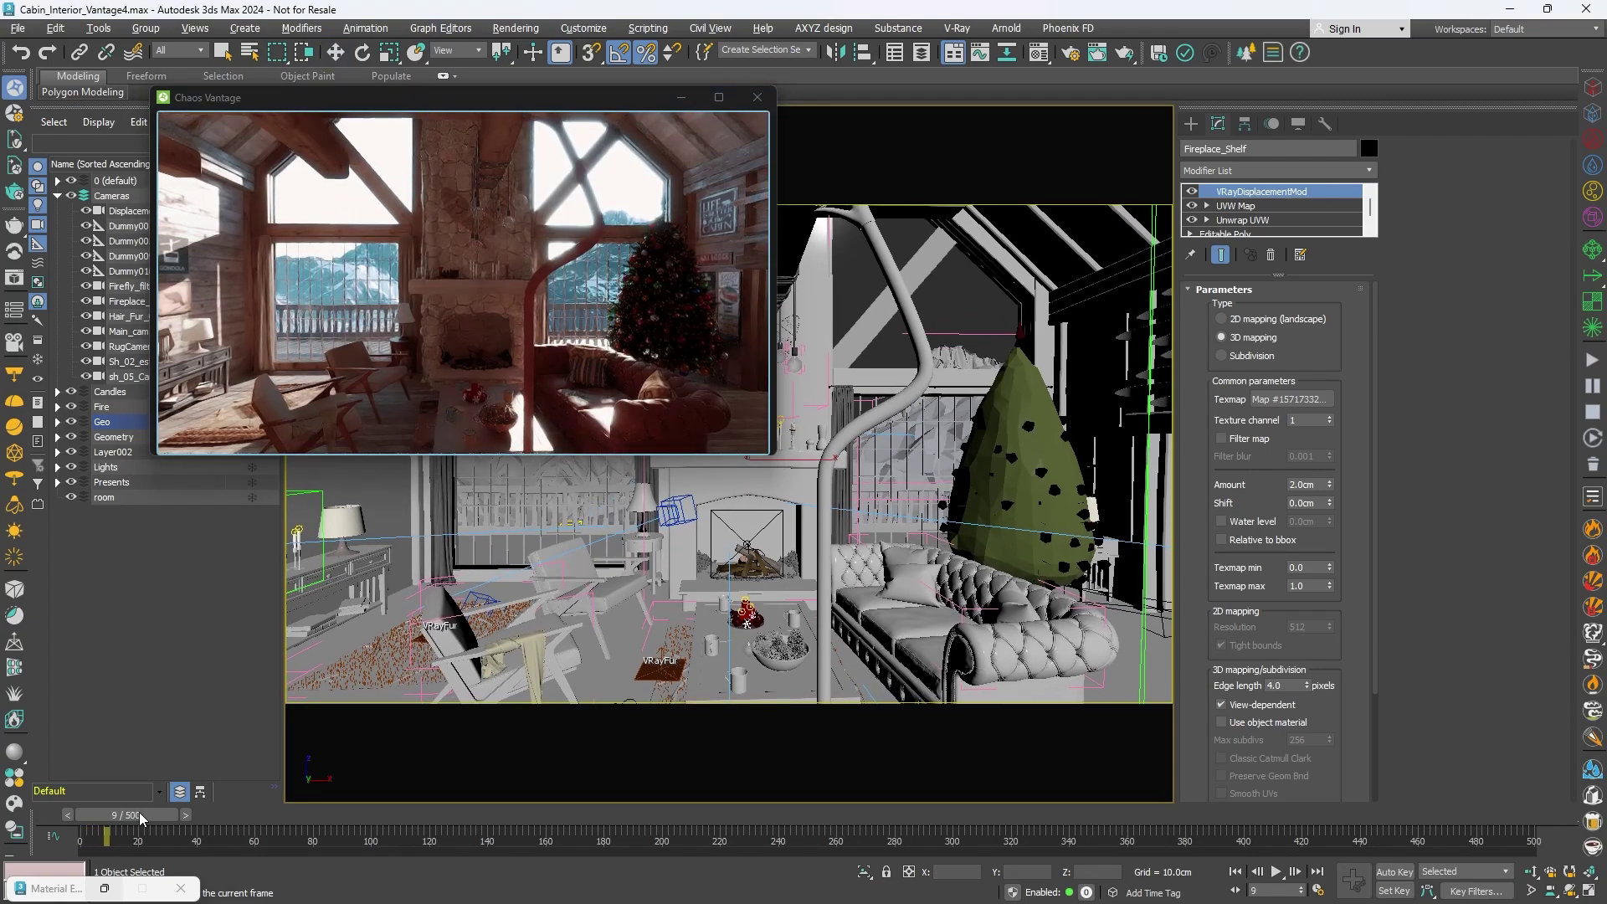
- Scrub the animation to about frame 167 to preview the lighting change, and return to frame 0
{"action": "left_click_drag", "start_coordinate": [155, 818], "coordinate": [637, 812]}
{"action": "key", "text": "w"}
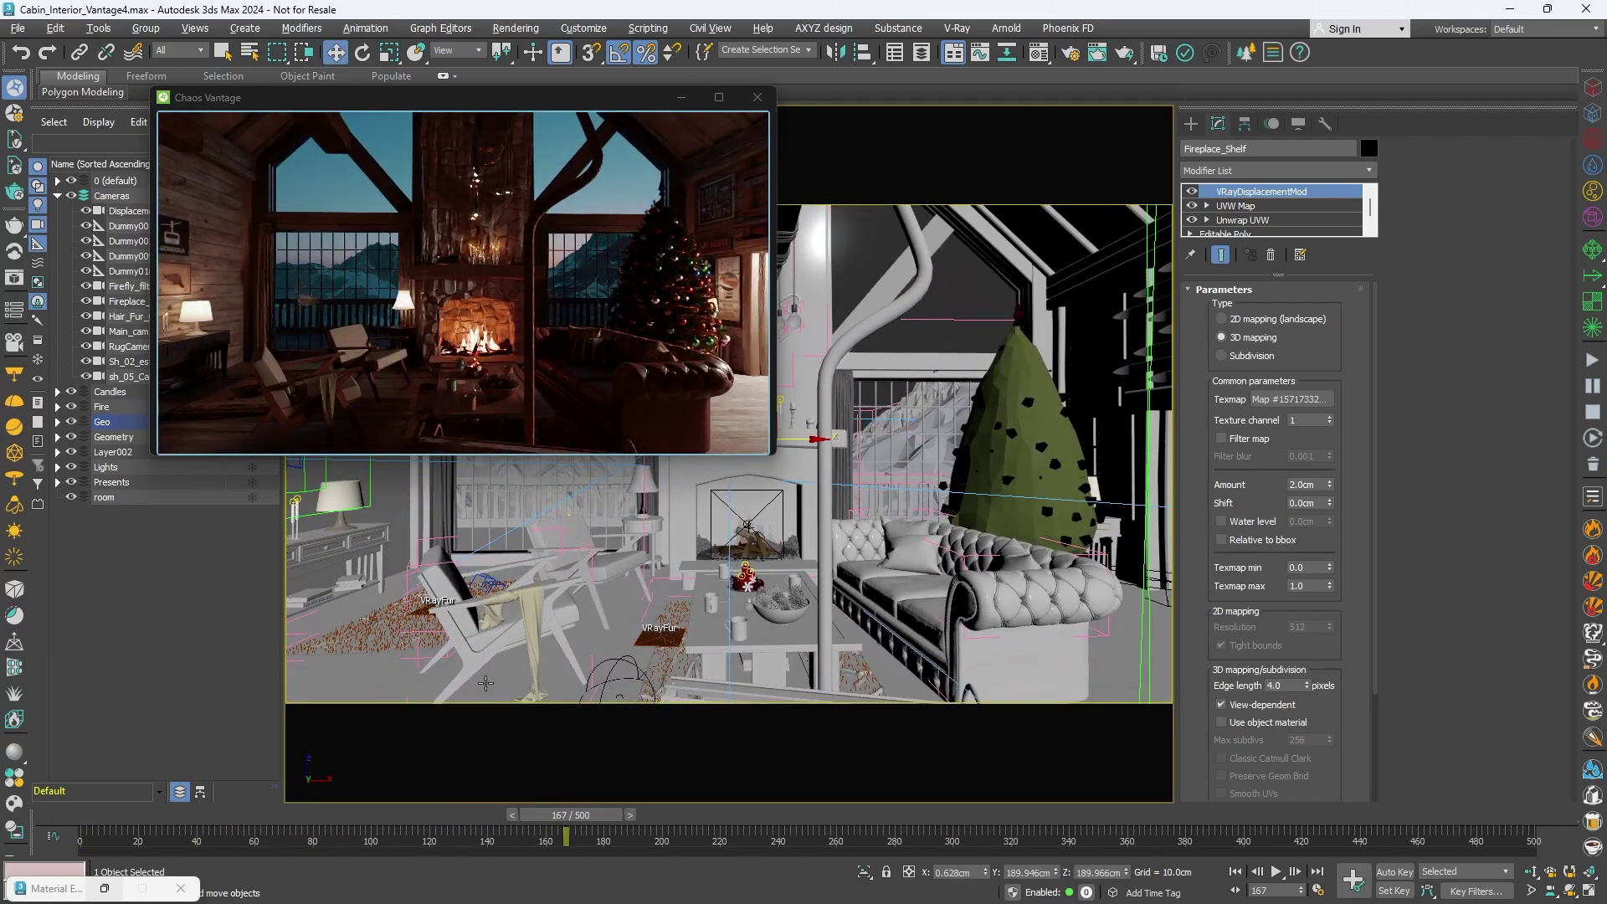
{"action": "left_click", "coordinate": [1235, 872]}
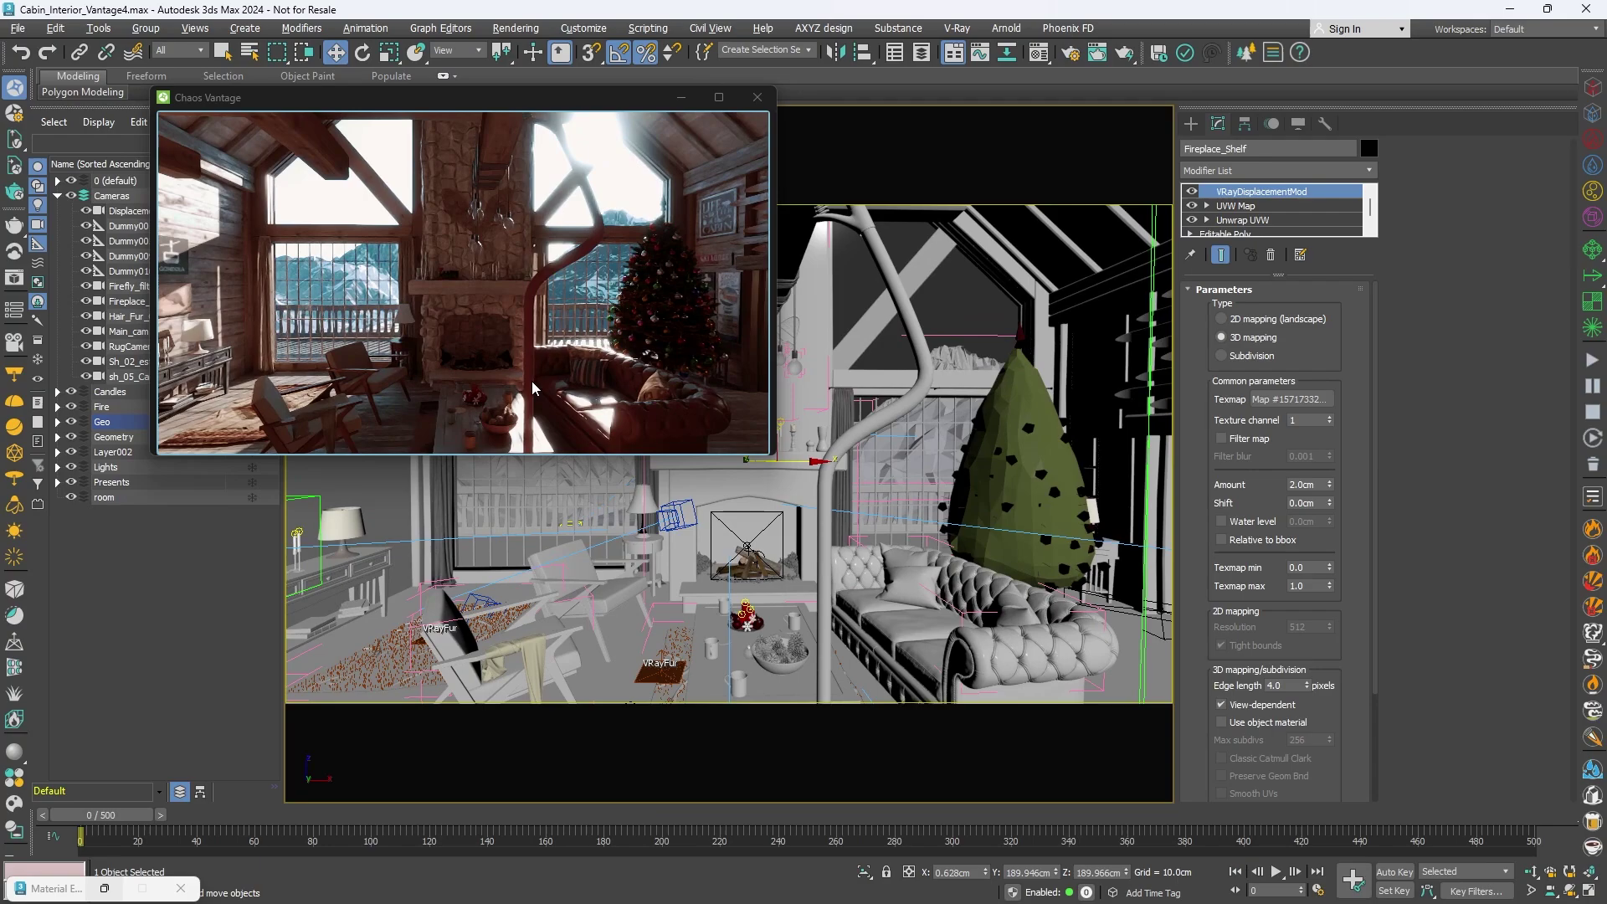
- Switch the viewport to the displacement camera and select the stone fireplace wall
{"action": "left_click", "coordinate": [126, 211]}
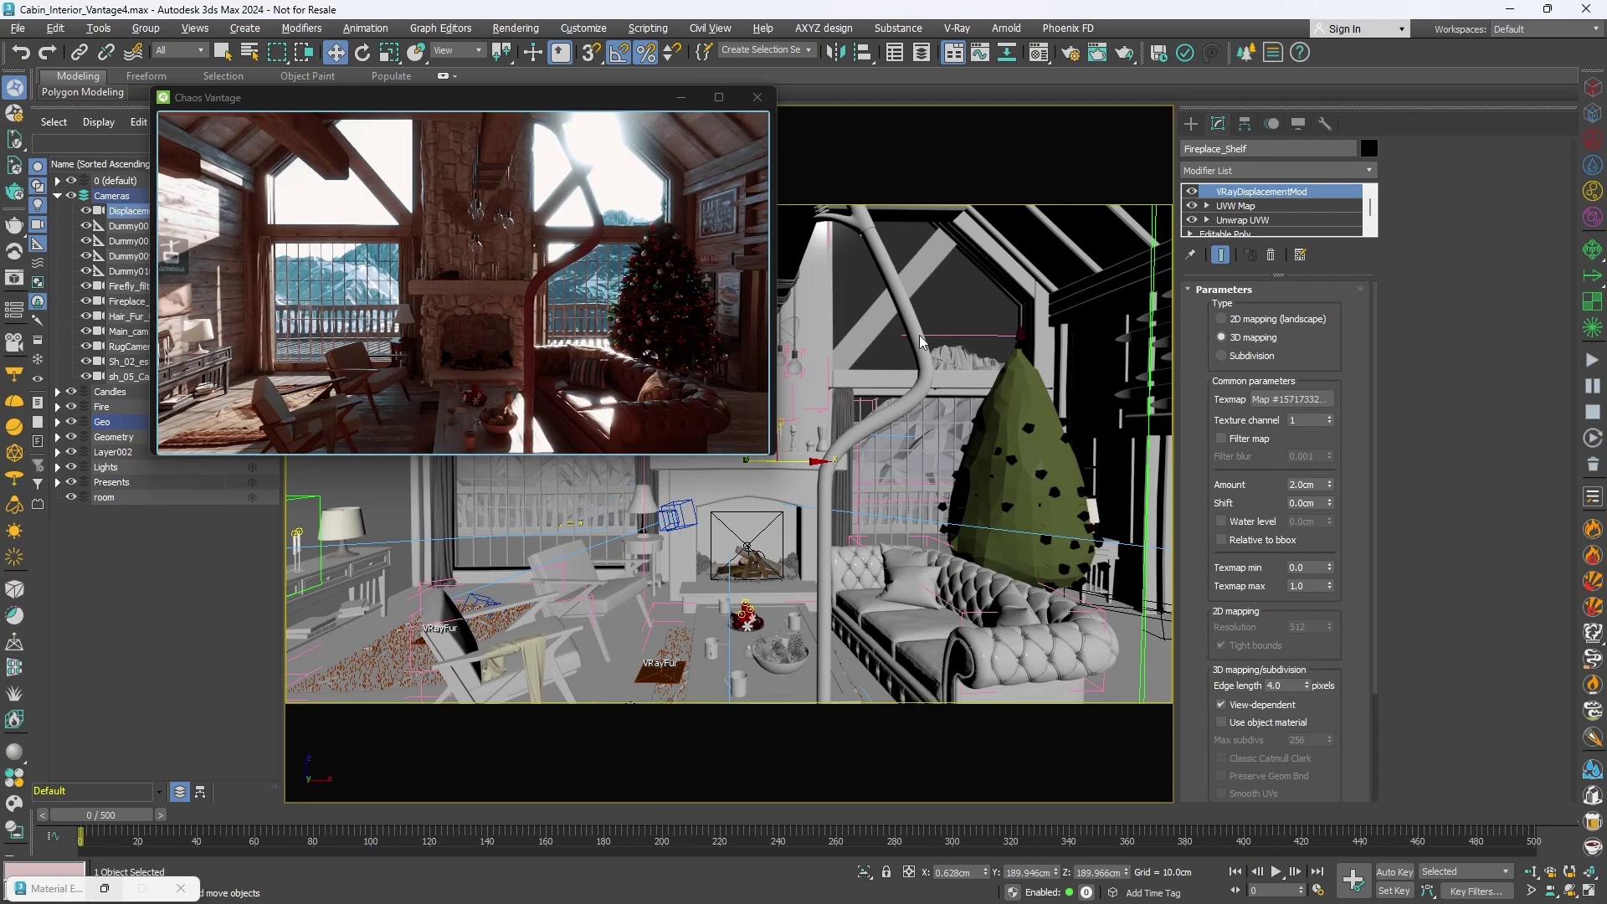
{"action": "key", "text": "c"}
{"action": "left_click", "coordinate": [1010, 377]}
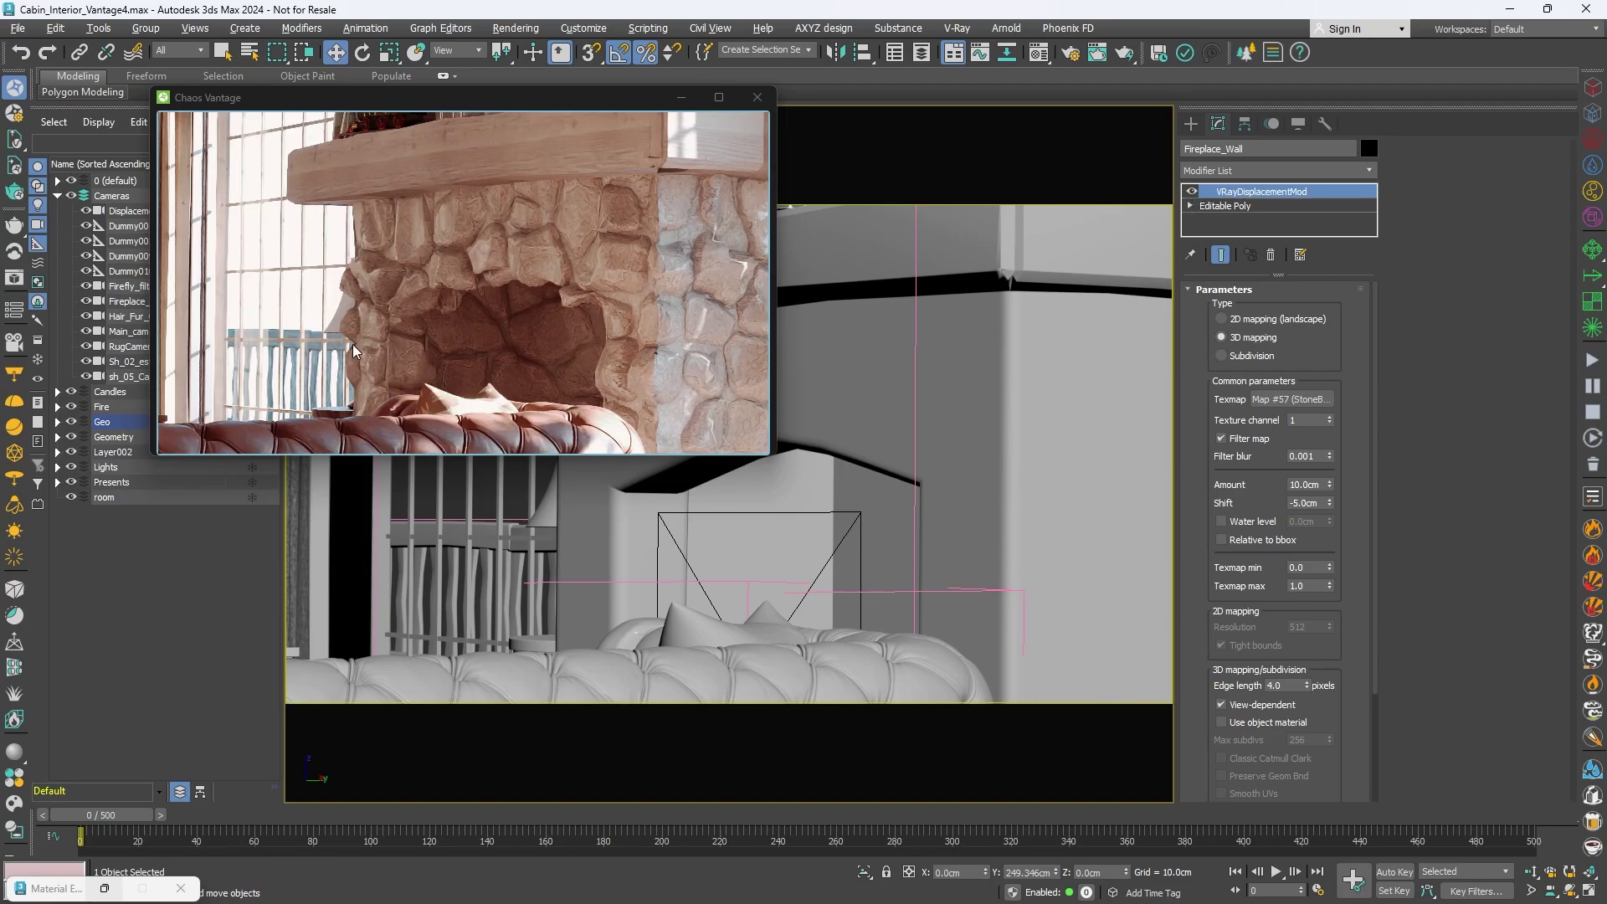
- Set the fireplace wall's displacement amount to 15 cm and shift to -7 cm, and compare the wall with the modifier off and on
{"action": "left_click_drag", "start_coordinate": [1329, 483], "coordinate": [1329, 443]}
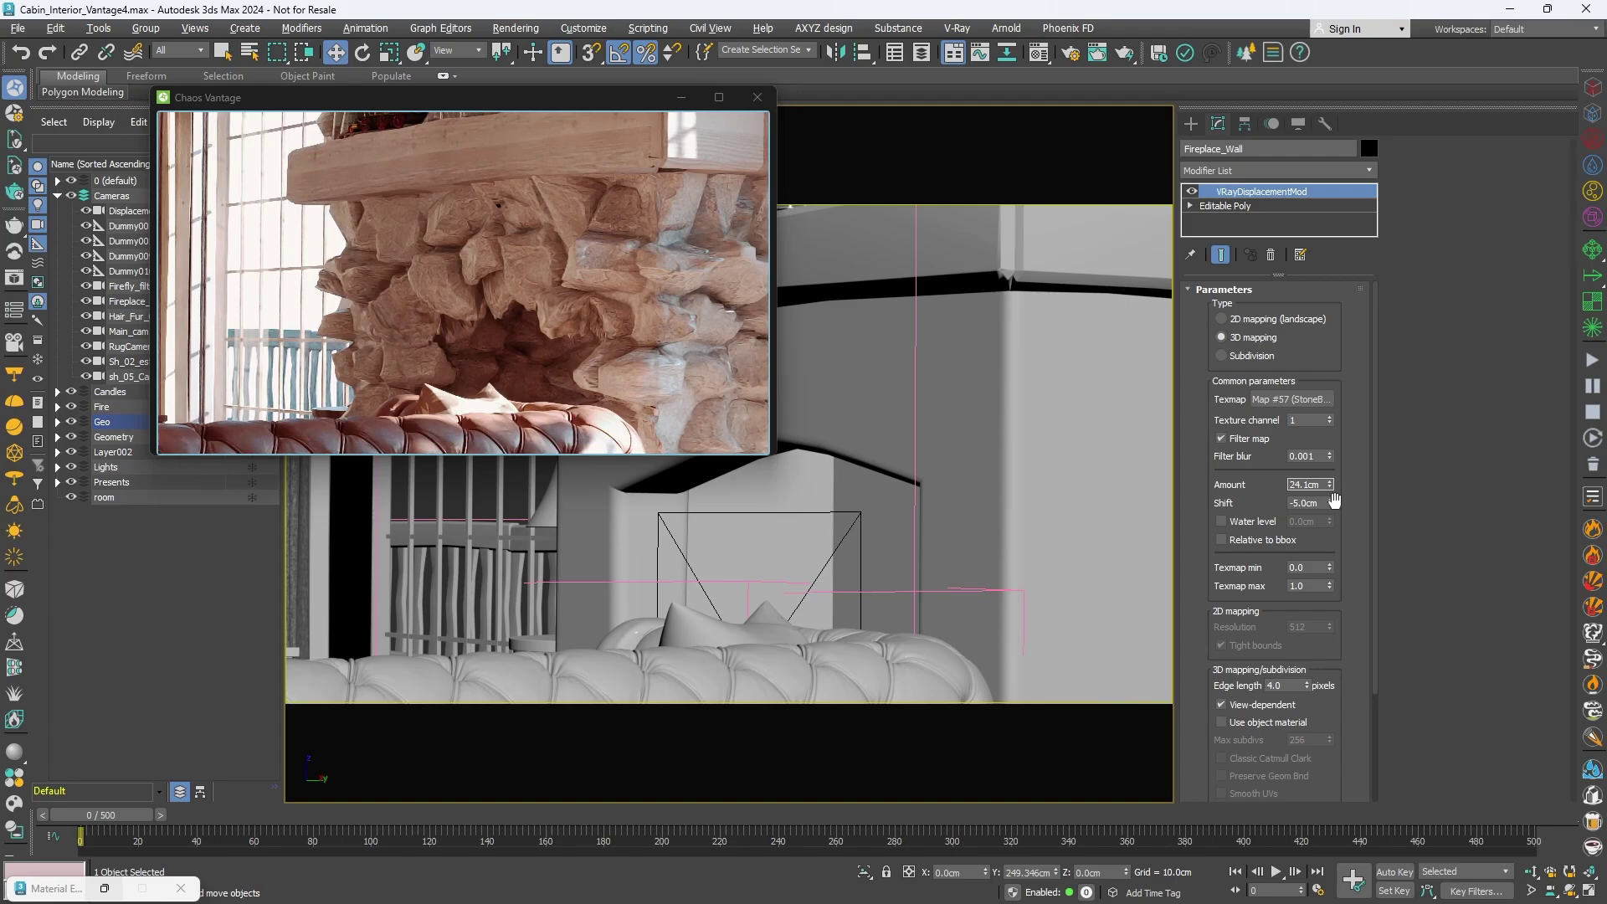
{"action": "left_click_drag", "start_coordinate": [1329, 502], "coordinate": [1330, 512]}
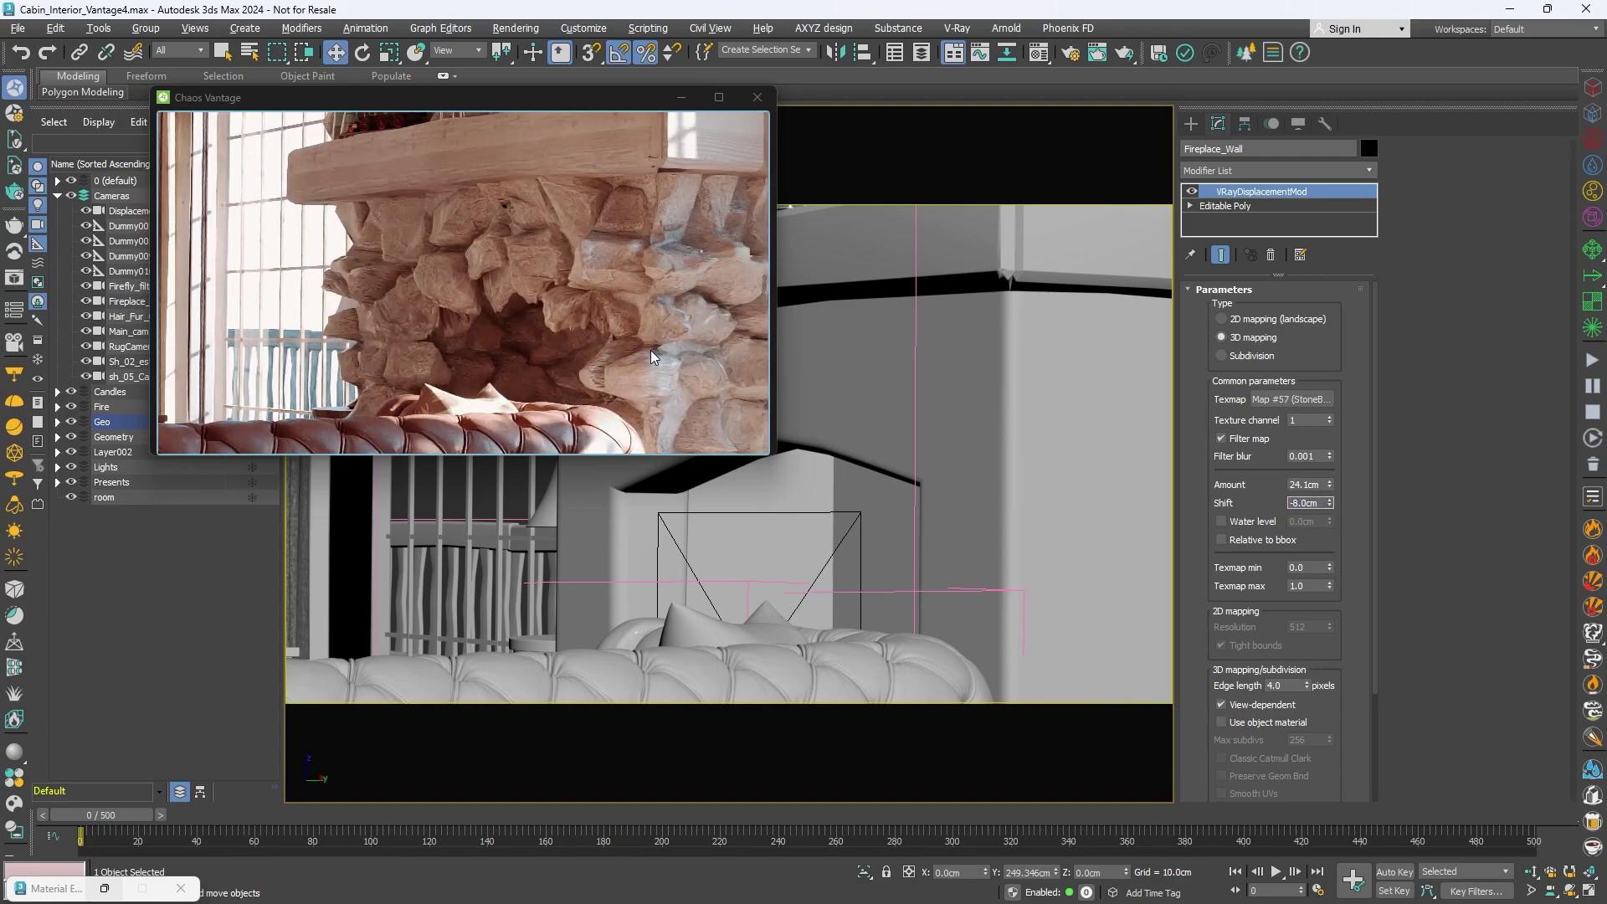
{"action": "key", "text": "shift+Tab"}
{"action": "key", "text": "Tab"}
{"action": "key", "text": "Return"}
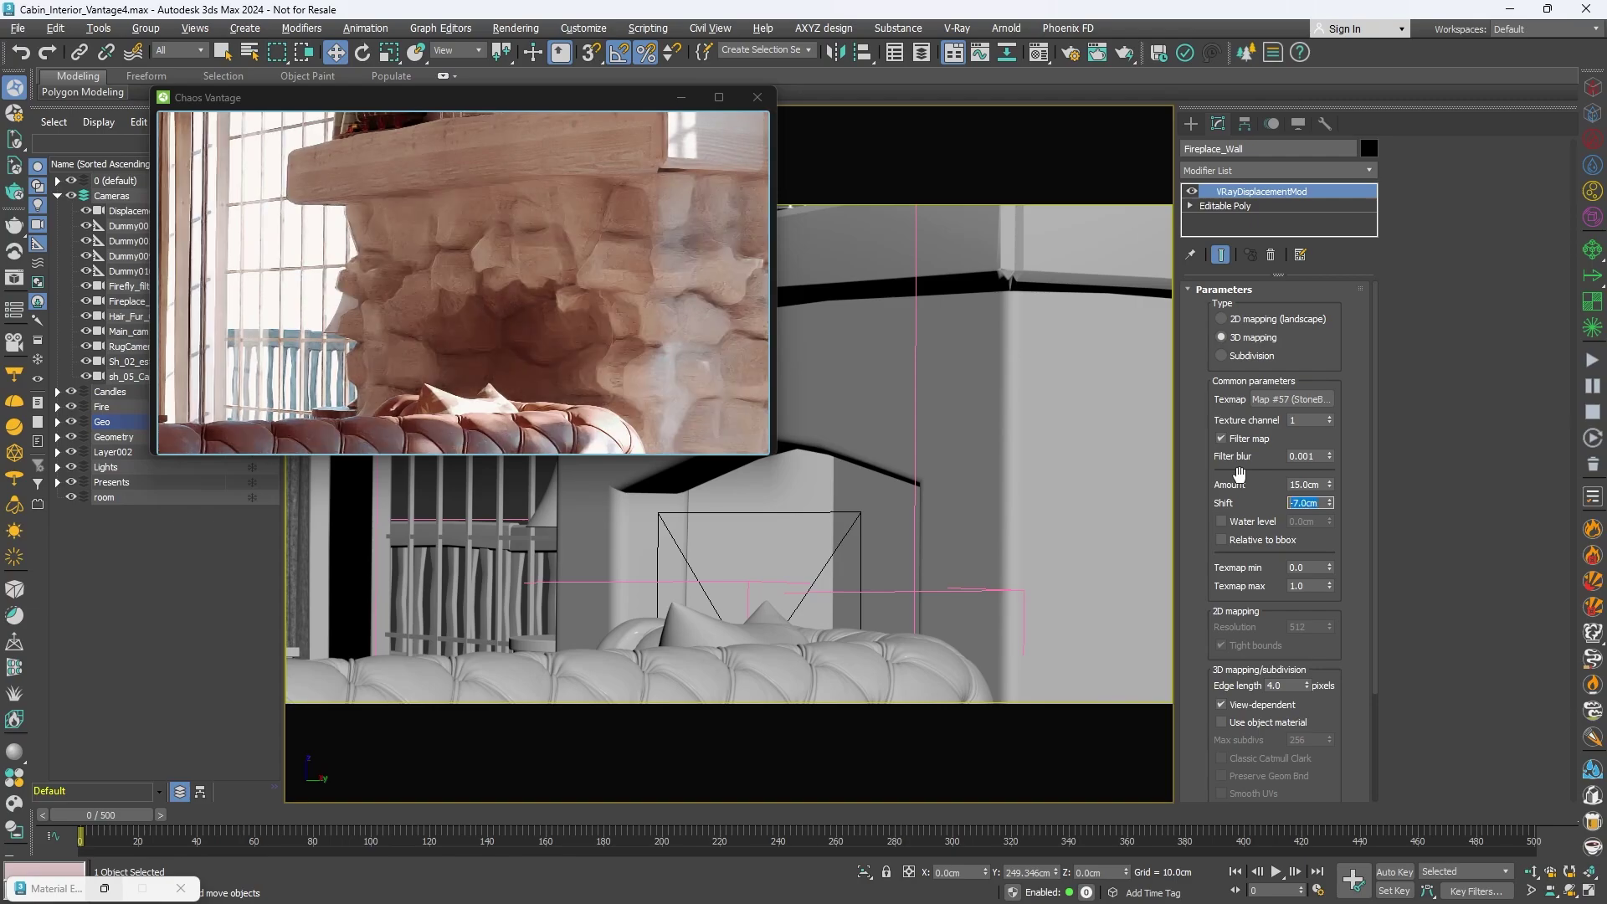
{"action": "left_click", "coordinate": [1191, 192]}
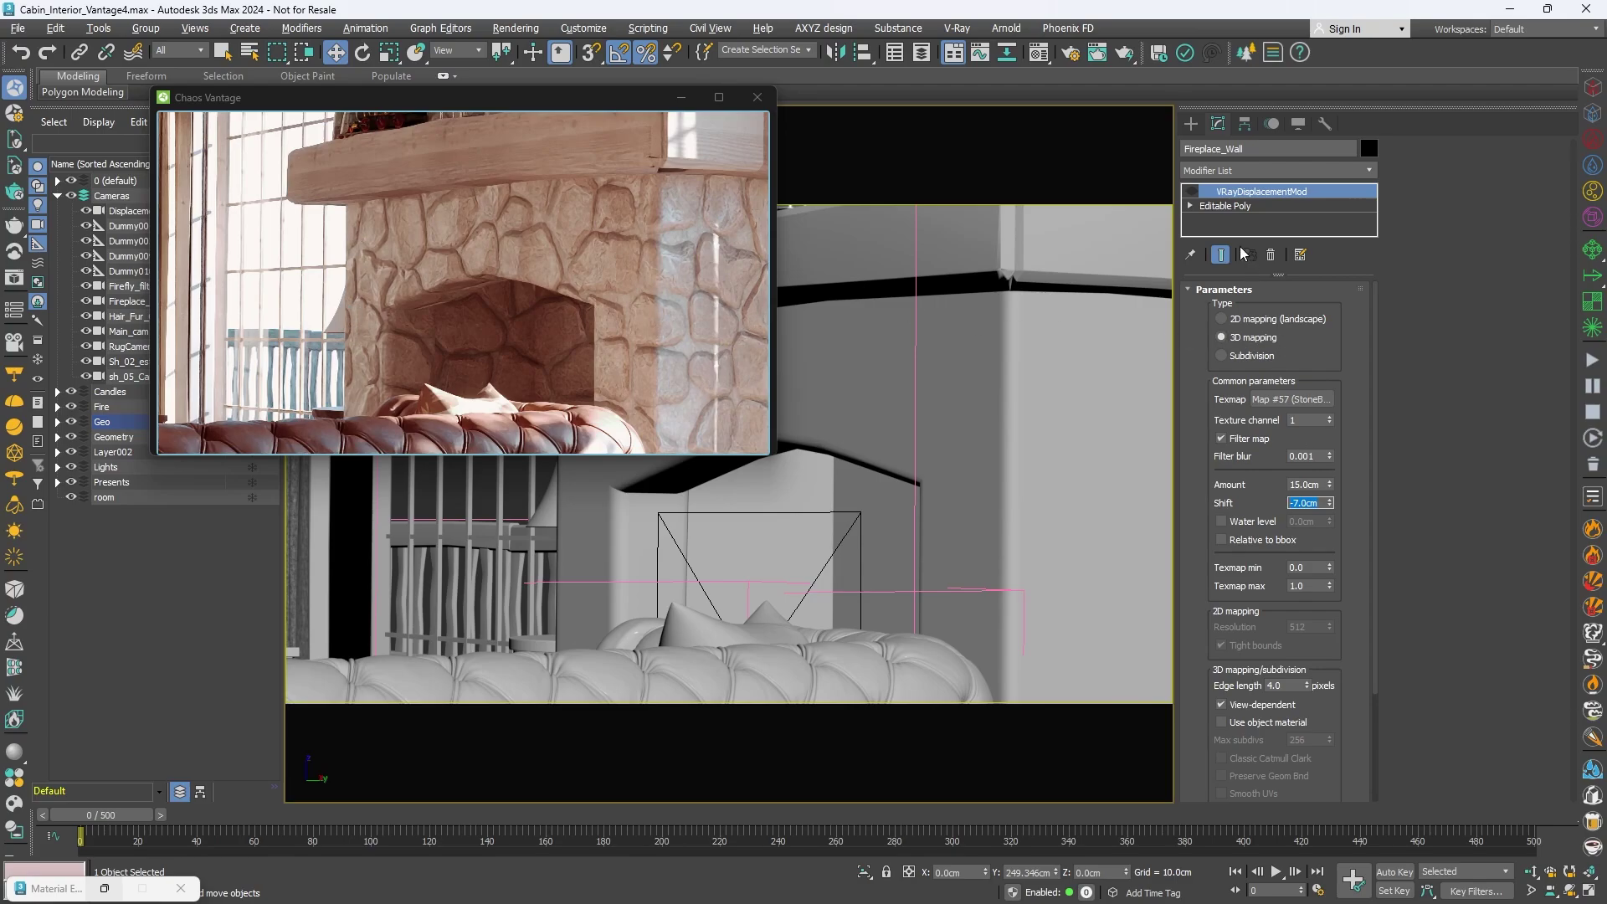
{"action": "left_click", "coordinate": [1192, 192]}
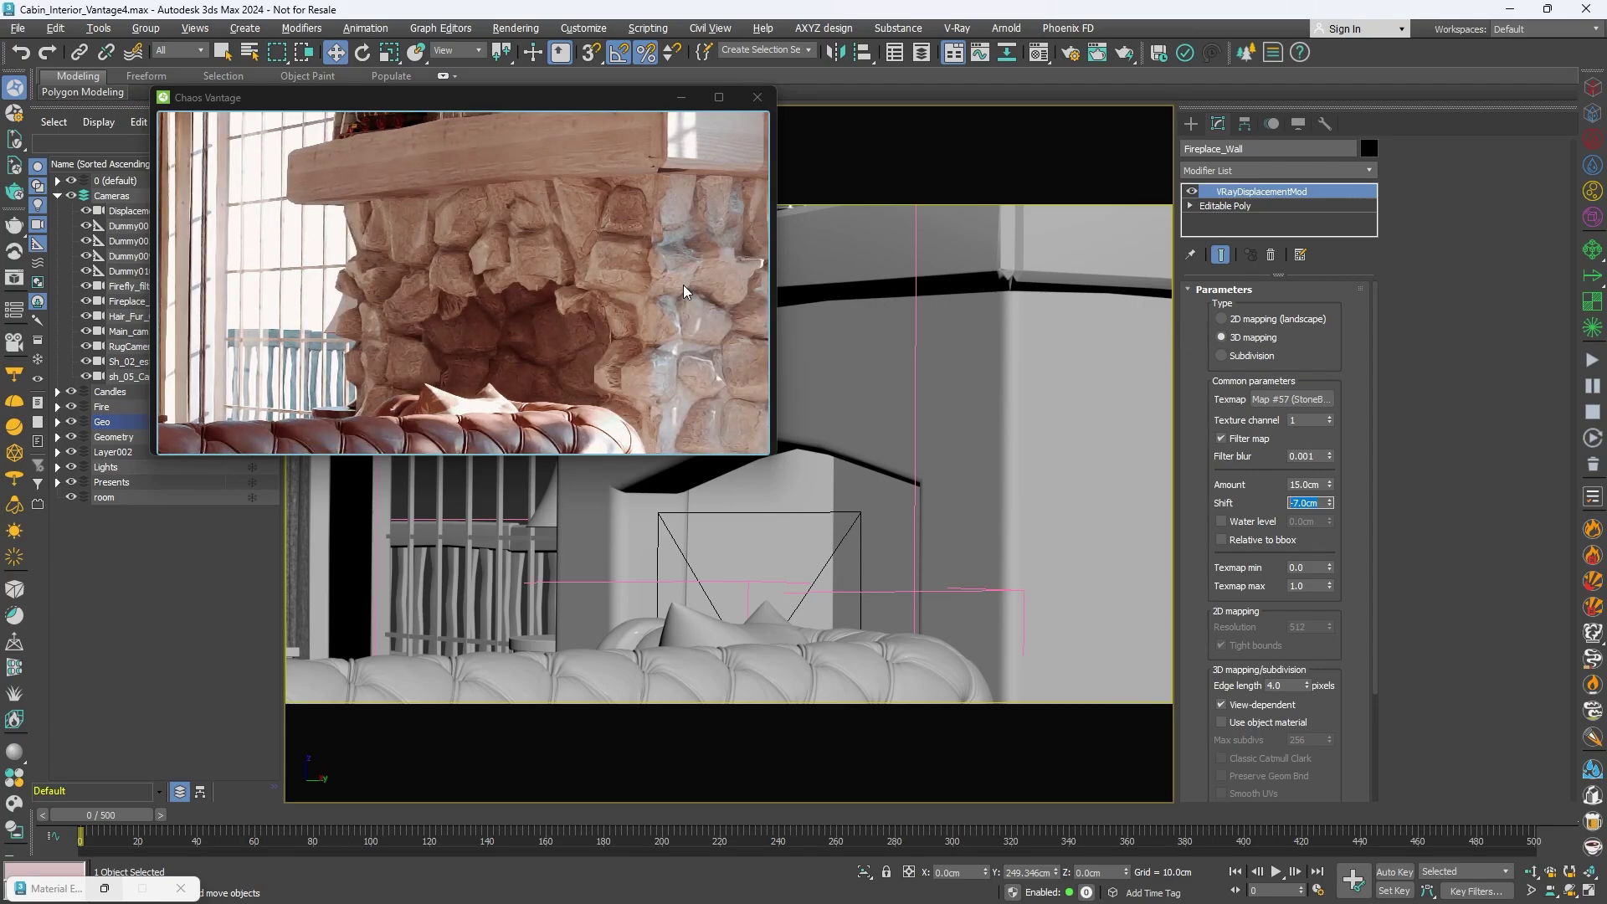
- Select the wooden fireplace shelf and set its displacement amount to 4 cm
{"action": "middle_click_drag", "start_coordinate": [655, 180], "coordinate": [609, 226]}
{"action": "scroll", "coordinate": [595, 265], "scroll_direction": "up", "scroll_amount": 3}
{"action": "left_click", "coordinate": [1003, 247]}
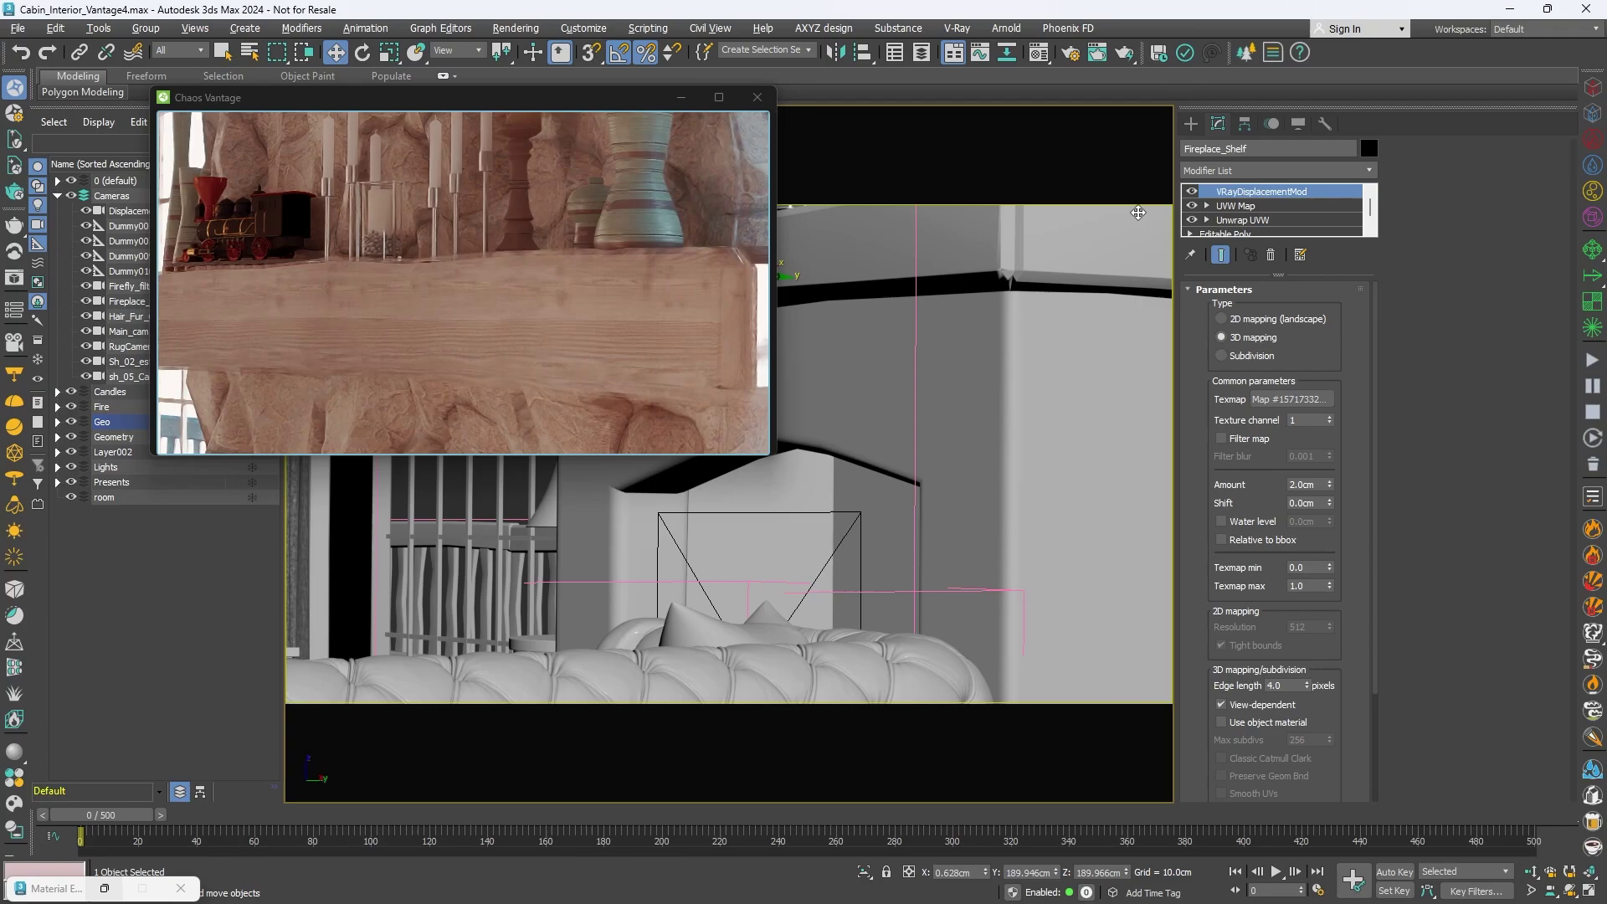
{"action": "left_click_drag", "start_coordinate": [1329, 485], "coordinate": [1341, 401]}
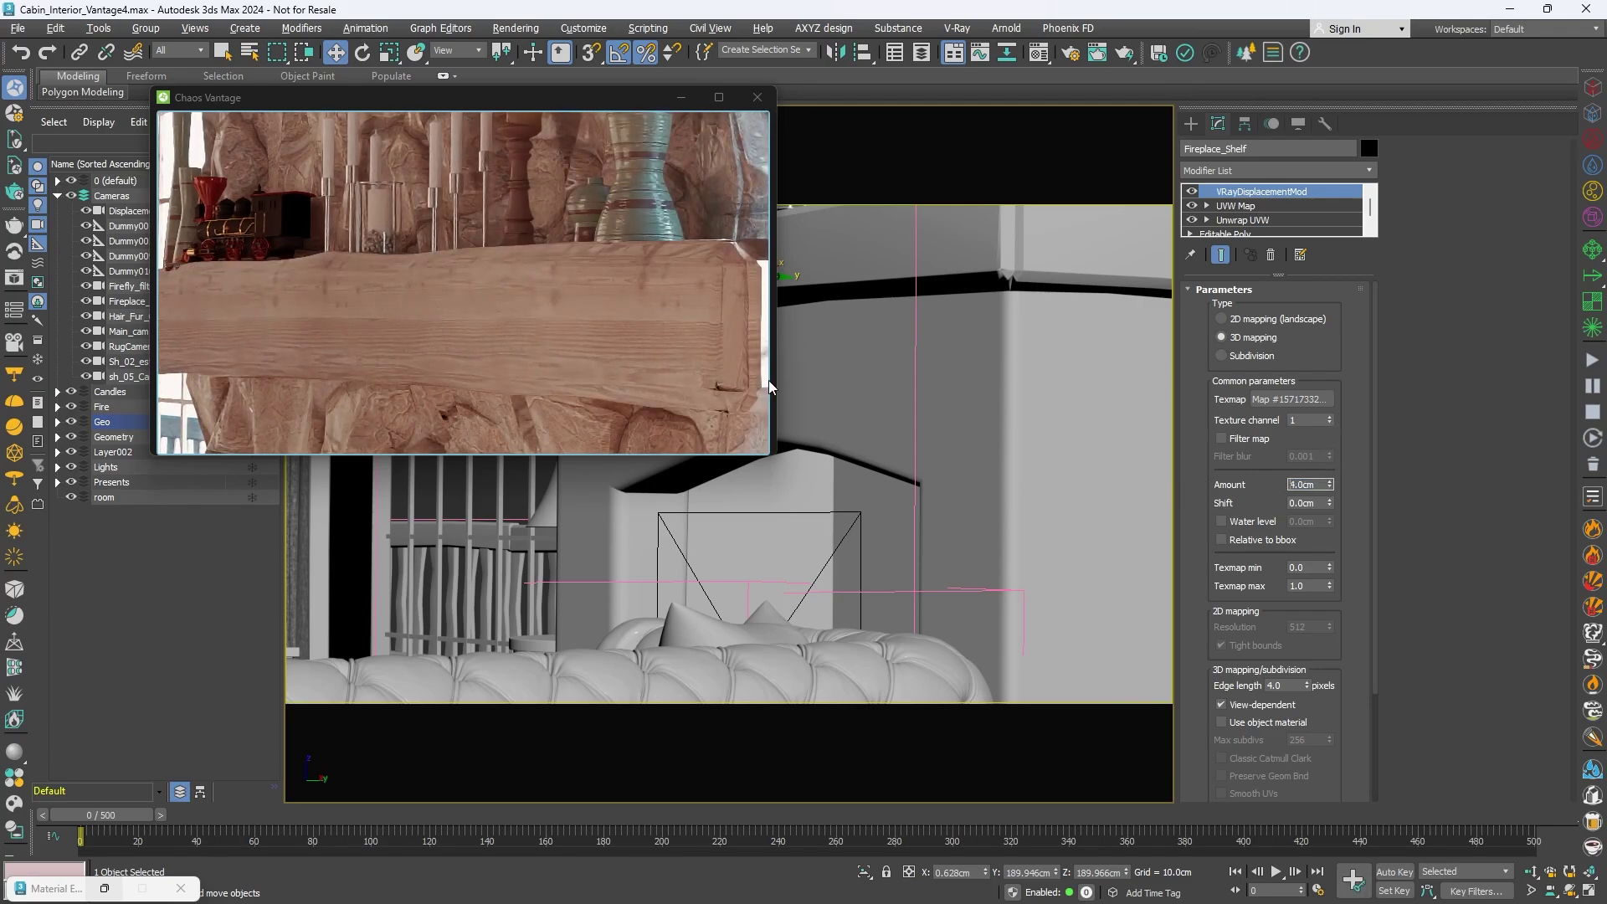
- Set the size of the shelf's displacement noise map to 44.9 and the shelf's displacement amount to 10 cm
{"action": "key", "text": "m"}
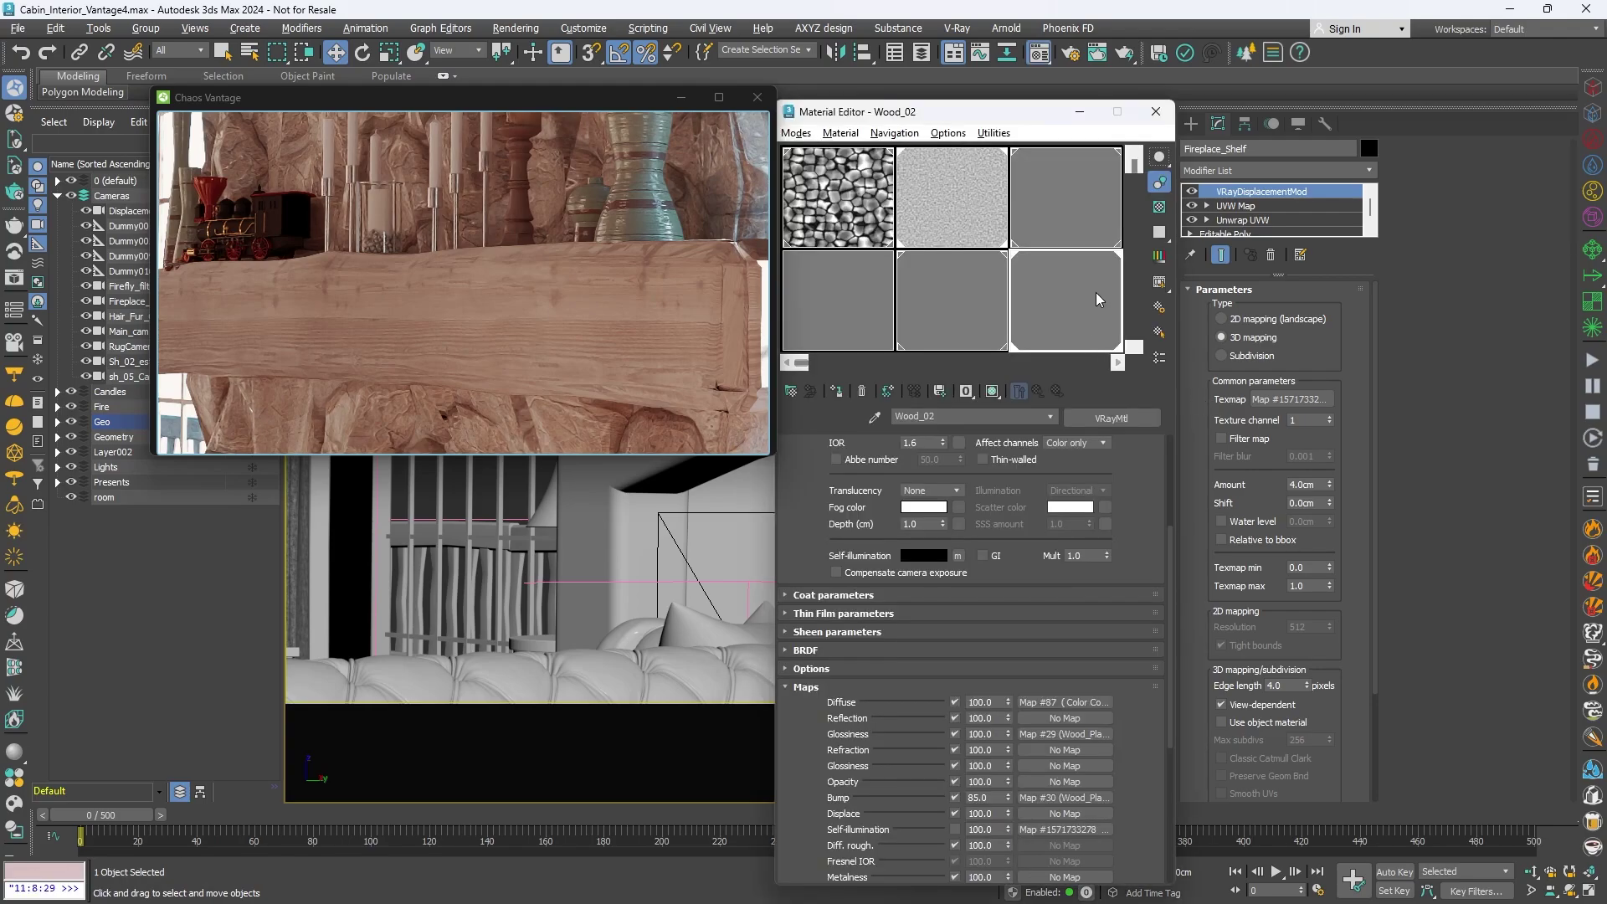
{"action": "left_click", "coordinate": [951, 209]}
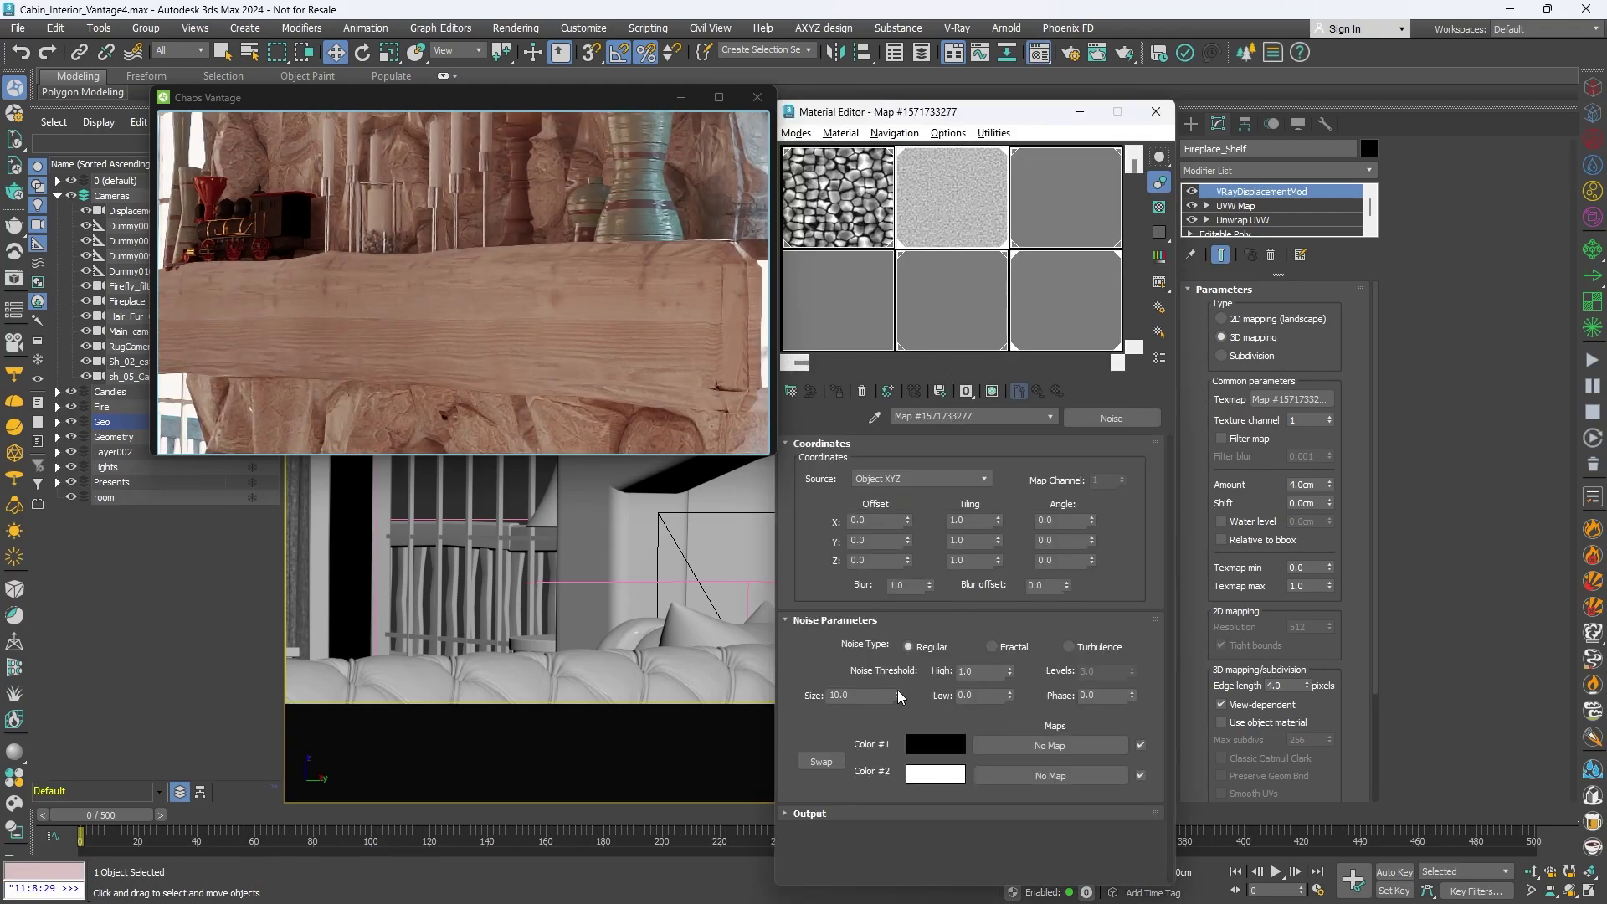
{"action": "left_click_drag", "start_coordinate": [898, 694], "coordinate": [943, 413]}
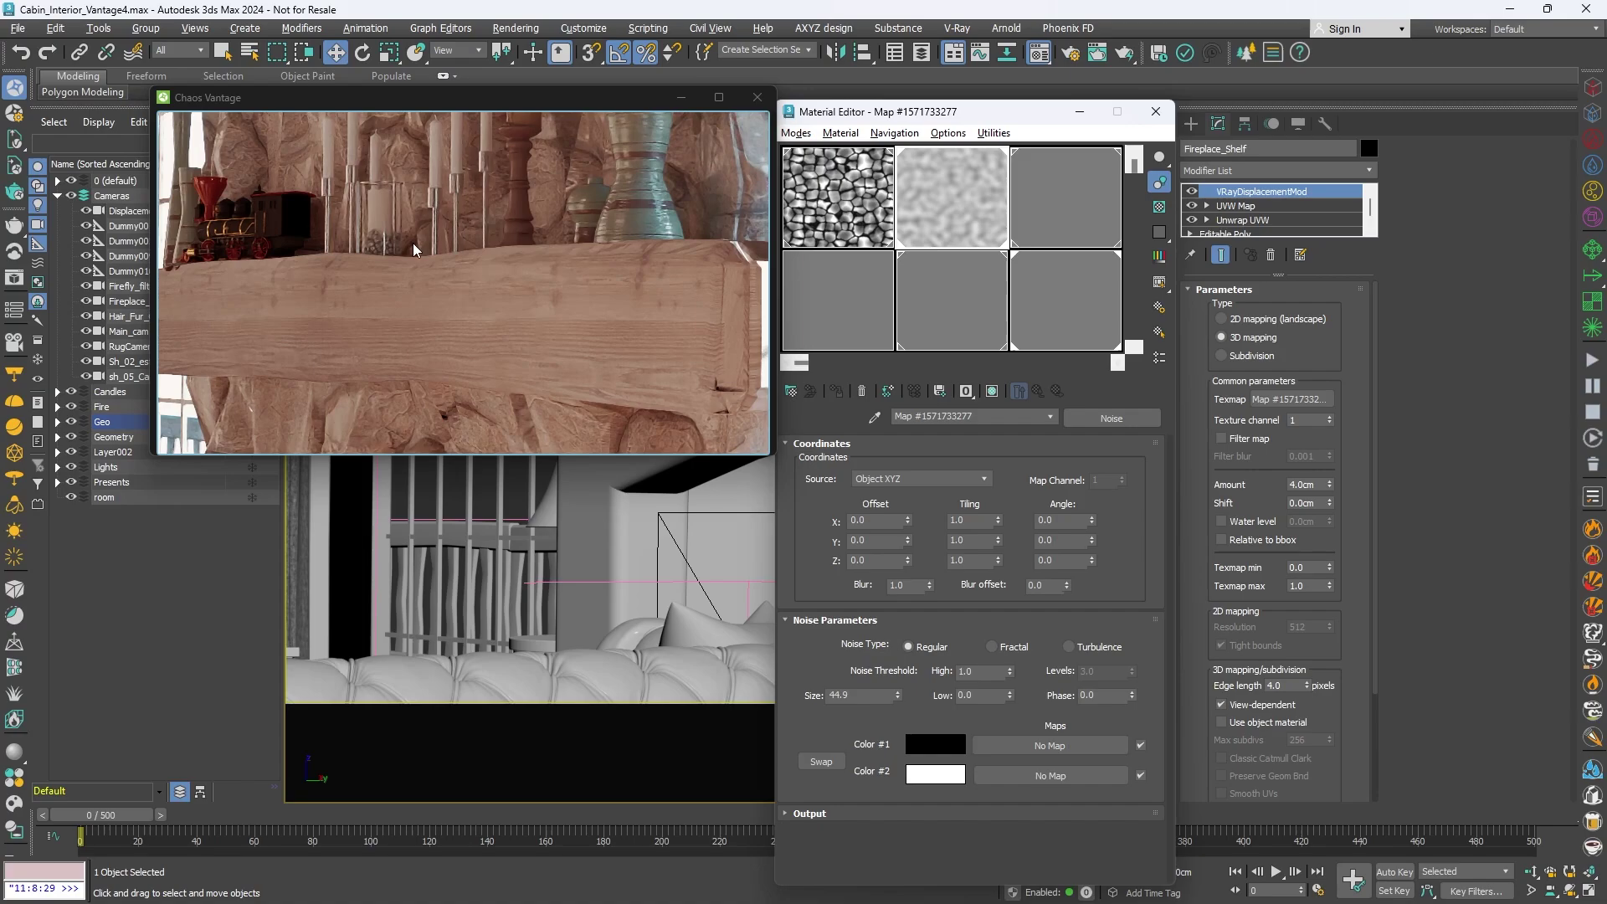
{"action": "double_click", "coordinate": [1297, 483]}
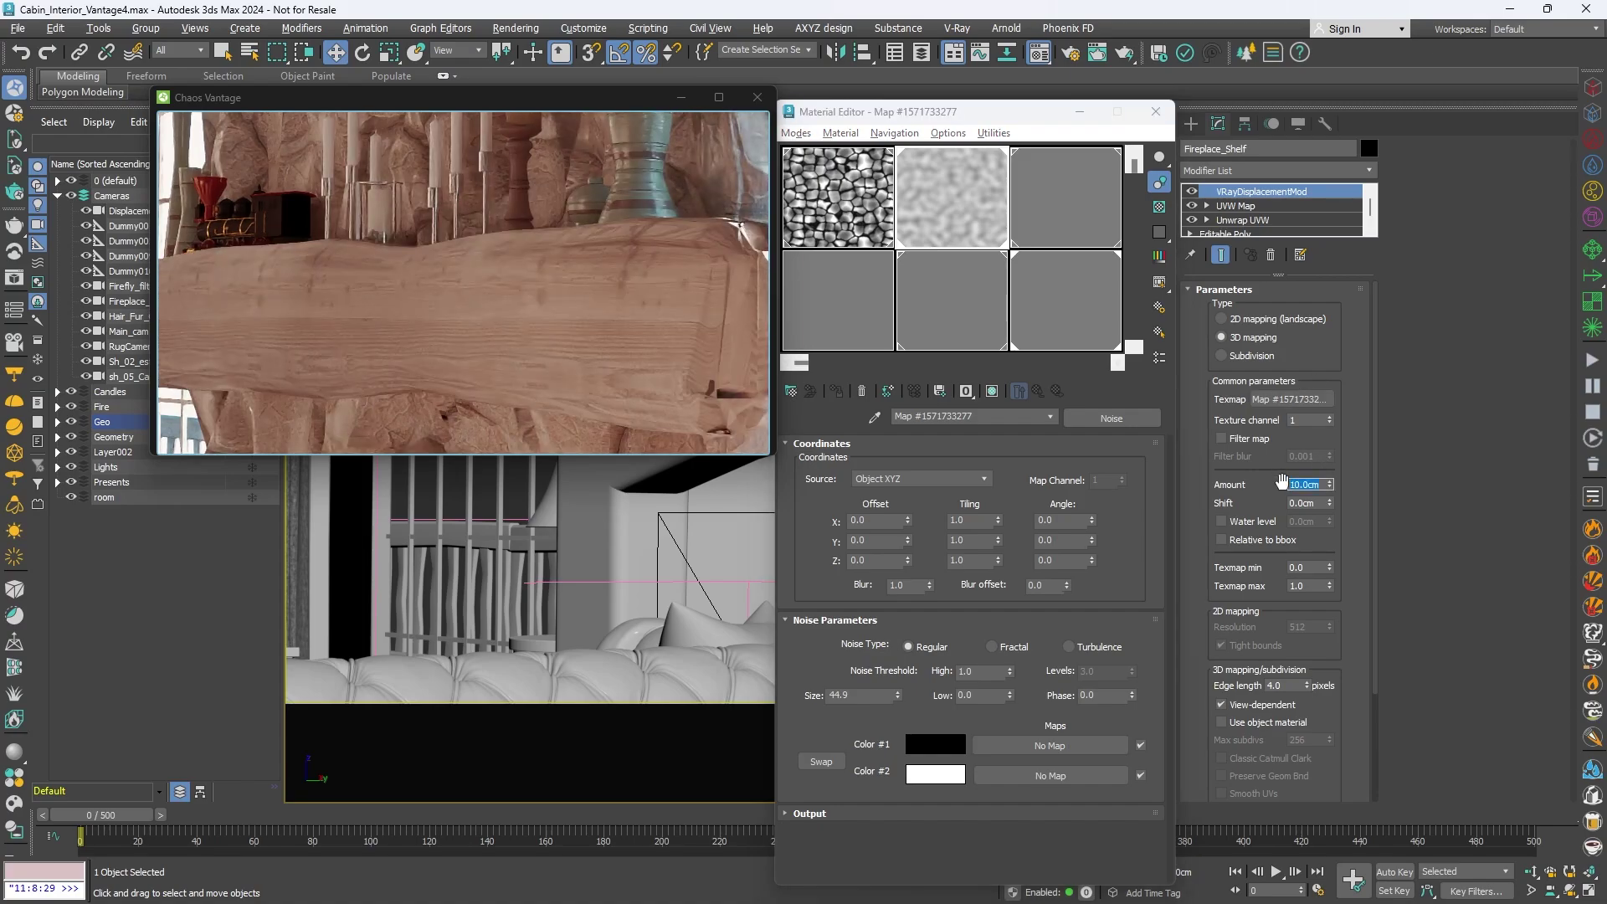
- Reduce the size of the shelf's displacement noise map to 4.3
{"action": "right_click", "coordinate": [897, 695]}
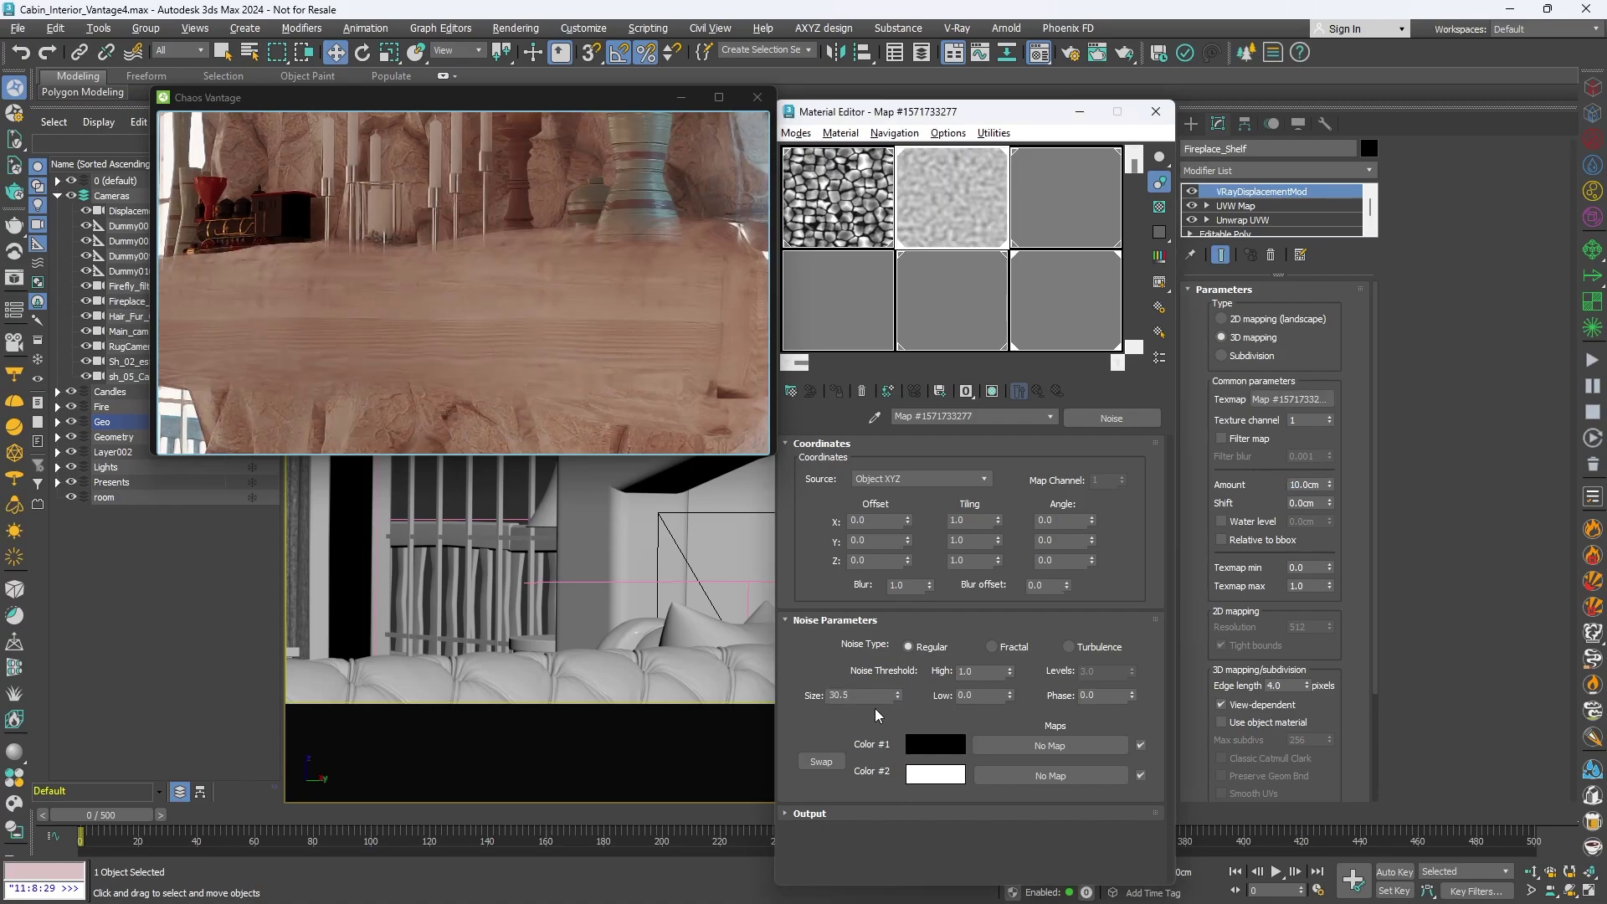
{"action": "left_click_drag", "start_coordinate": [940, 98], "coordinate": [935, 856]}
{"action": "left_click_drag", "start_coordinate": [899, 698], "coordinate": [915, 740]}
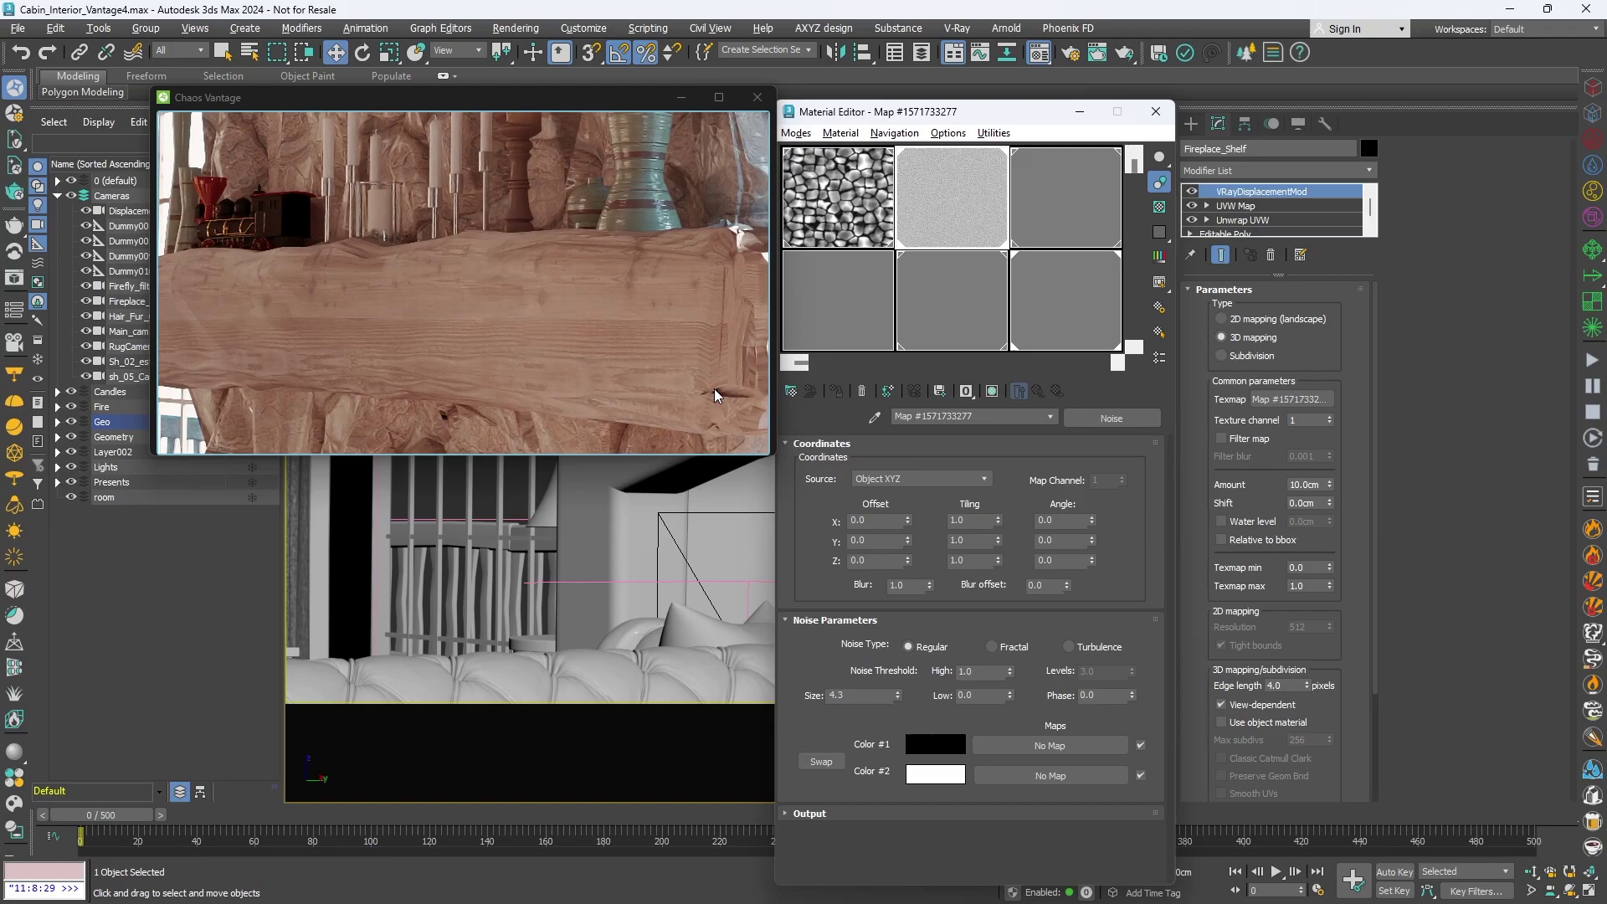
- Enable the self-illumination map of the Wood_02 material to display the shelf's wireframe
{"action": "left_click", "coordinate": [1076, 311]}
{"action": "scroll", "coordinate": [847, 601], "scroll_direction": "down", "scroll_amount": 6}
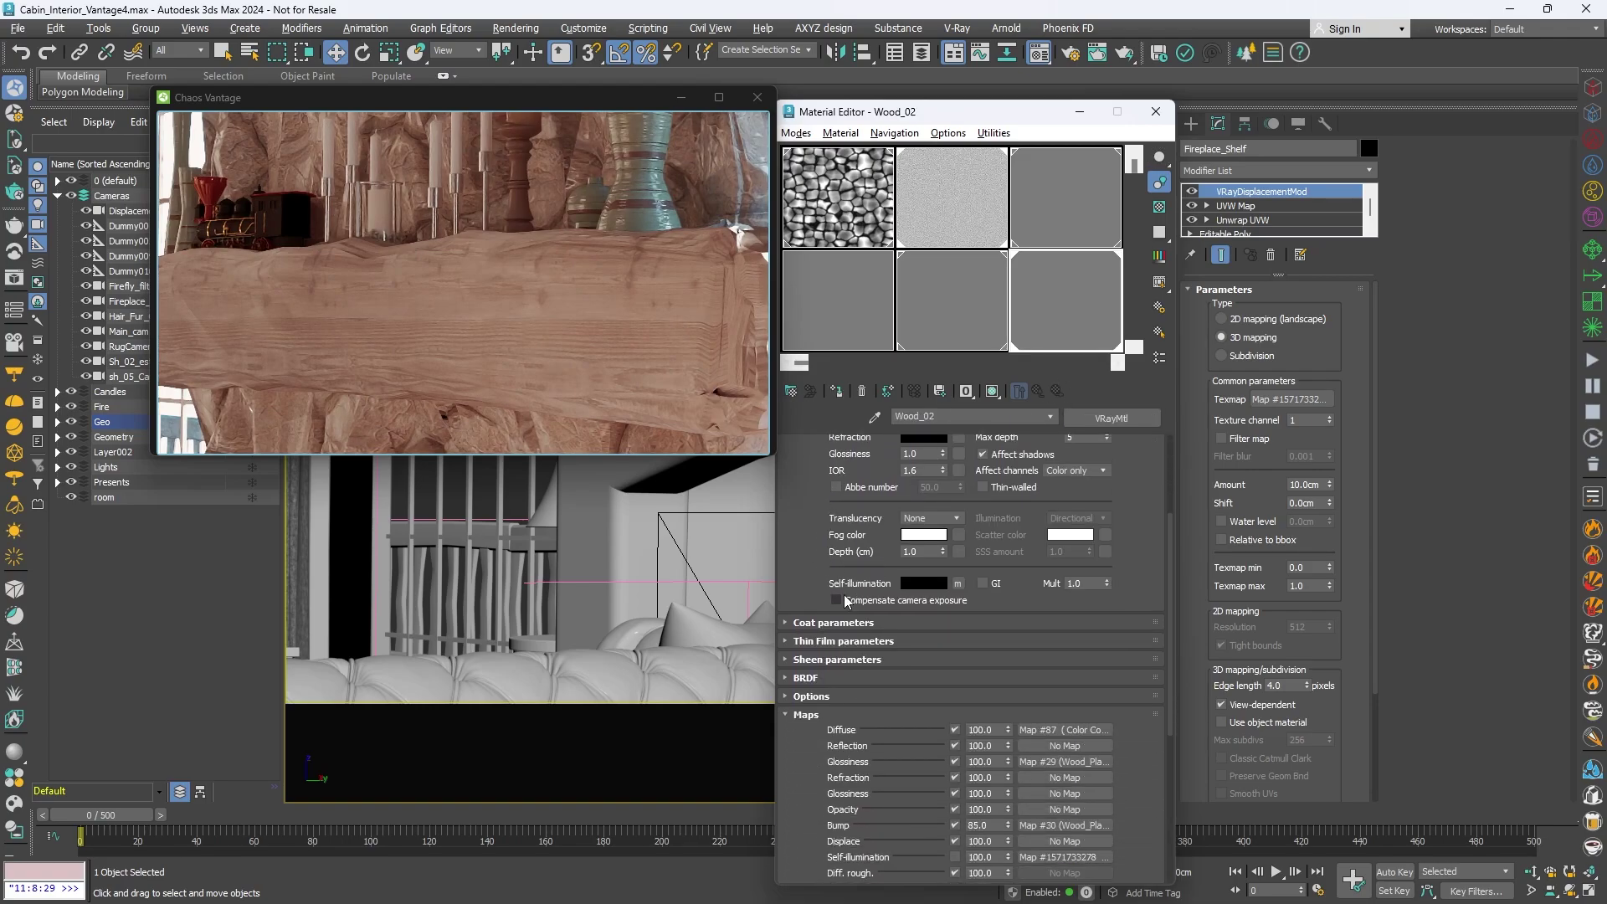
{"action": "left_click", "coordinate": [954, 857]}
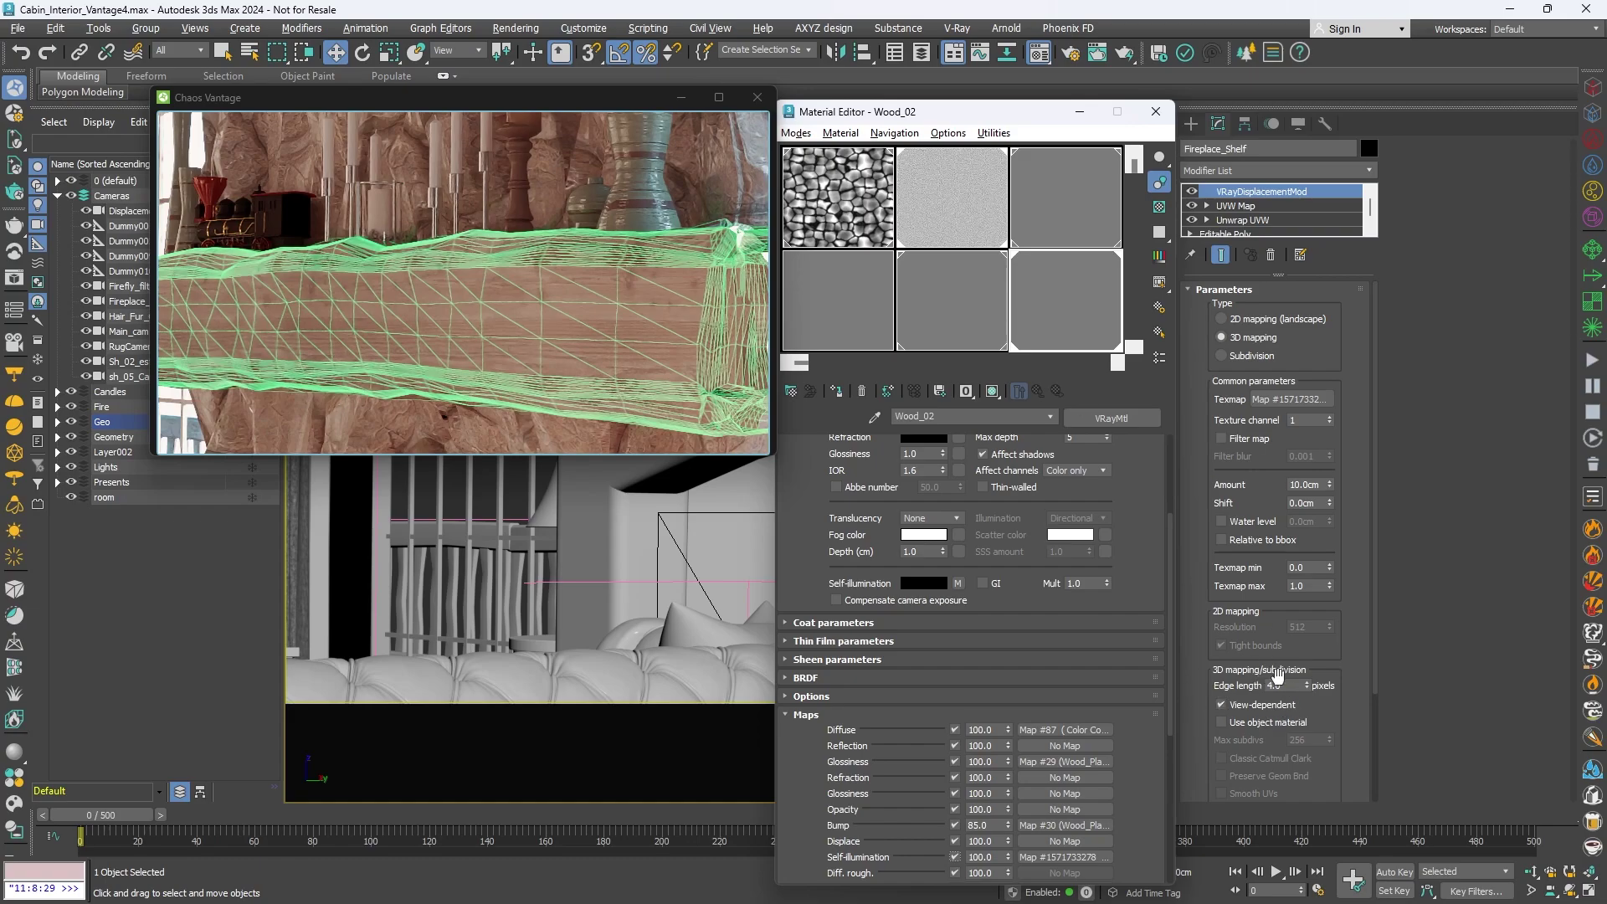
- Set the edge length of the shelf's displacement to 10 pixels
{"action": "left_click", "coordinate": [1271, 684]}
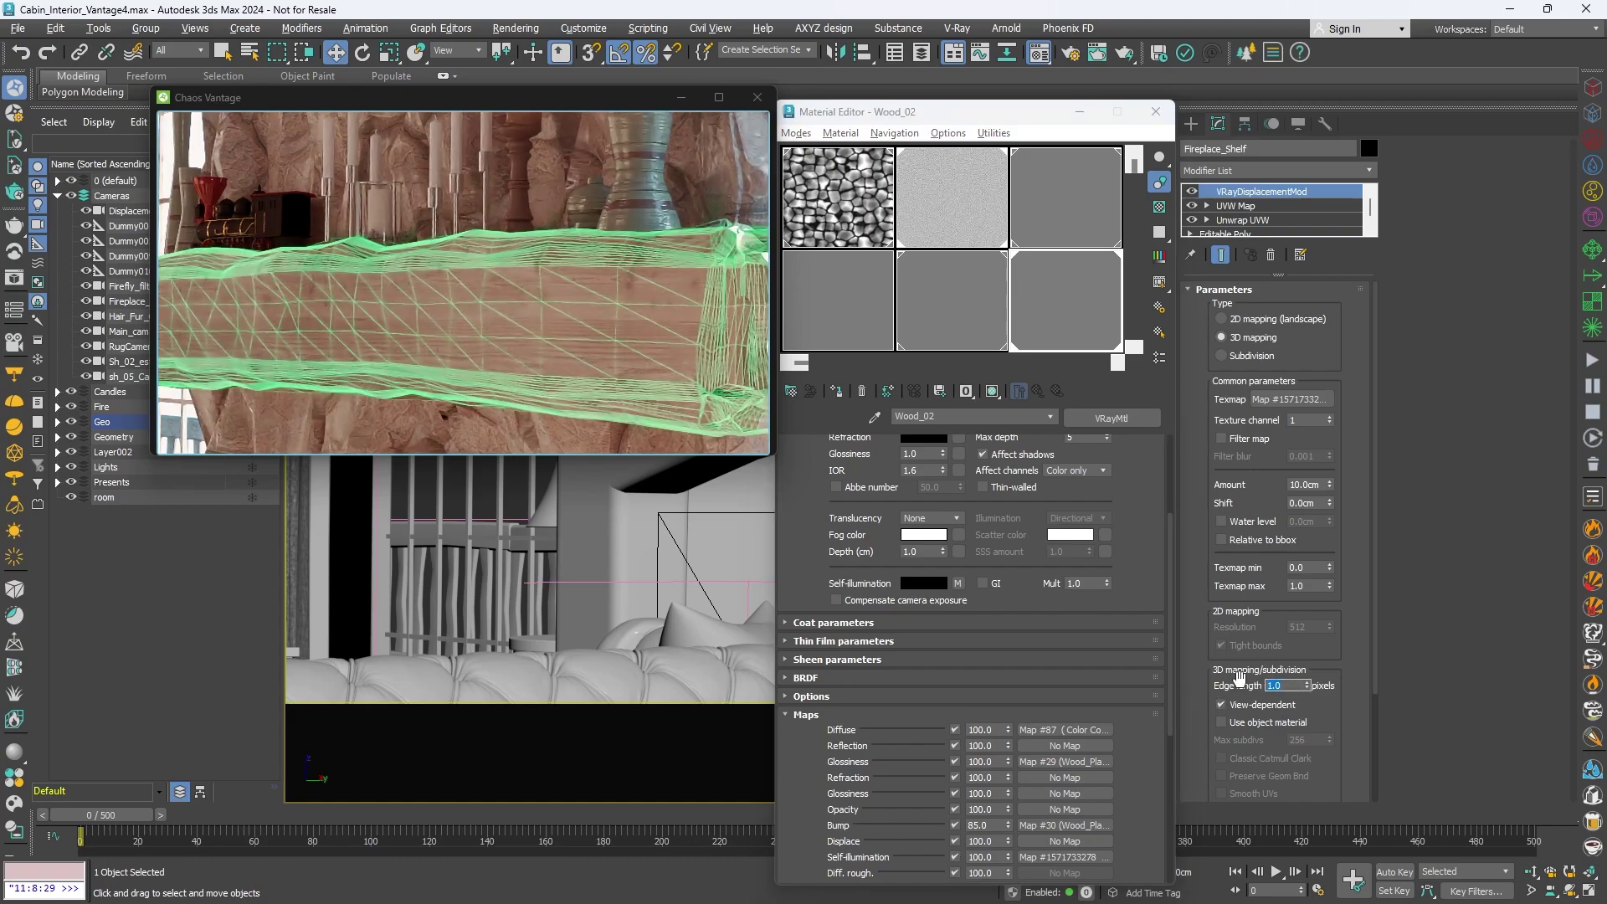
{"action": "type", "text": "10"}
{"action": "key", "text": "Return"}
{"action": "left_click", "coordinate": [1222, 649]}
- Switch to Chaos Vantage, bring back its full interface and open the Render Defaults preferences
{"action": "left_click", "coordinate": [229, 171]}
{"action": "key", "text": "Escape"}
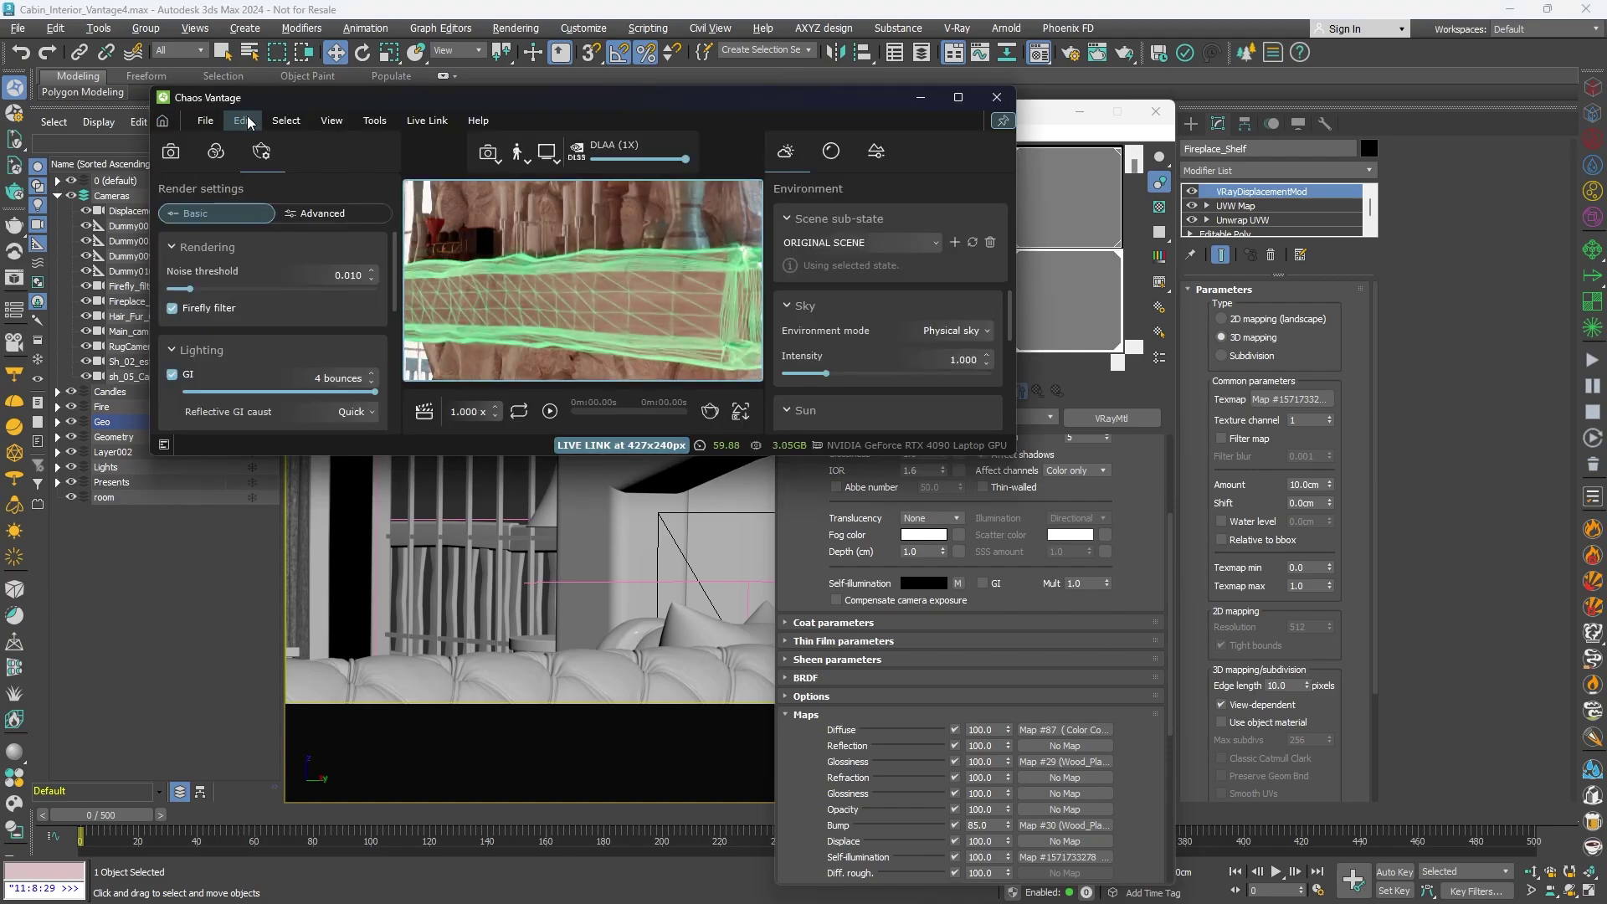
{"action": "left_click", "coordinate": [244, 121]}
{"action": "left_click", "coordinate": [277, 229]}
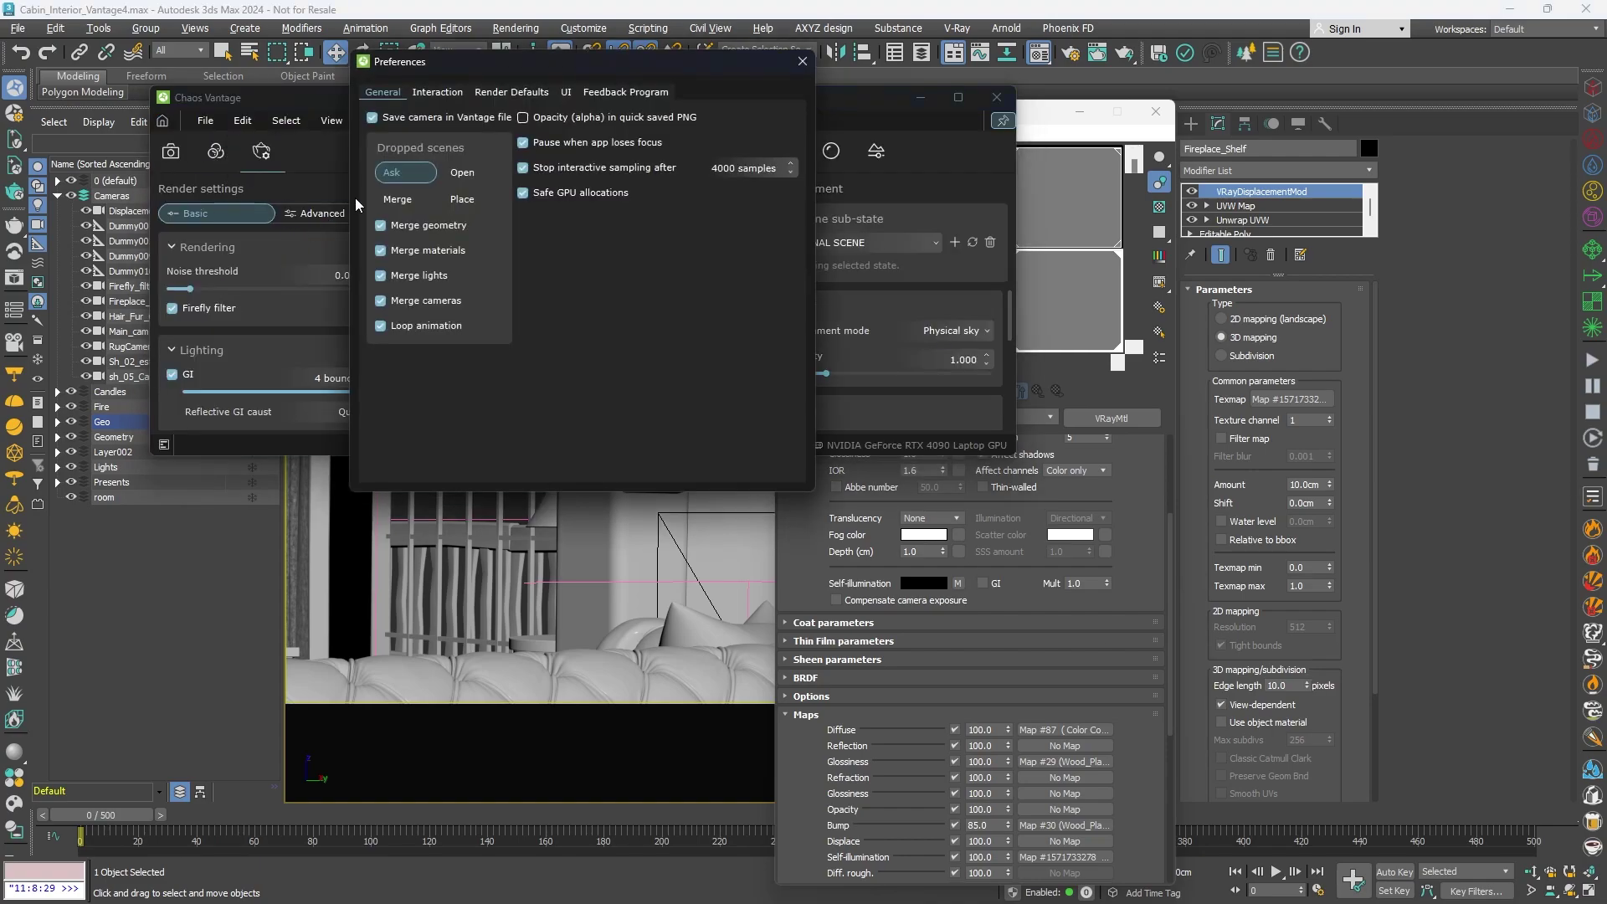
{"action": "left_click", "coordinate": [483, 92]}
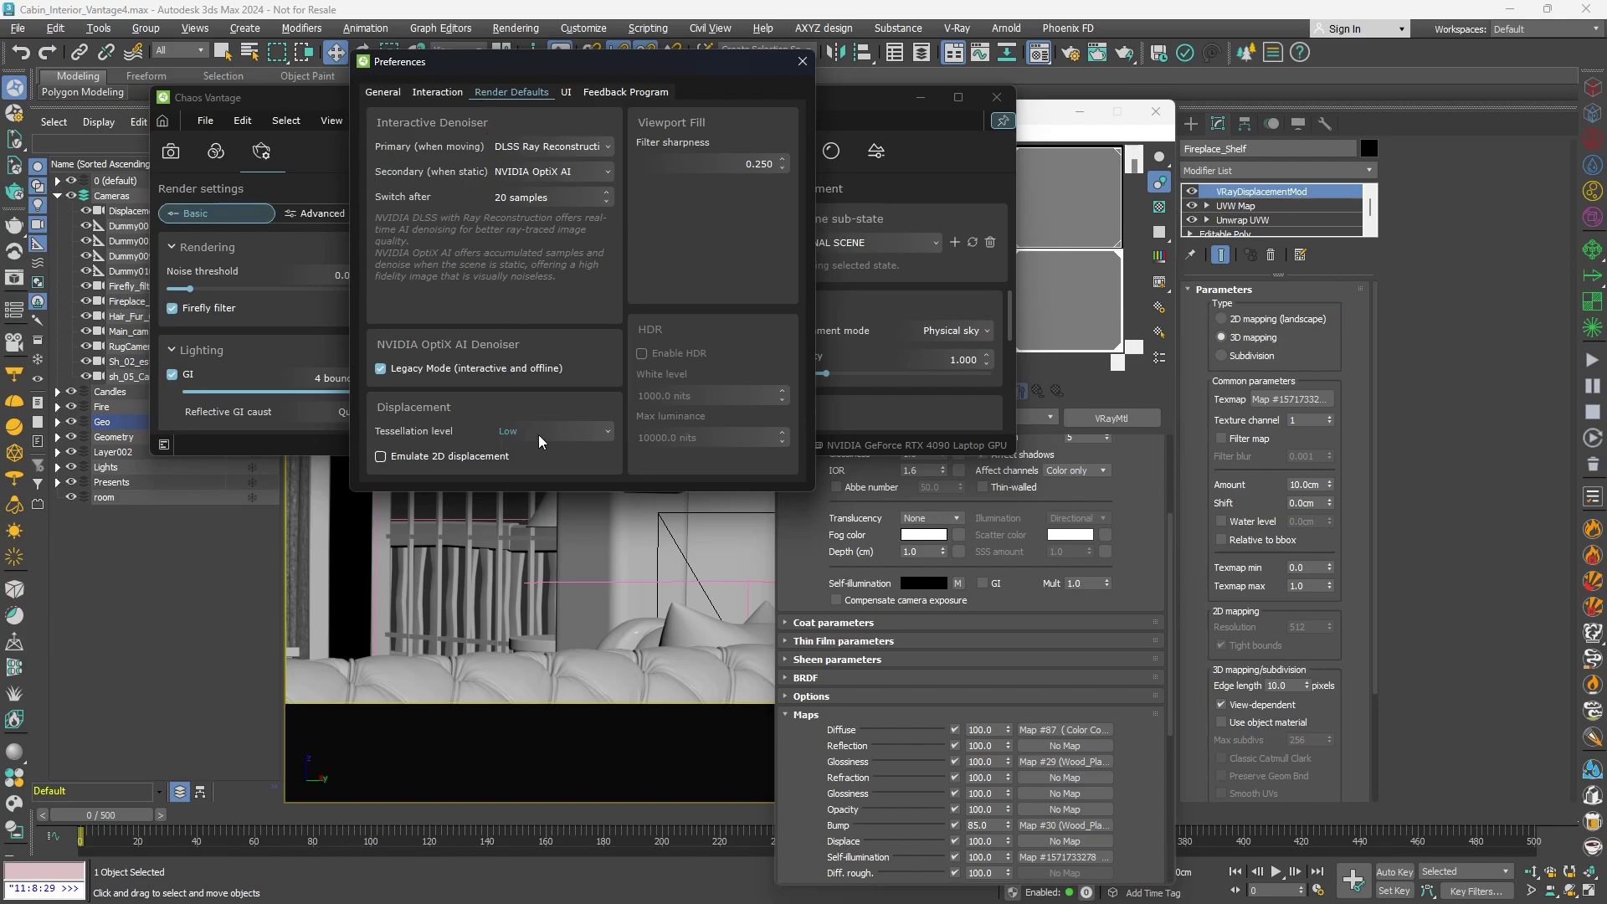
- Move the Preferences window off the render, hide the render and environment settings, and enlarge the Vantage window
{"action": "left_click_drag", "start_coordinate": [561, 67], "coordinate": [285, 419]}
{"action": "left_click", "coordinate": [261, 151]}
{"action": "left_click", "coordinate": [785, 150]}
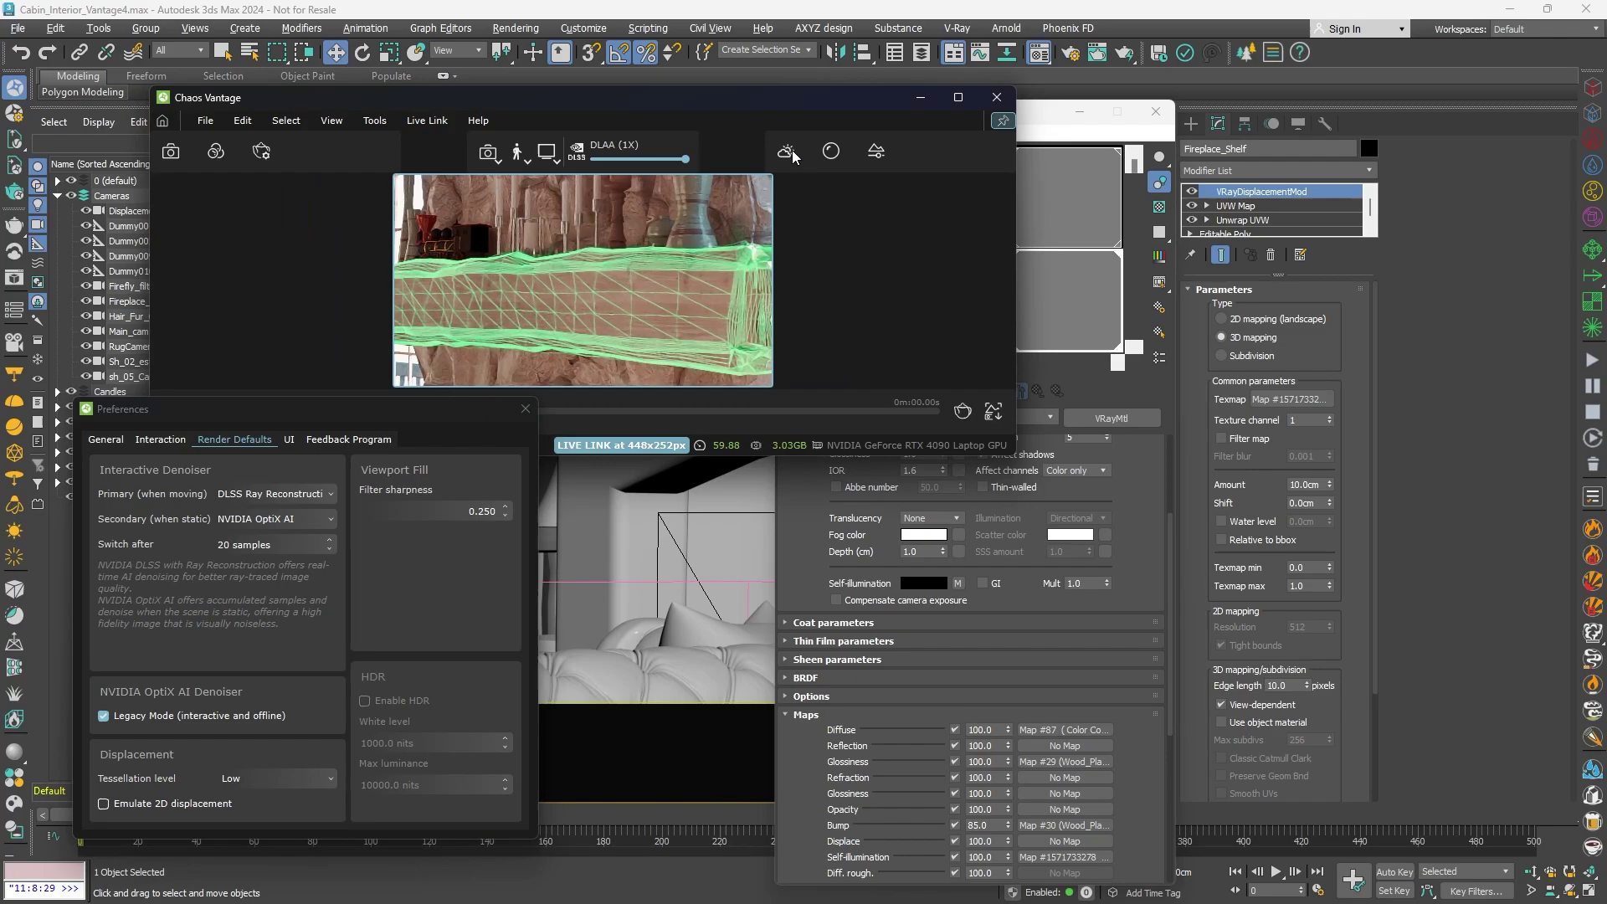
{"action": "left_click_drag", "start_coordinate": [756, 456], "coordinate": [751, 559]}
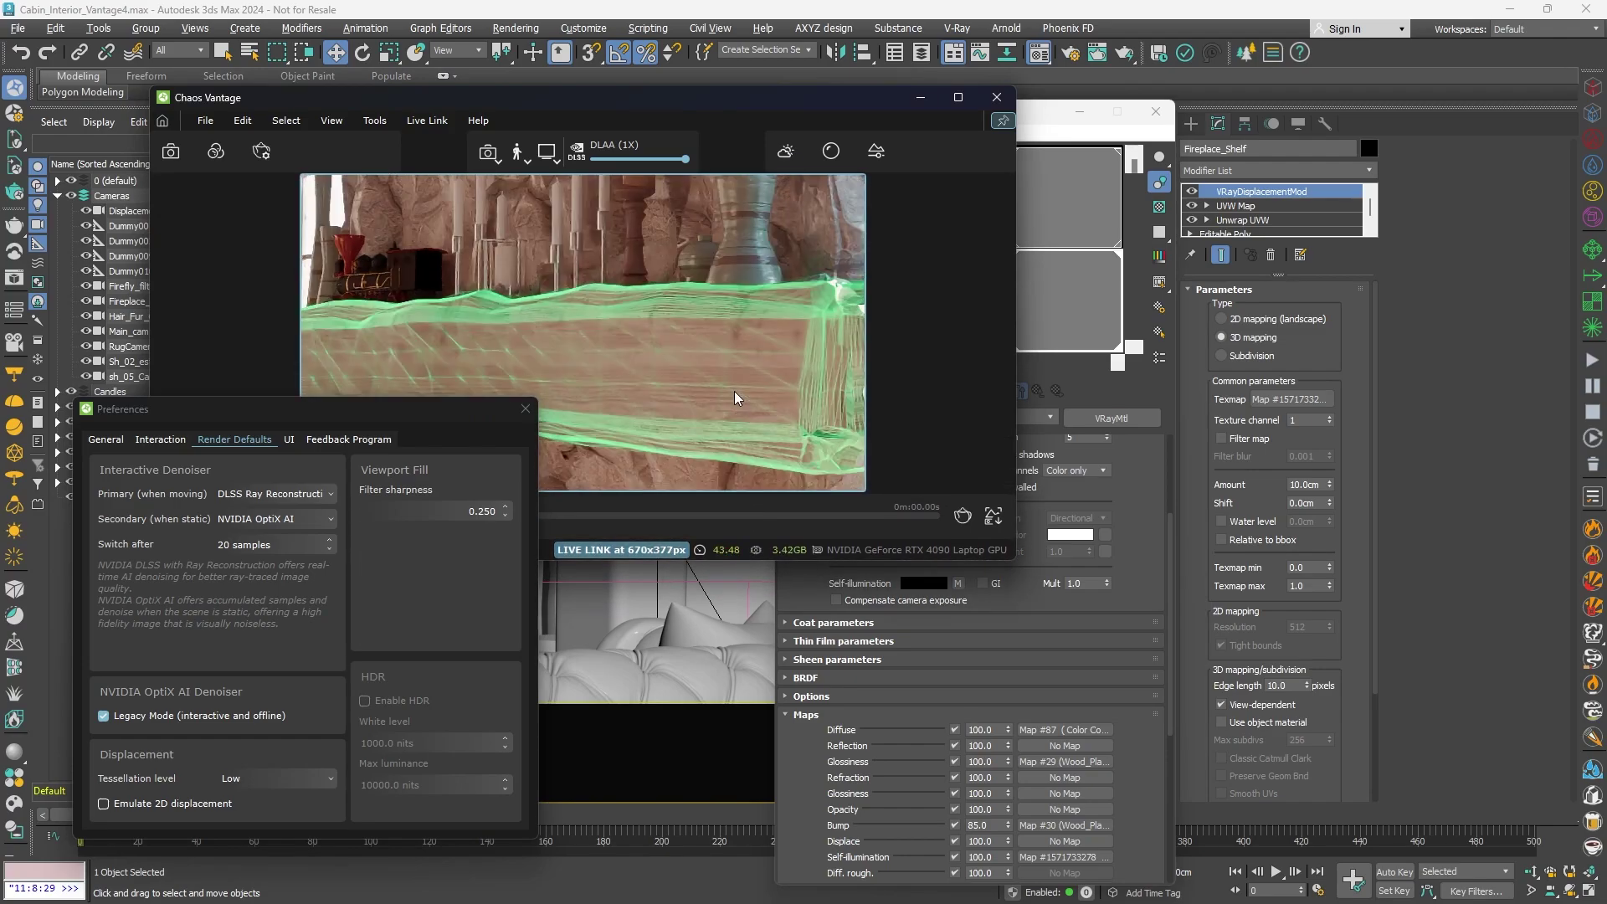
- Compare the displacement tessellation levels None, Low and Medium on the shelf, leaving the level at Medium
{"action": "left_click", "coordinate": [239, 778]}
{"action": "left_click", "coordinate": [251, 800]}
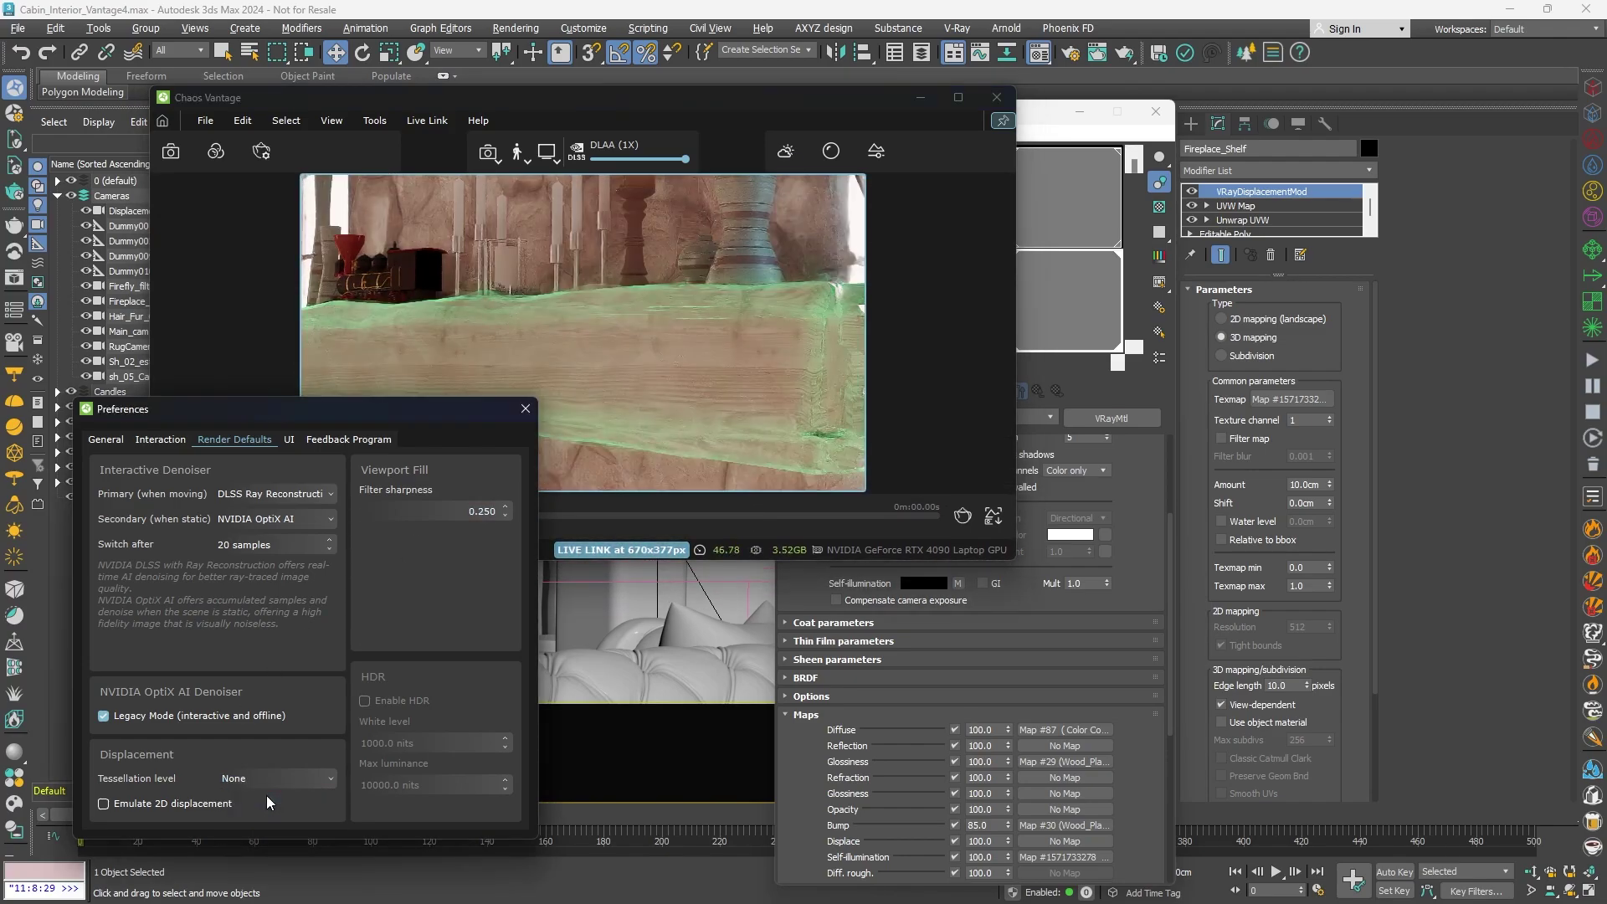
{"action": "left_click", "coordinate": [322, 778]}
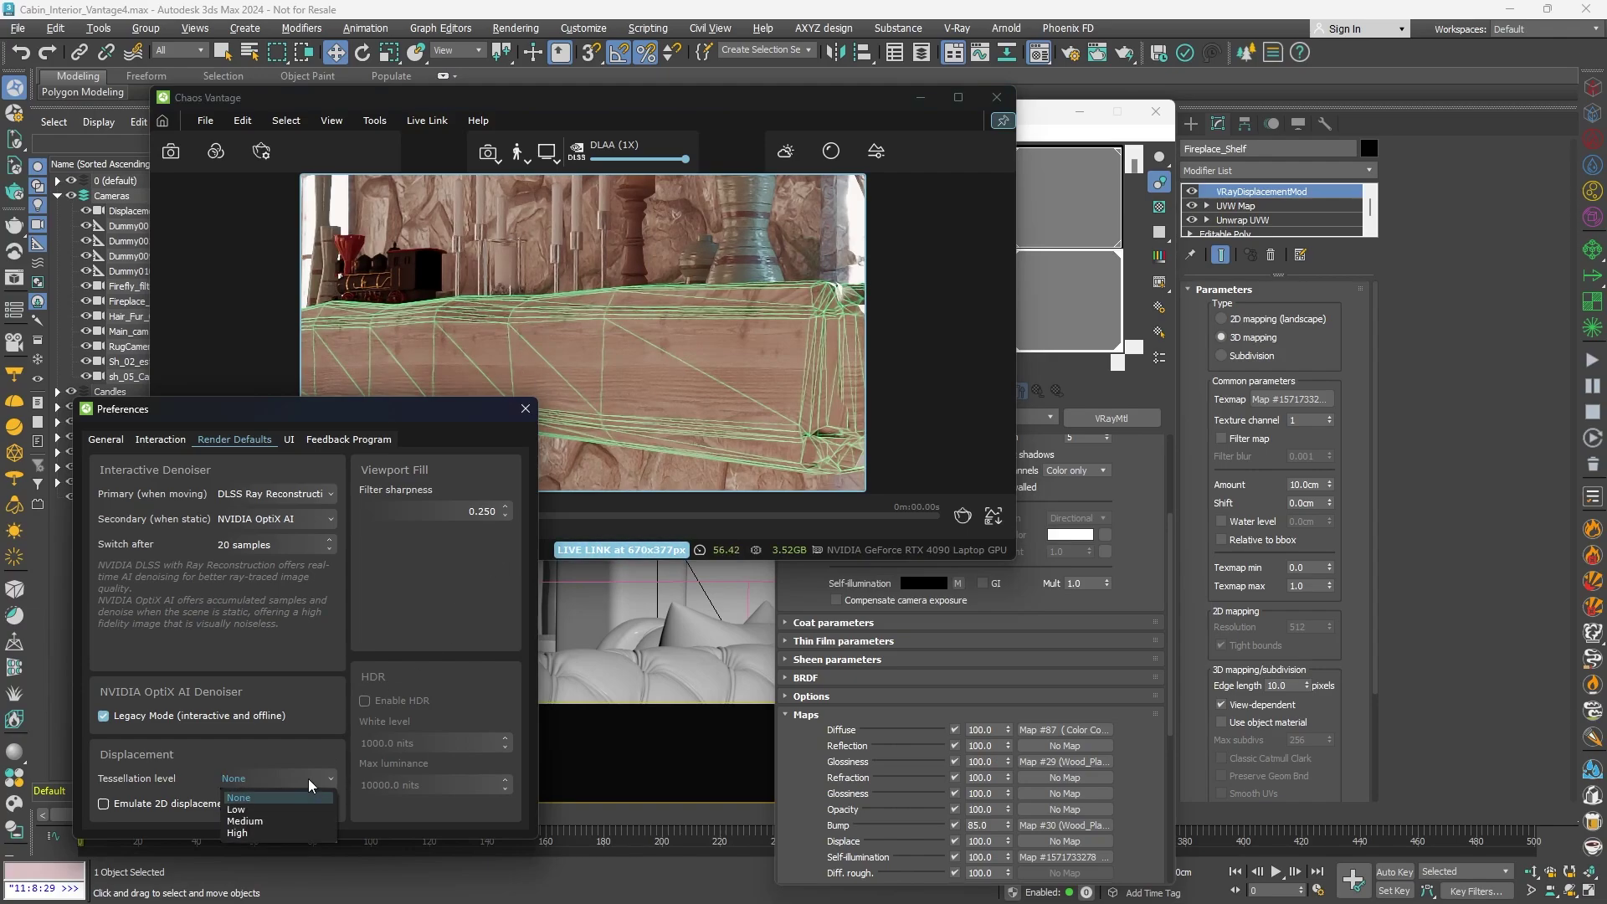
{"action": "left_click", "coordinate": [292, 812]}
{"action": "left_click", "coordinate": [293, 781]}
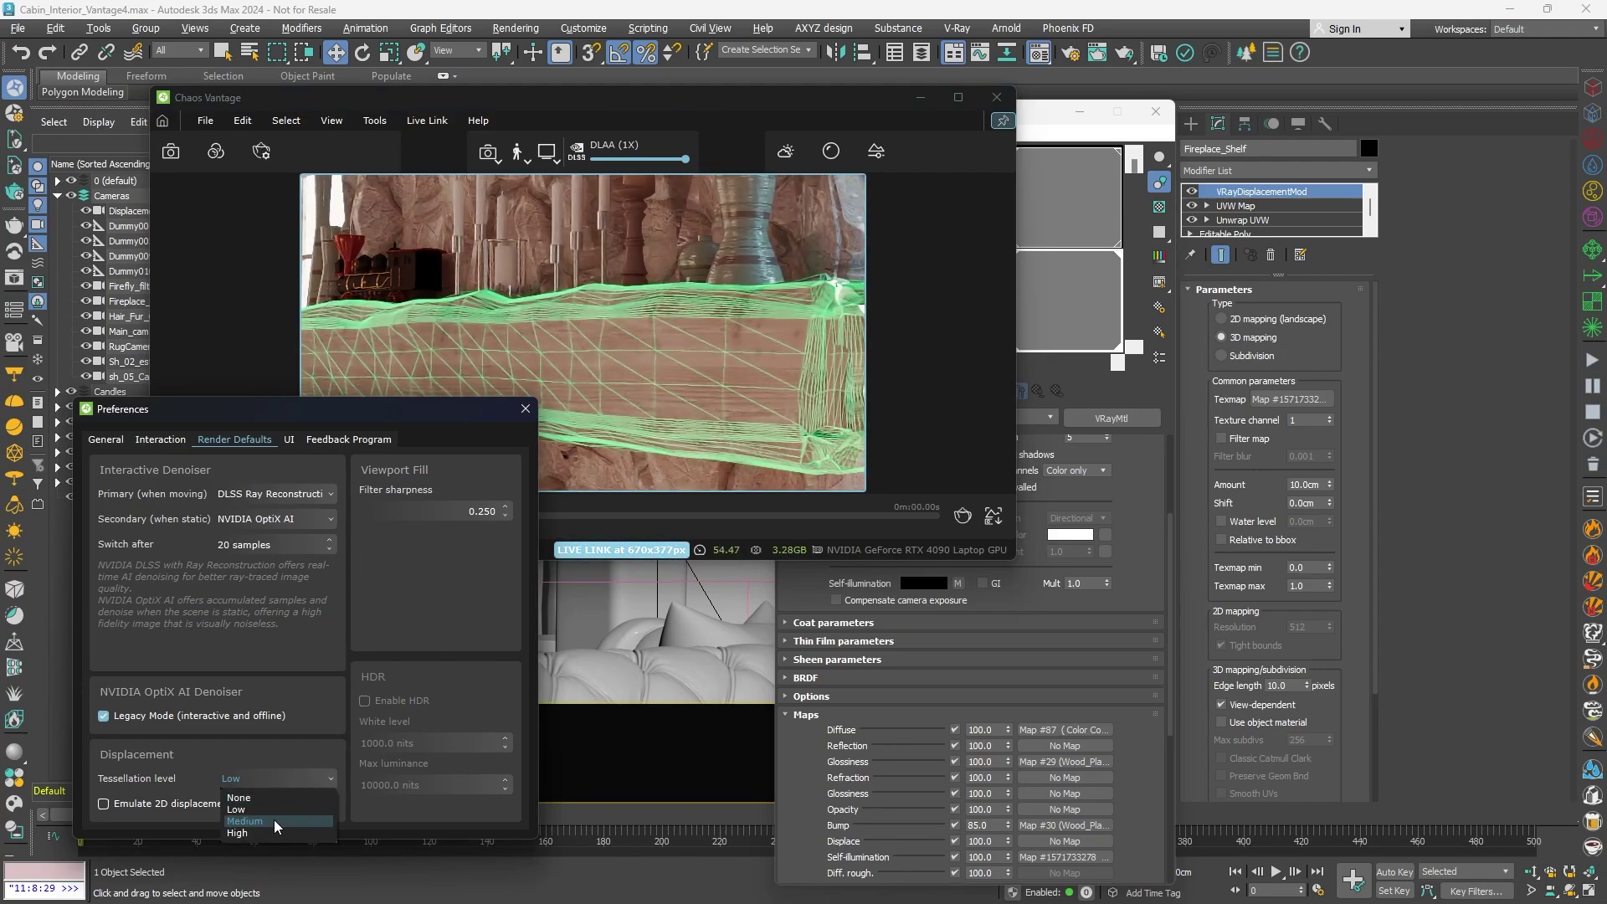
{"action": "left_click", "coordinate": [279, 827]}
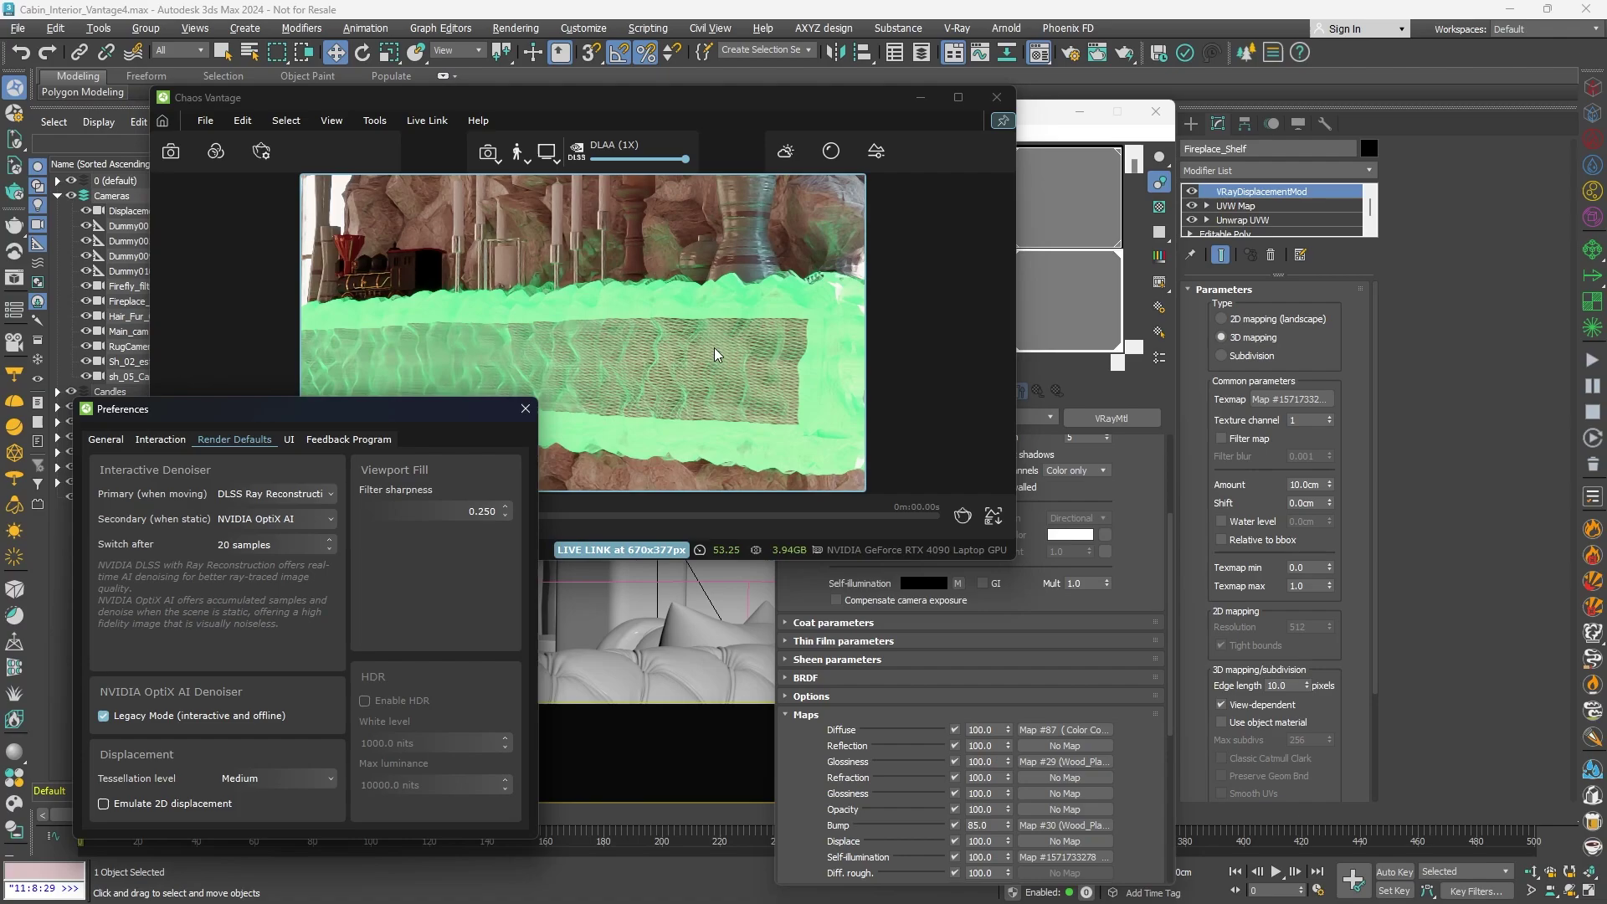
- Turn off the self-illumination map of the Wood_02 material
{"action": "scroll", "coordinate": [910, 831], "scroll_direction": "down", "scroll_amount": 2}
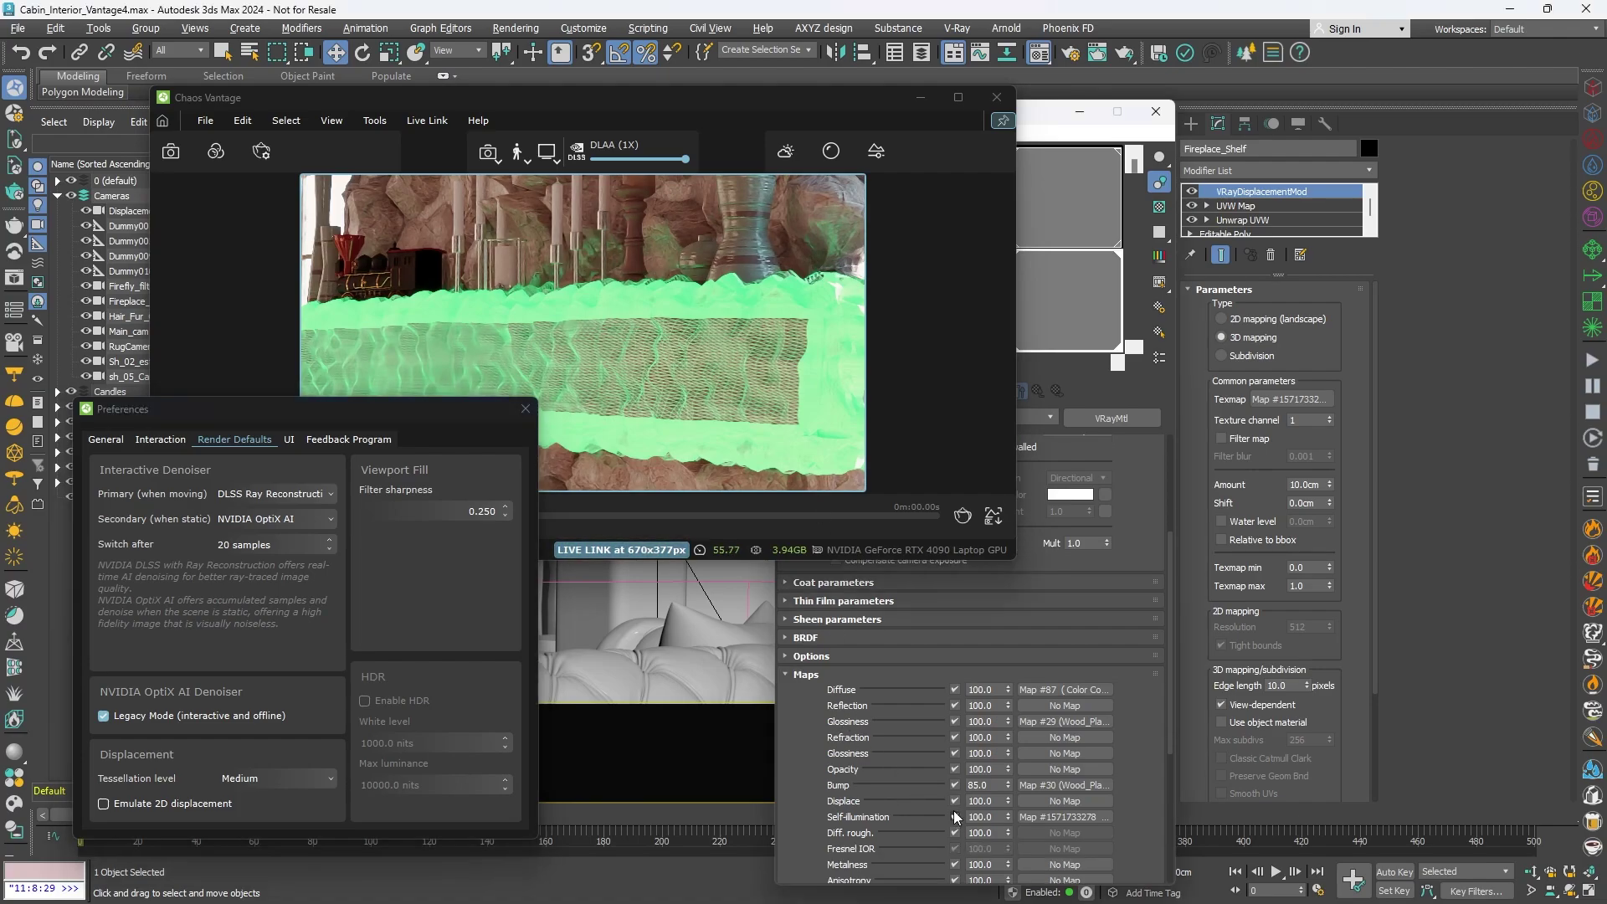
{"action": "left_click", "coordinate": [954, 817]}
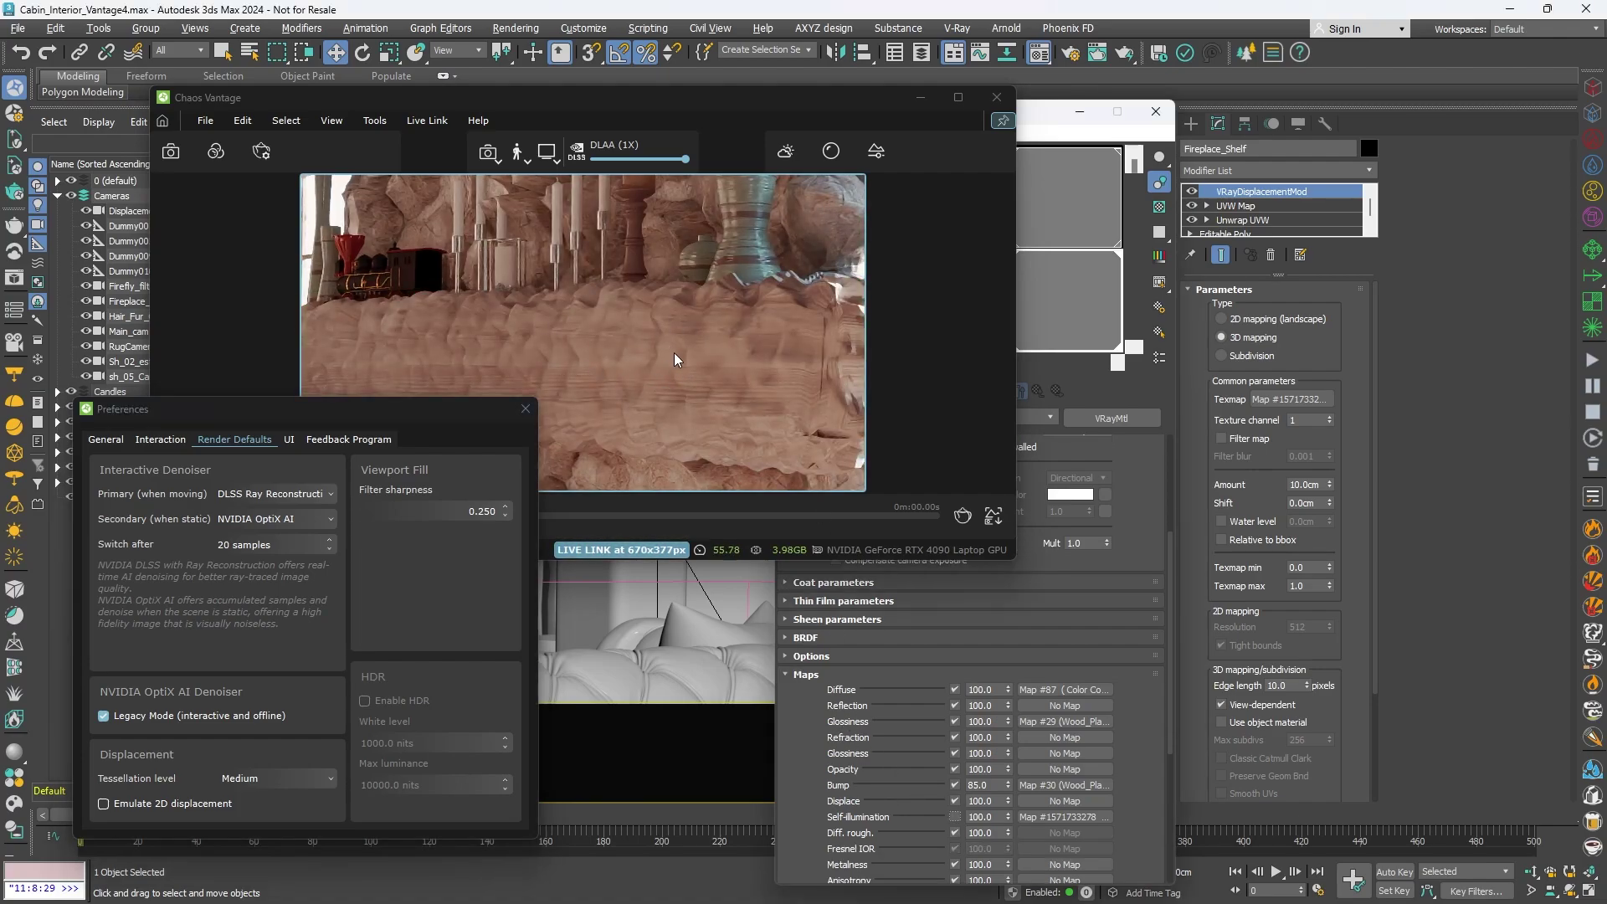
- Narrow the Vantage window to uncover the Material Editor, and set the displacement noise map's size to 1.0
{"action": "left_click_drag", "start_coordinate": [1015, 256], "coordinate": [763, 251]}
{"action": "left_click", "coordinate": [953, 203]}
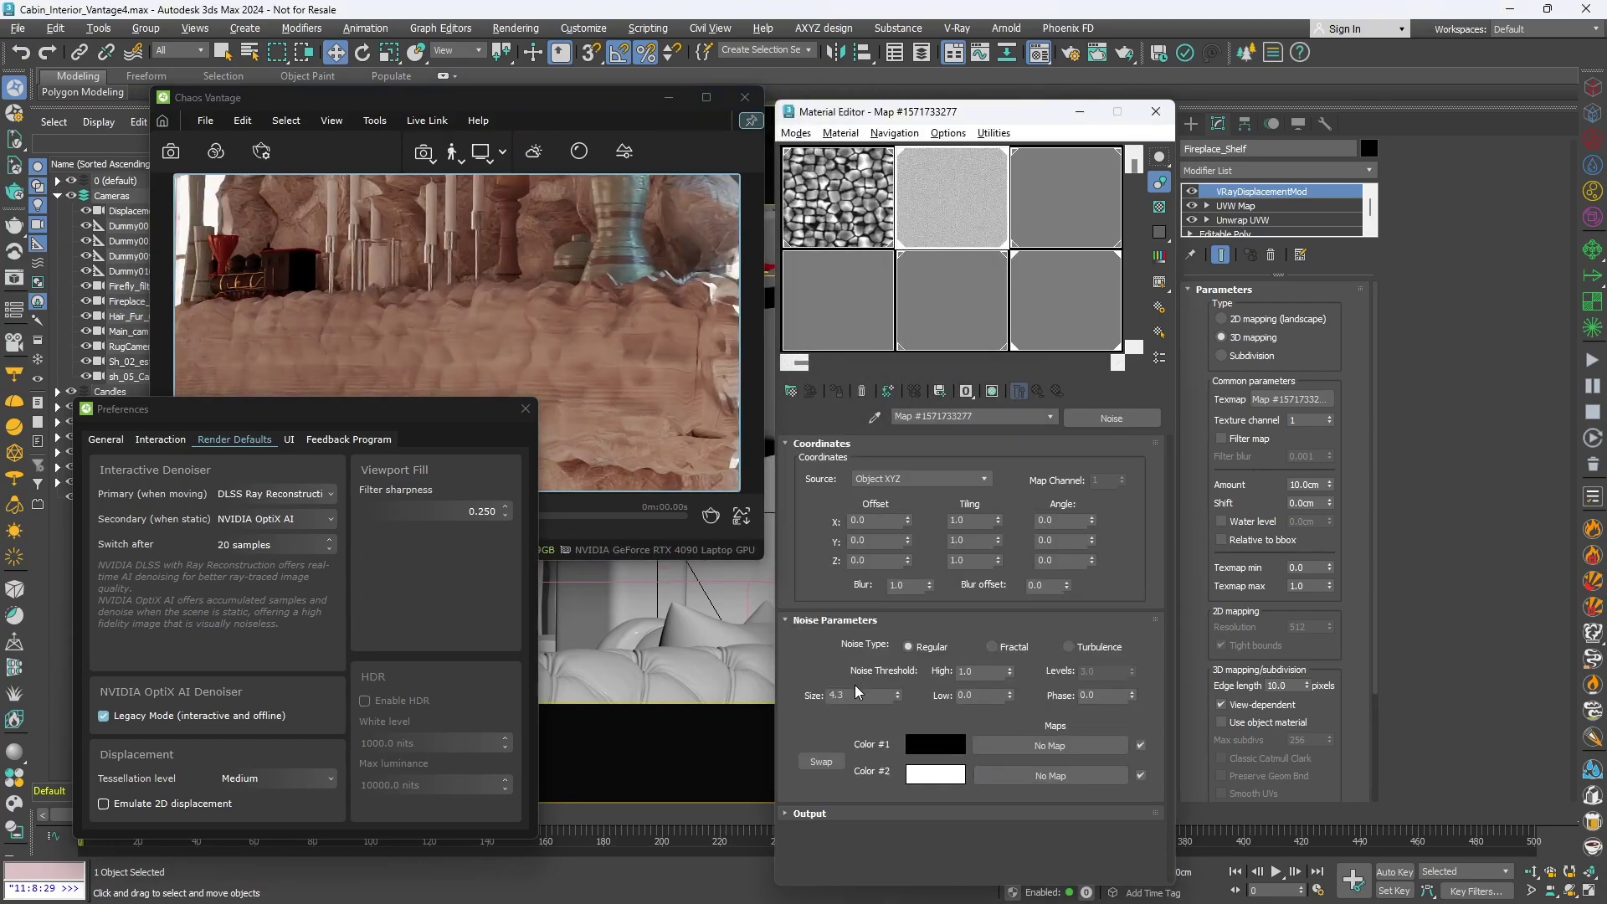
{"action": "double_click", "coordinate": [860, 694]}
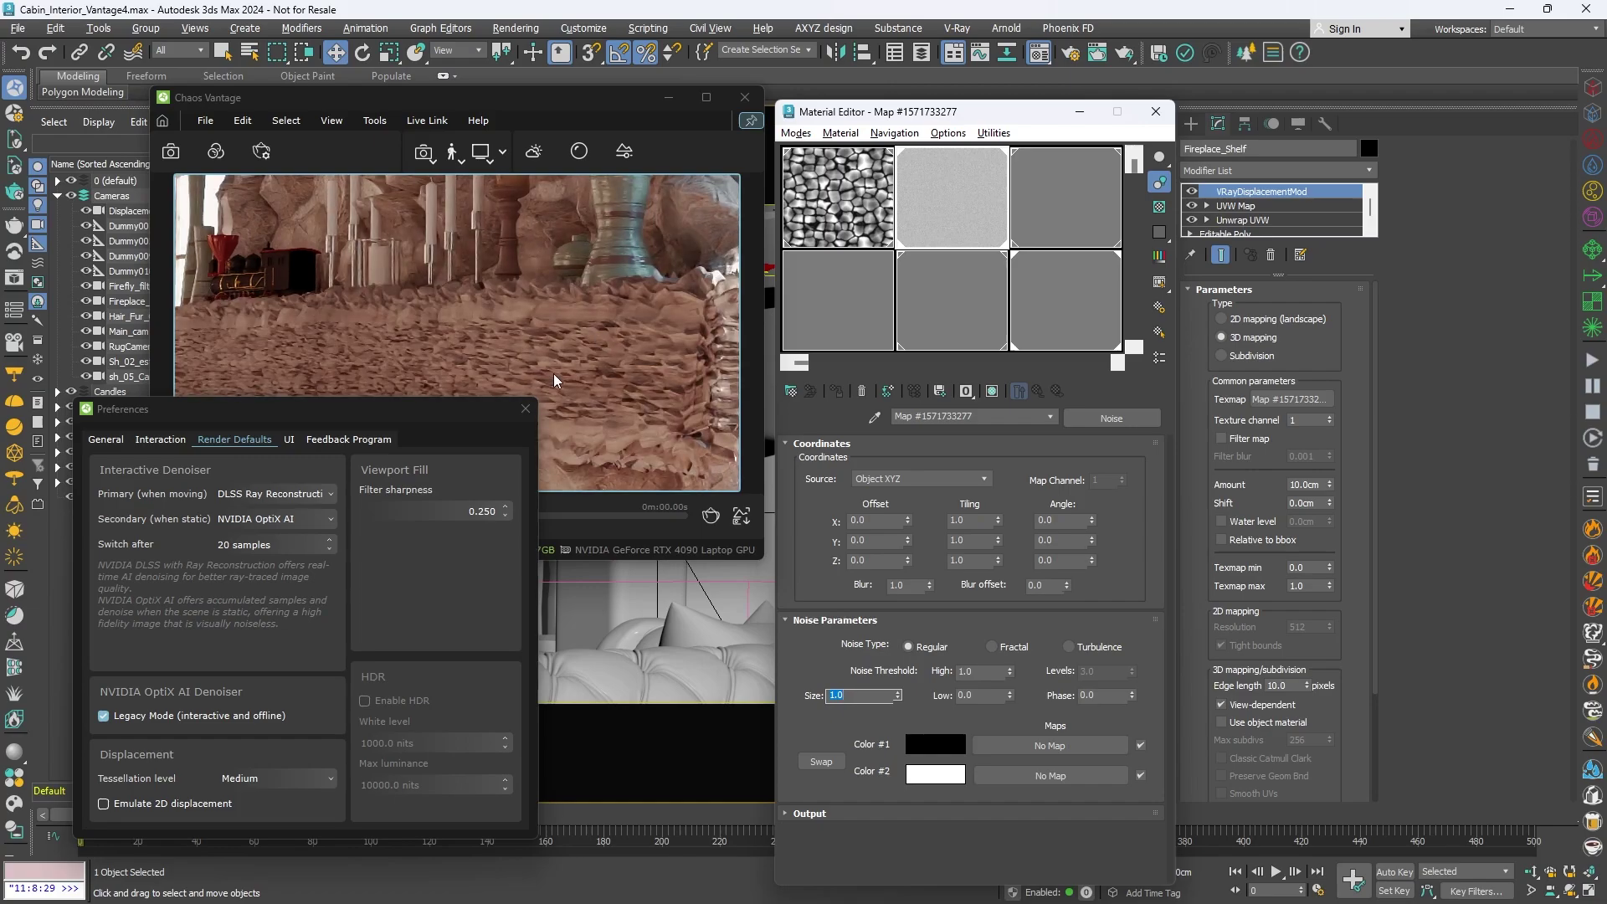
- Set the displacement tessellation level to High and move the Preferences window clear of the memory read-out
{"action": "left_click", "coordinate": [331, 777]}
{"action": "left_click", "coordinate": [297, 839]}
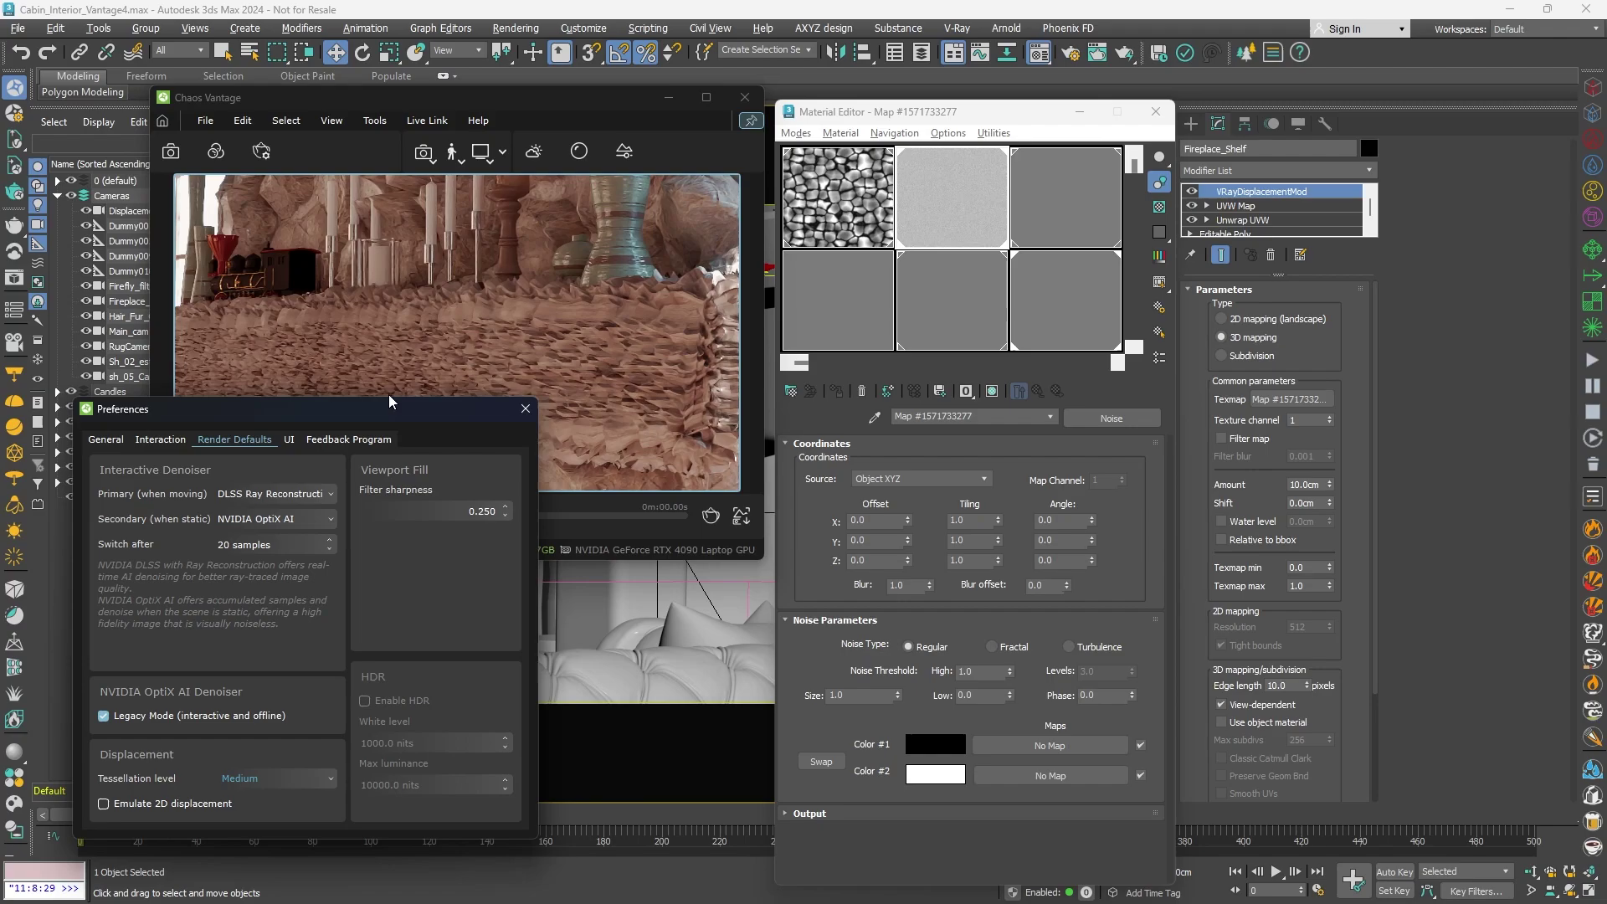
{"action": "left_click_drag", "start_coordinate": [400, 420], "coordinate": [338, 426]}
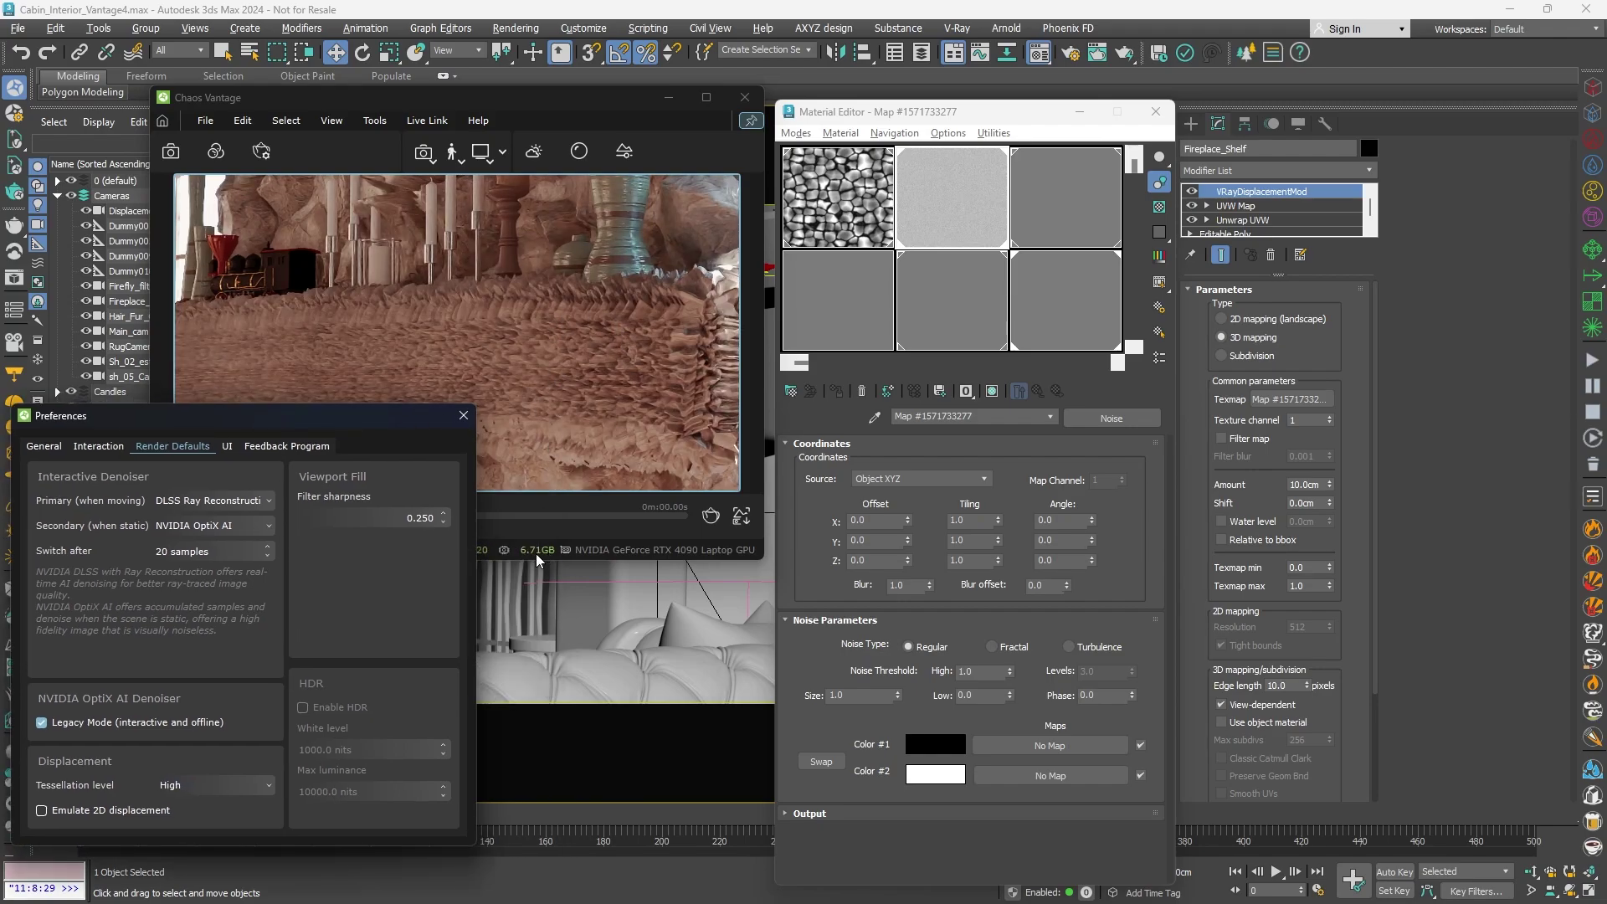
- Reduce the displacement tessellation level to Medium and finally to Low
{"action": "left_click", "coordinate": [245, 786]}
{"action": "left_click", "coordinate": [209, 818]}
{"action": "left_click", "coordinate": [209, 785]}
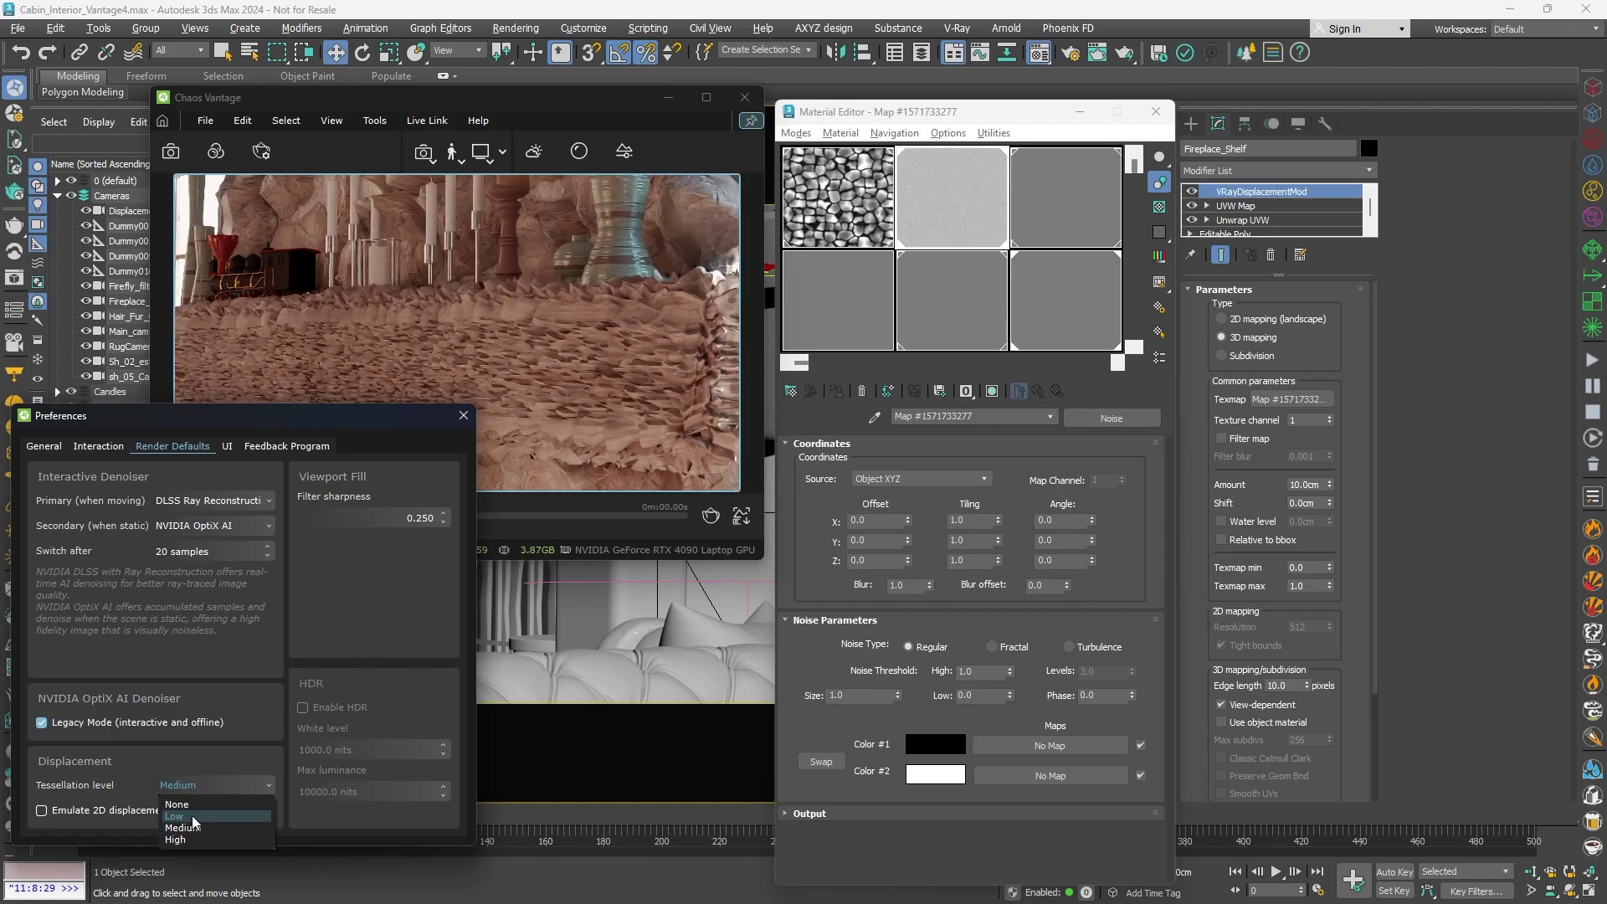
{"action": "left_click", "coordinate": [180, 801]}
- Set the noise map's size to 10.0 and reduce the shelf's displacement amount to 3.7 cm
{"action": "left_click", "coordinate": [829, 695]}
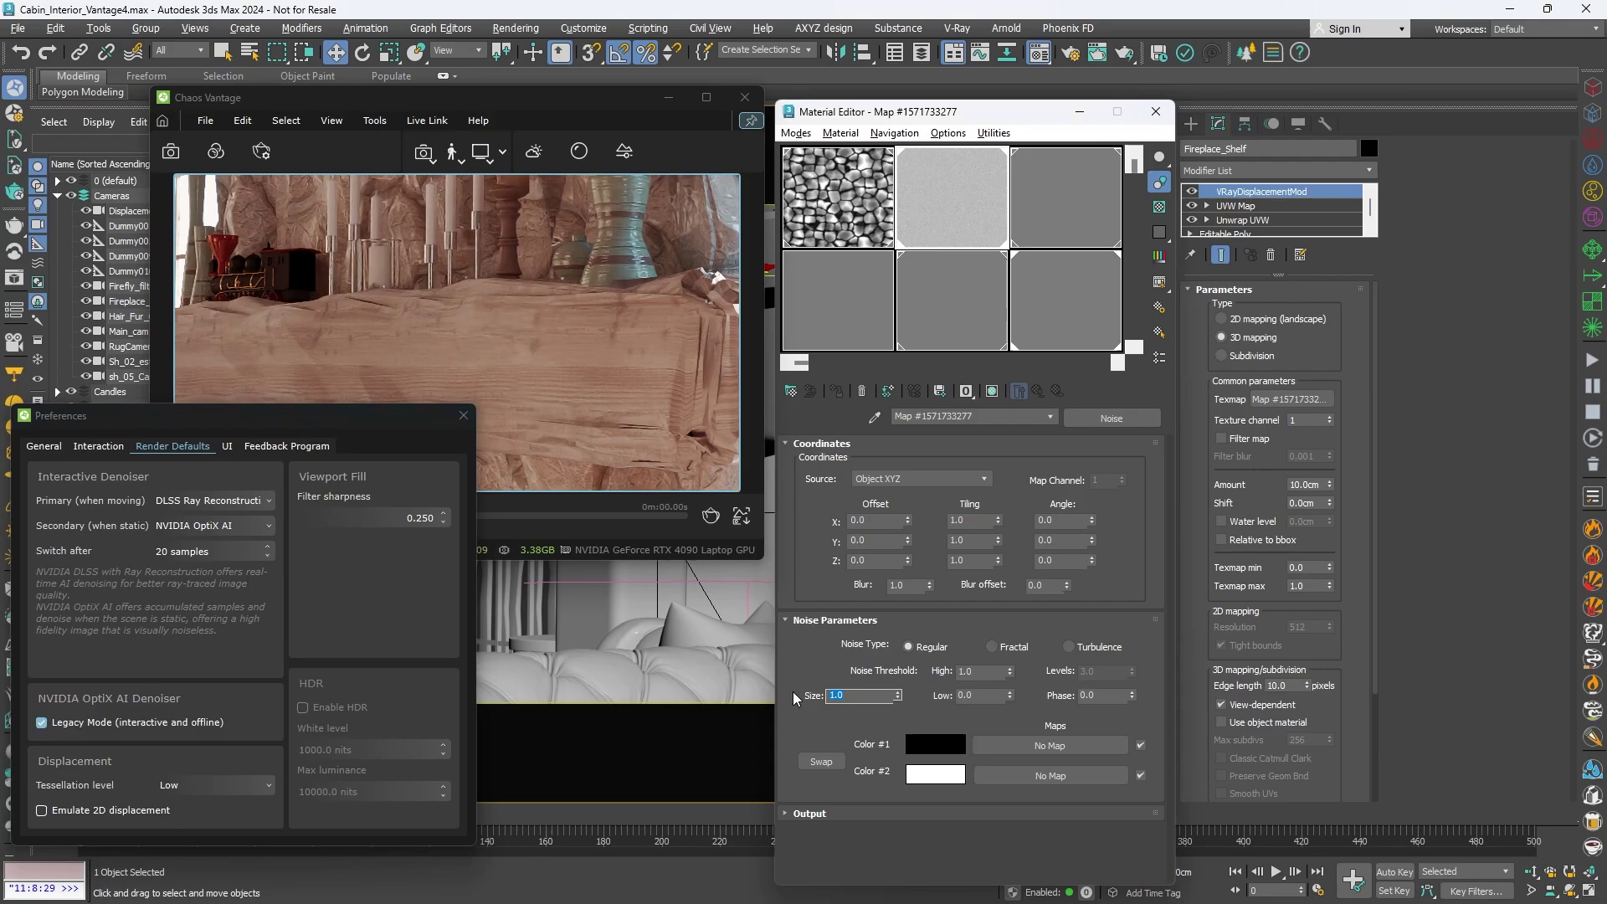
{"action": "type", "text": "10"}
{"action": "key", "text": "Return"}
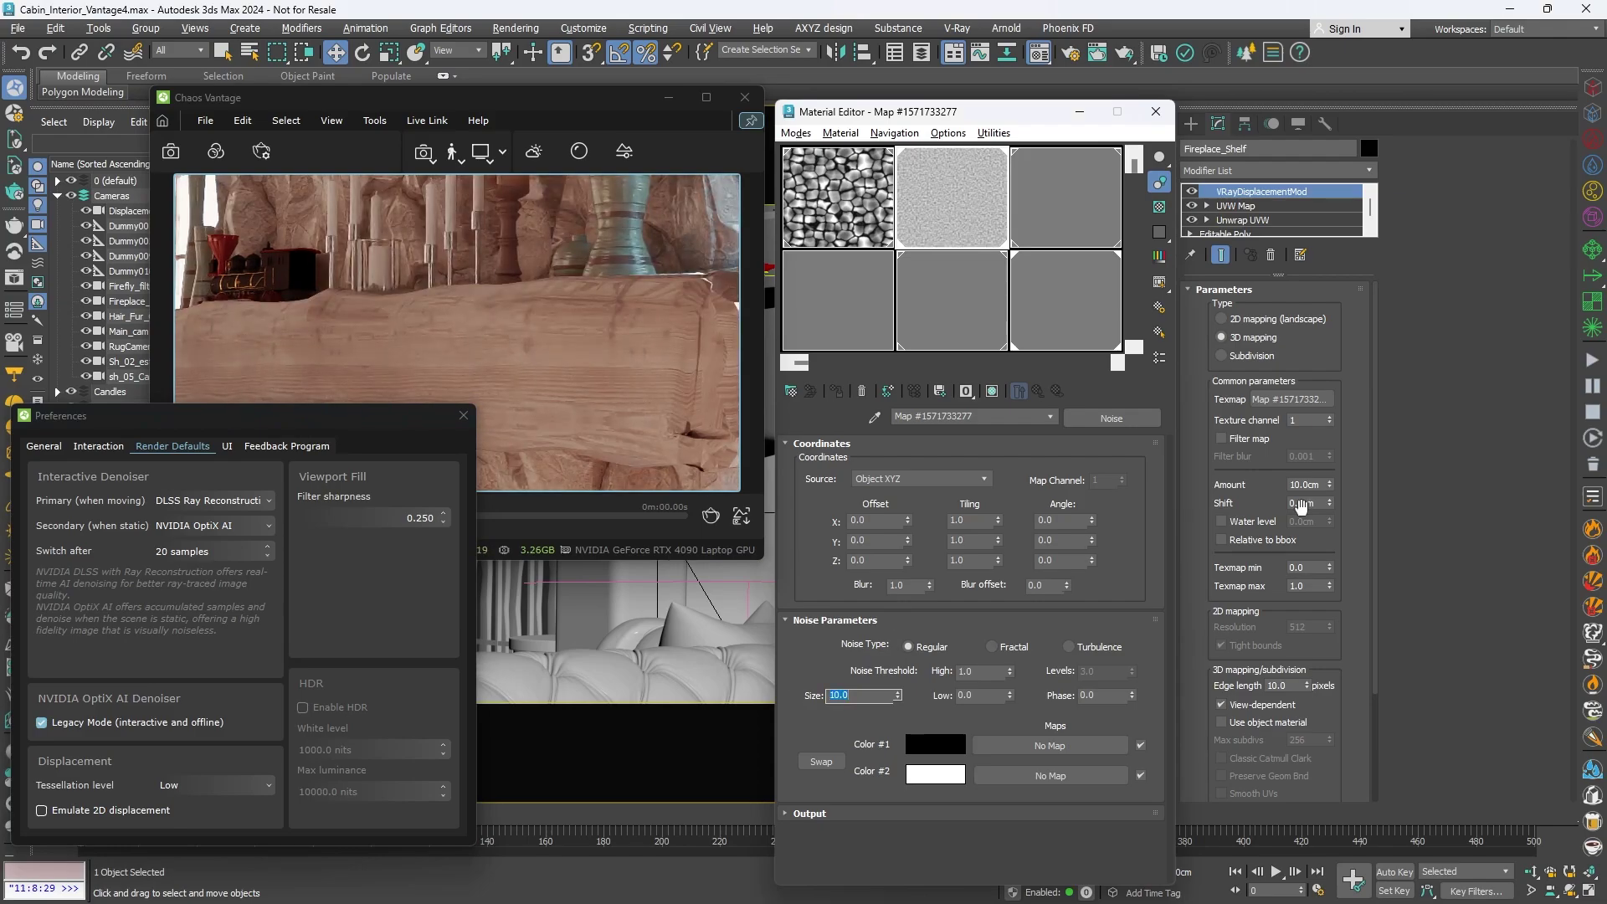
{"action": "left_click_drag", "start_coordinate": [1330, 484], "coordinate": [1356, 536]}
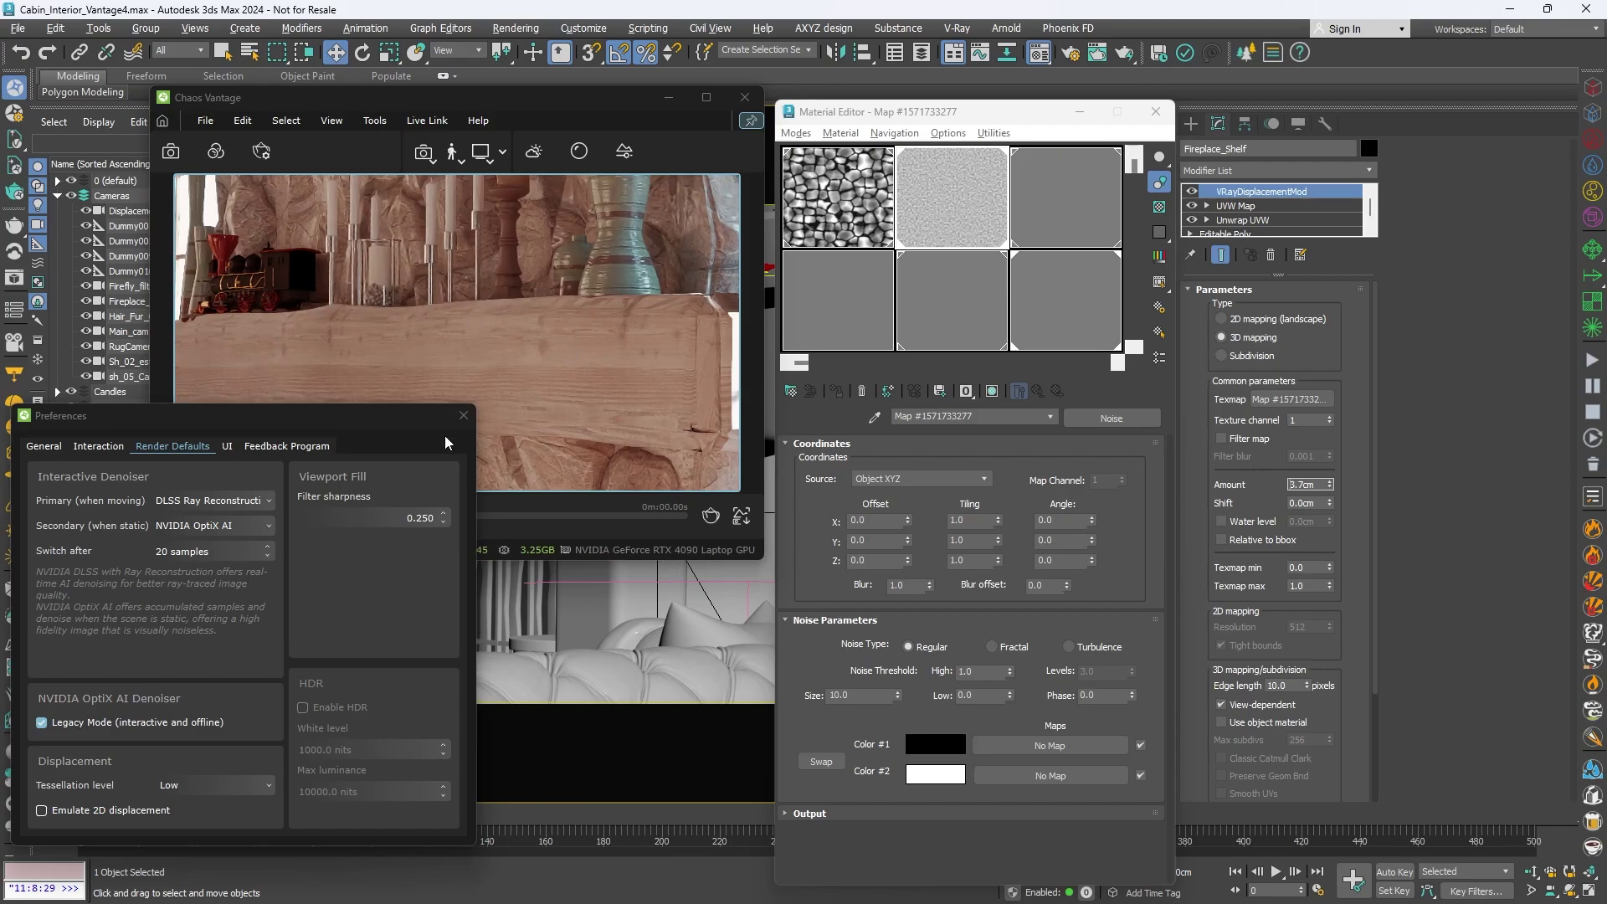
- Free up the workspace by closing Preferences, minimizing the Material Editor, and shrinking the Vantage window and moving it off the camera list
{"action": "left_click", "coordinate": [463, 415]}
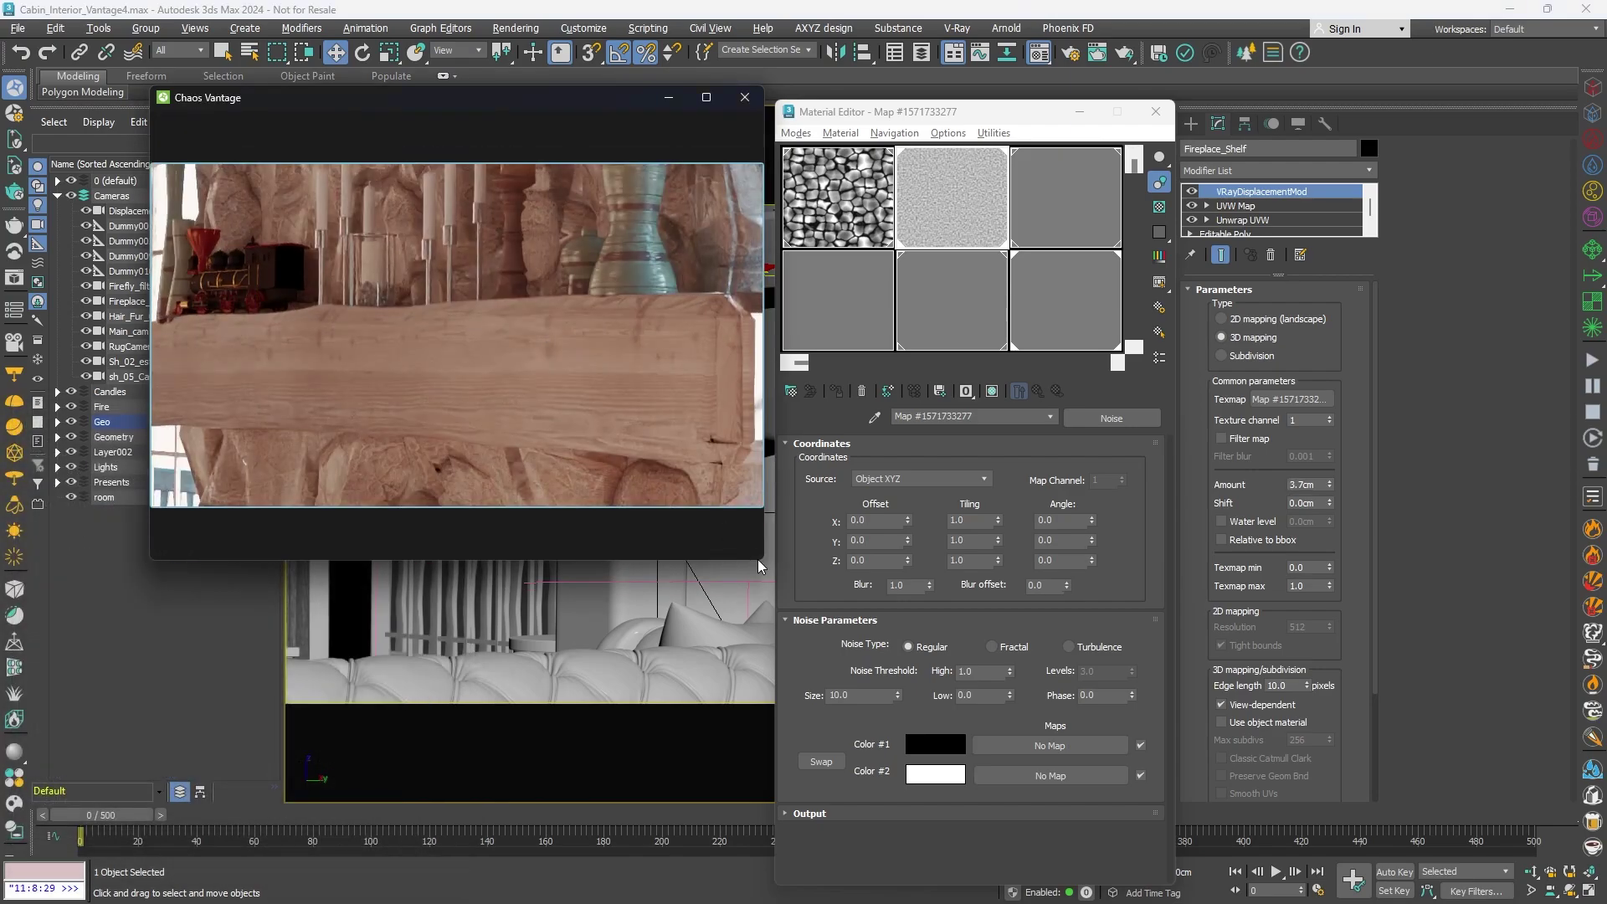
{"action": "left_click_drag", "start_coordinate": [762, 561], "coordinate": [756, 463]}
{"action": "left_click", "coordinate": [1080, 111]}
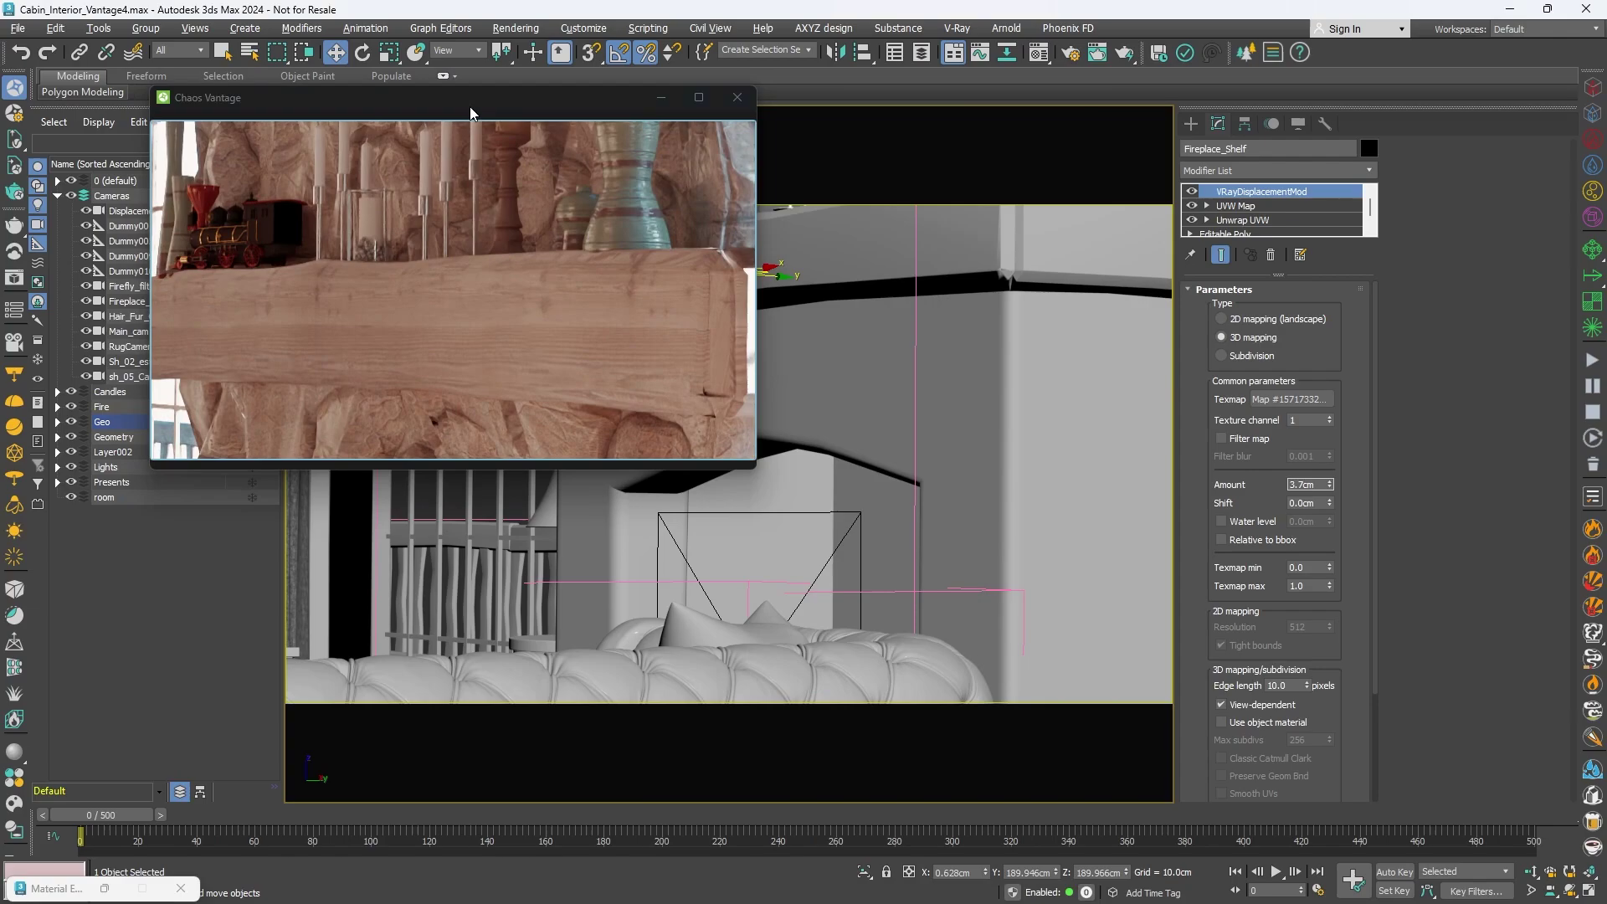
{"action": "left_click_drag", "start_coordinate": [213, 99], "coordinate": [235, 171]}
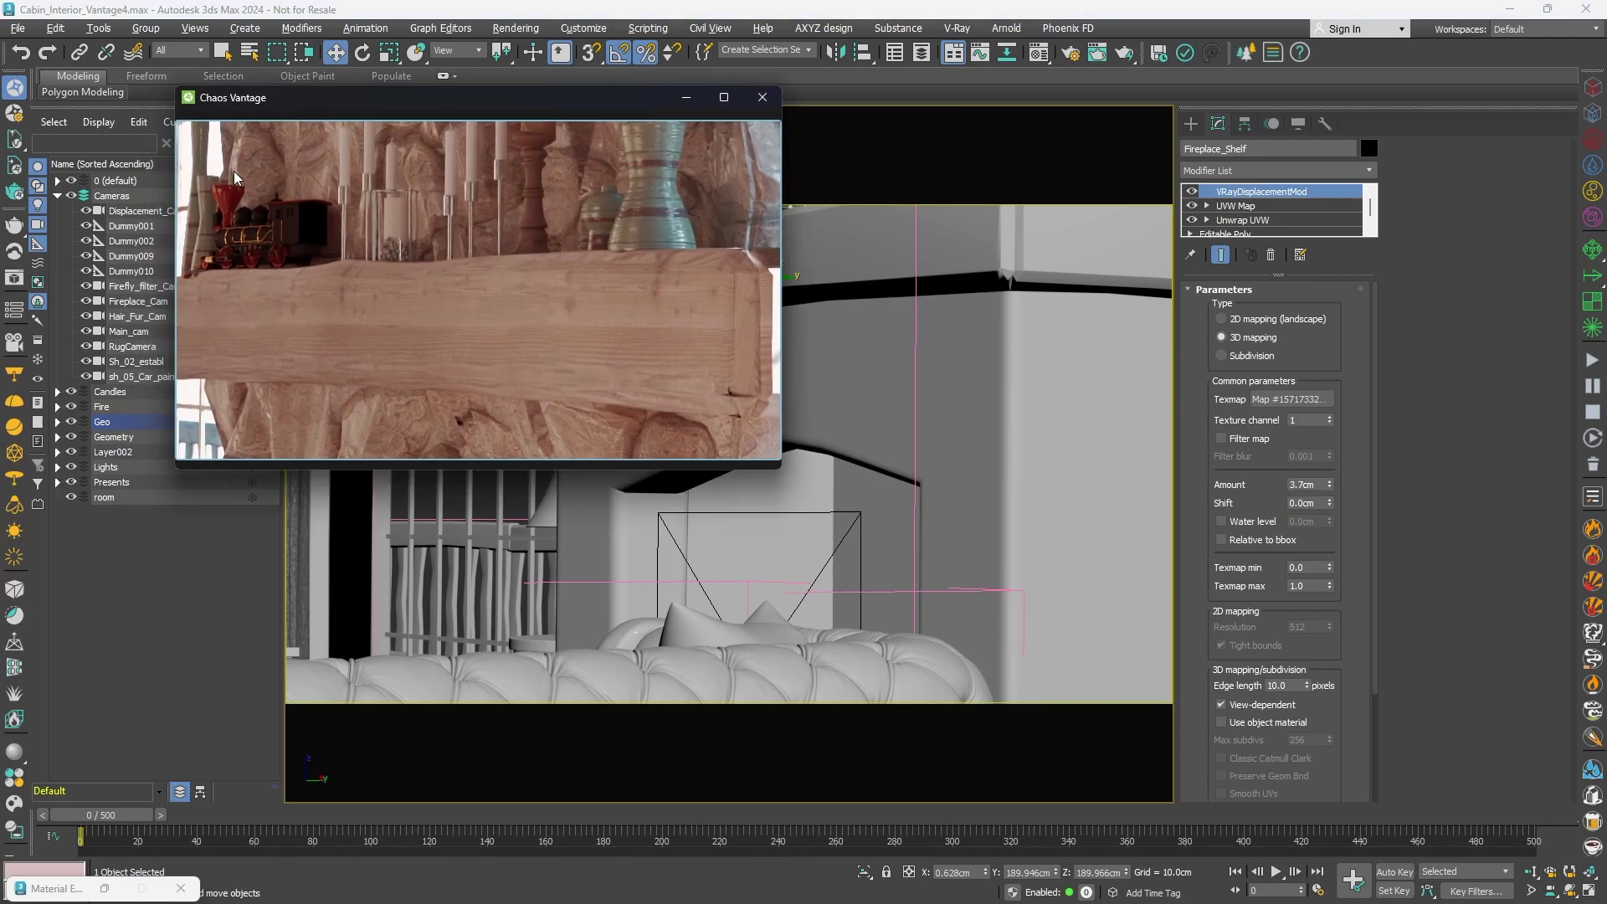
- Look through RugCamera and select the VRayFur object on the rug
{"action": "left_click", "coordinate": [135, 346]}
{"action": "key", "text": "c"}
{"action": "left_click", "coordinate": [889, 473]}
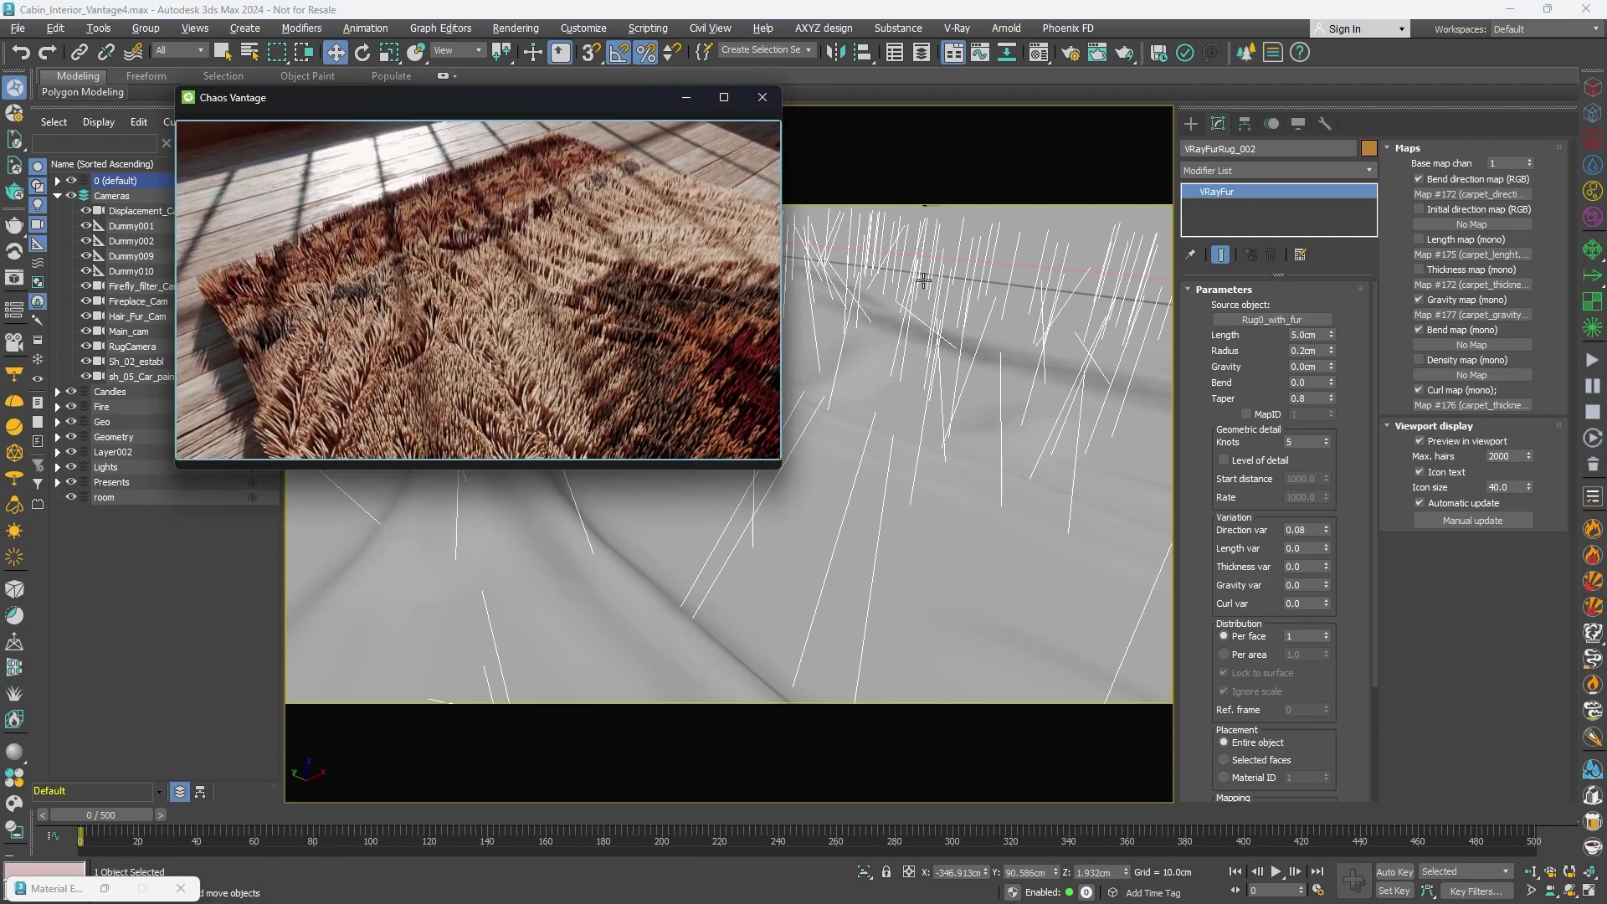
{"action": "left_click", "coordinate": [1510, 635]}
- Open the Hair_Fur material in the Material Editor and disable its Diffuse color texture
{"action": "key", "text": "m"}
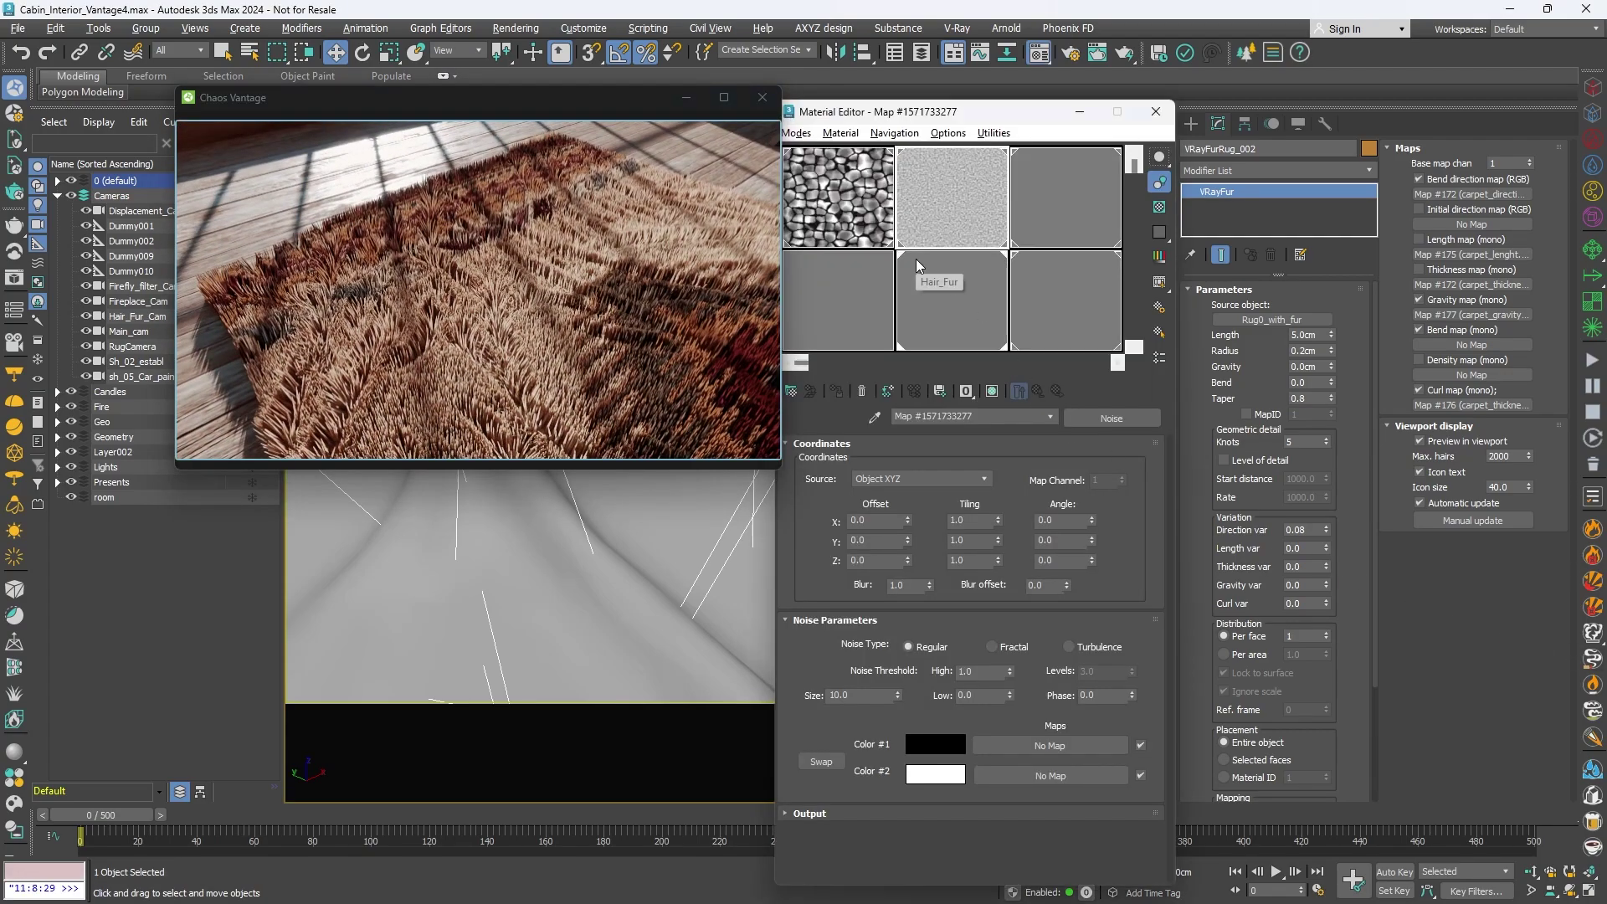
{"action": "left_click", "coordinate": [951, 285]}
{"action": "scroll", "coordinate": [943, 537], "scroll_direction": "down", "scroll_amount": 3}
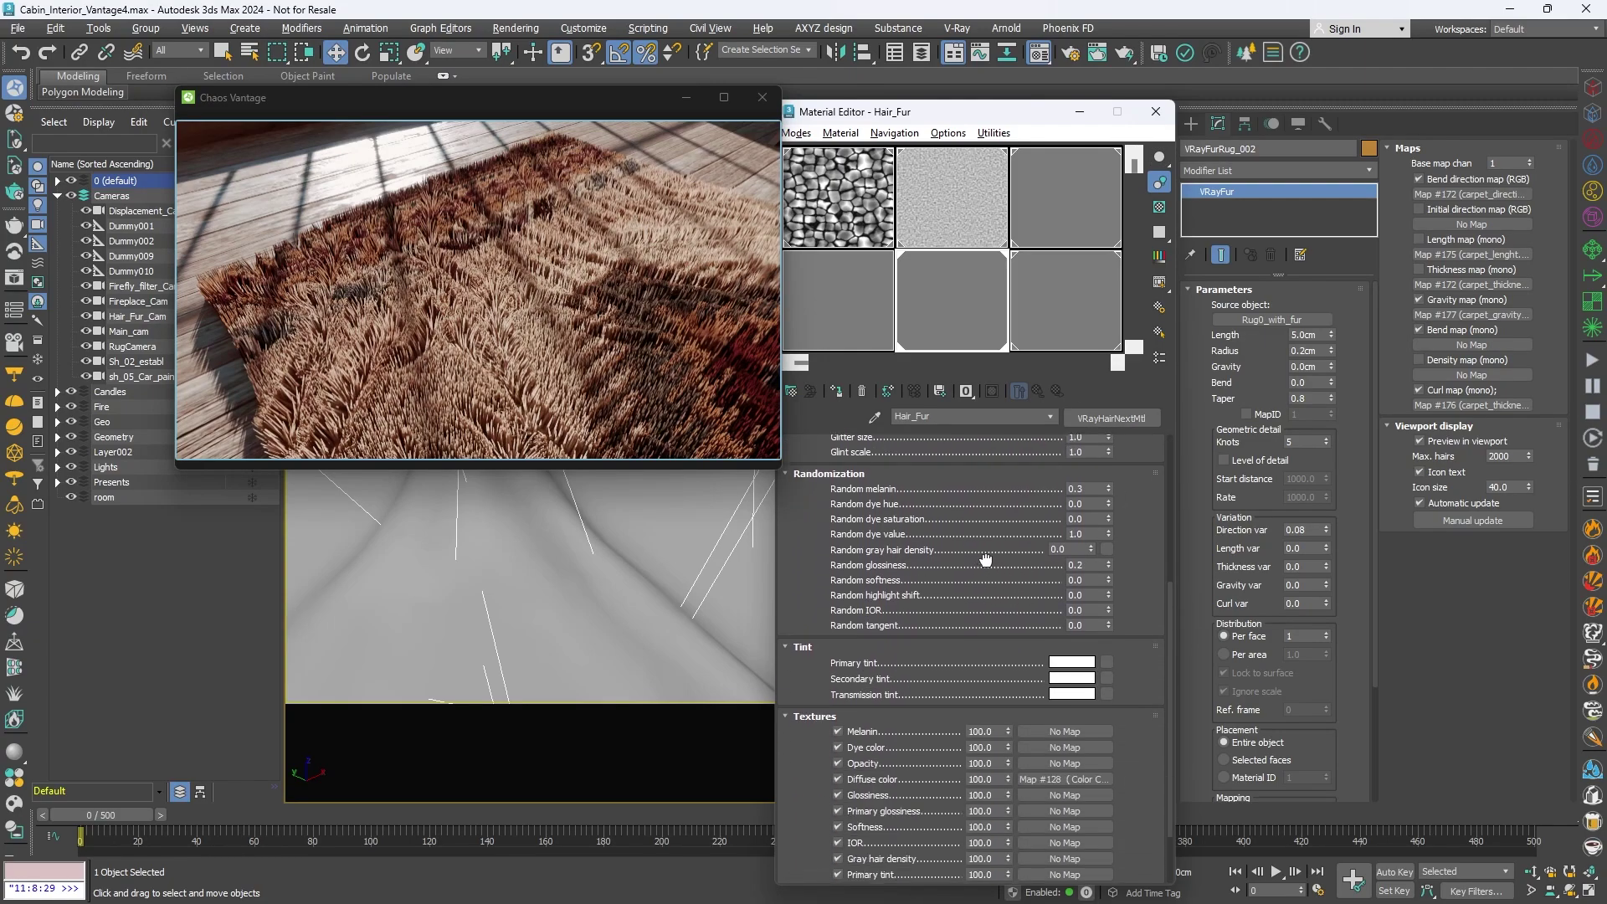
{"action": "scroll", "coordinate": [871, 704], "scroll_direction": "down", "scroll_amount": 6}
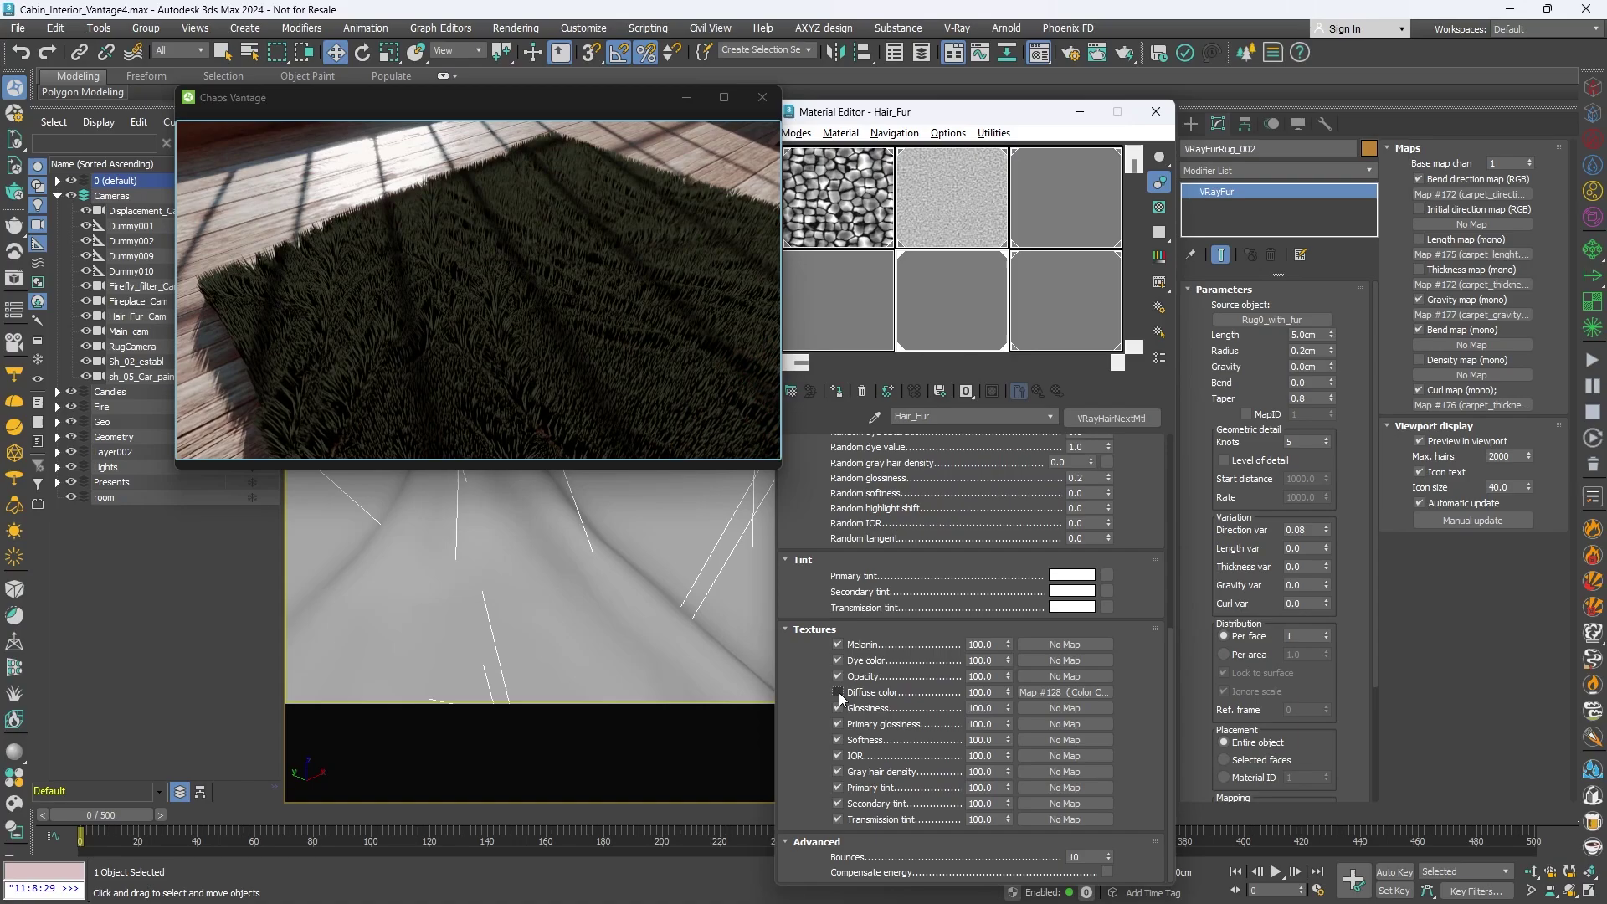
- Change the Hair_Fur material's diffuse color to beige, BEB48A
{"action": "scroll", "coordinate": [994, 578], "scroll_direction": "up", "scroll_amount": 9}
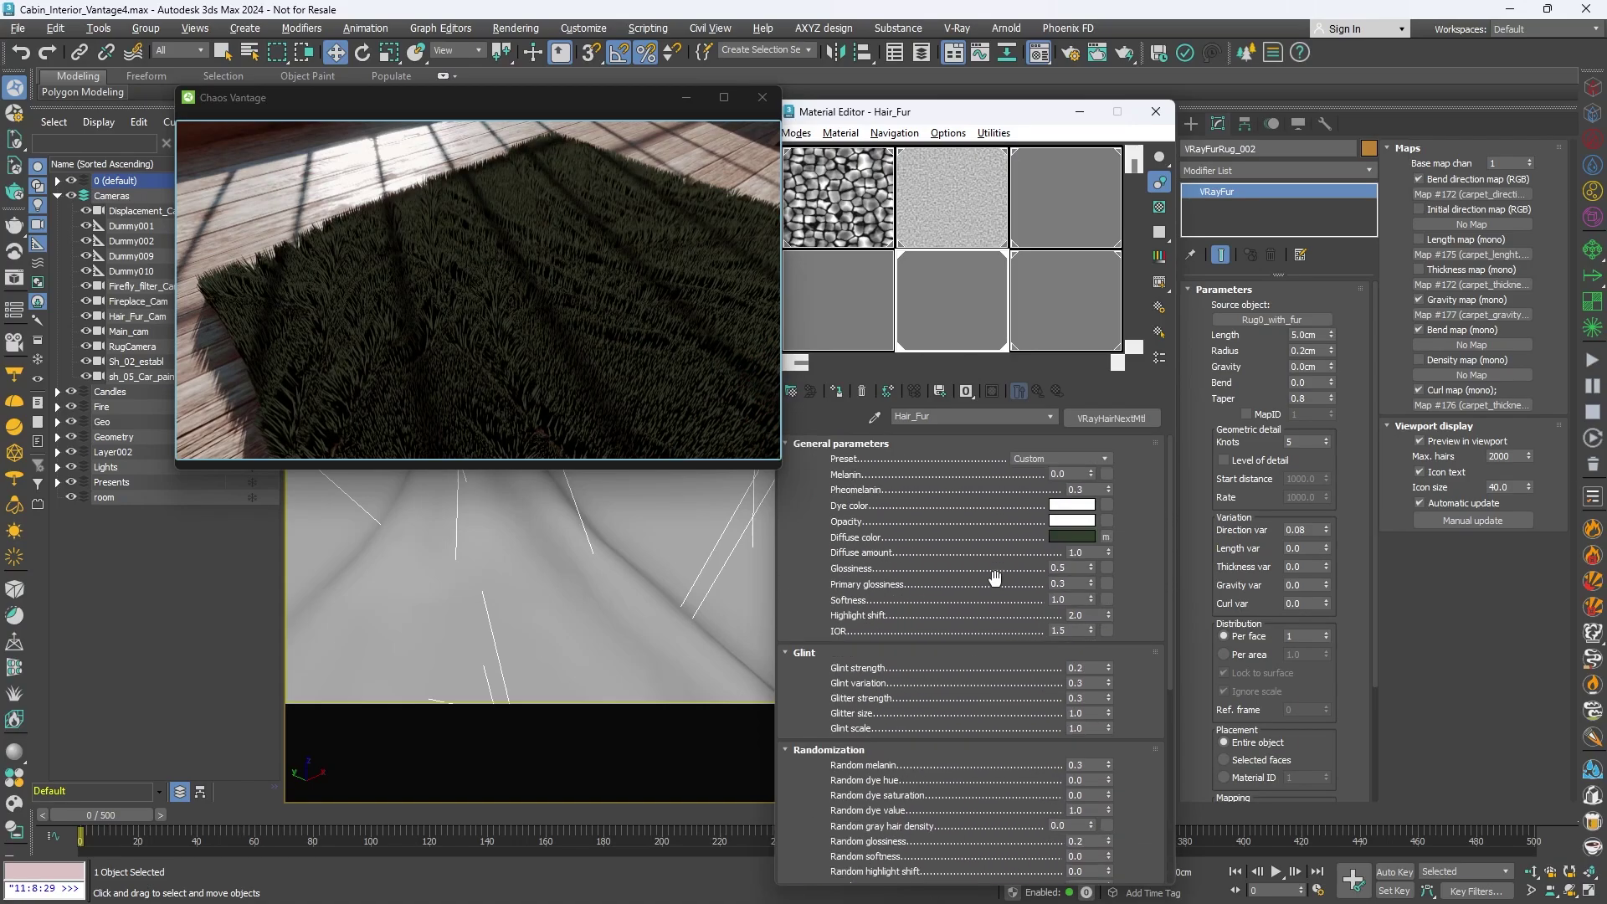
{"action": "left_click", "coordinate": [1086, 537]}
{"action": "left_click_drag", "start_coordinate": [870, 431], "coordinate": [851, 393]}
{"action": "left_click", "coordinate": [793, 393]}
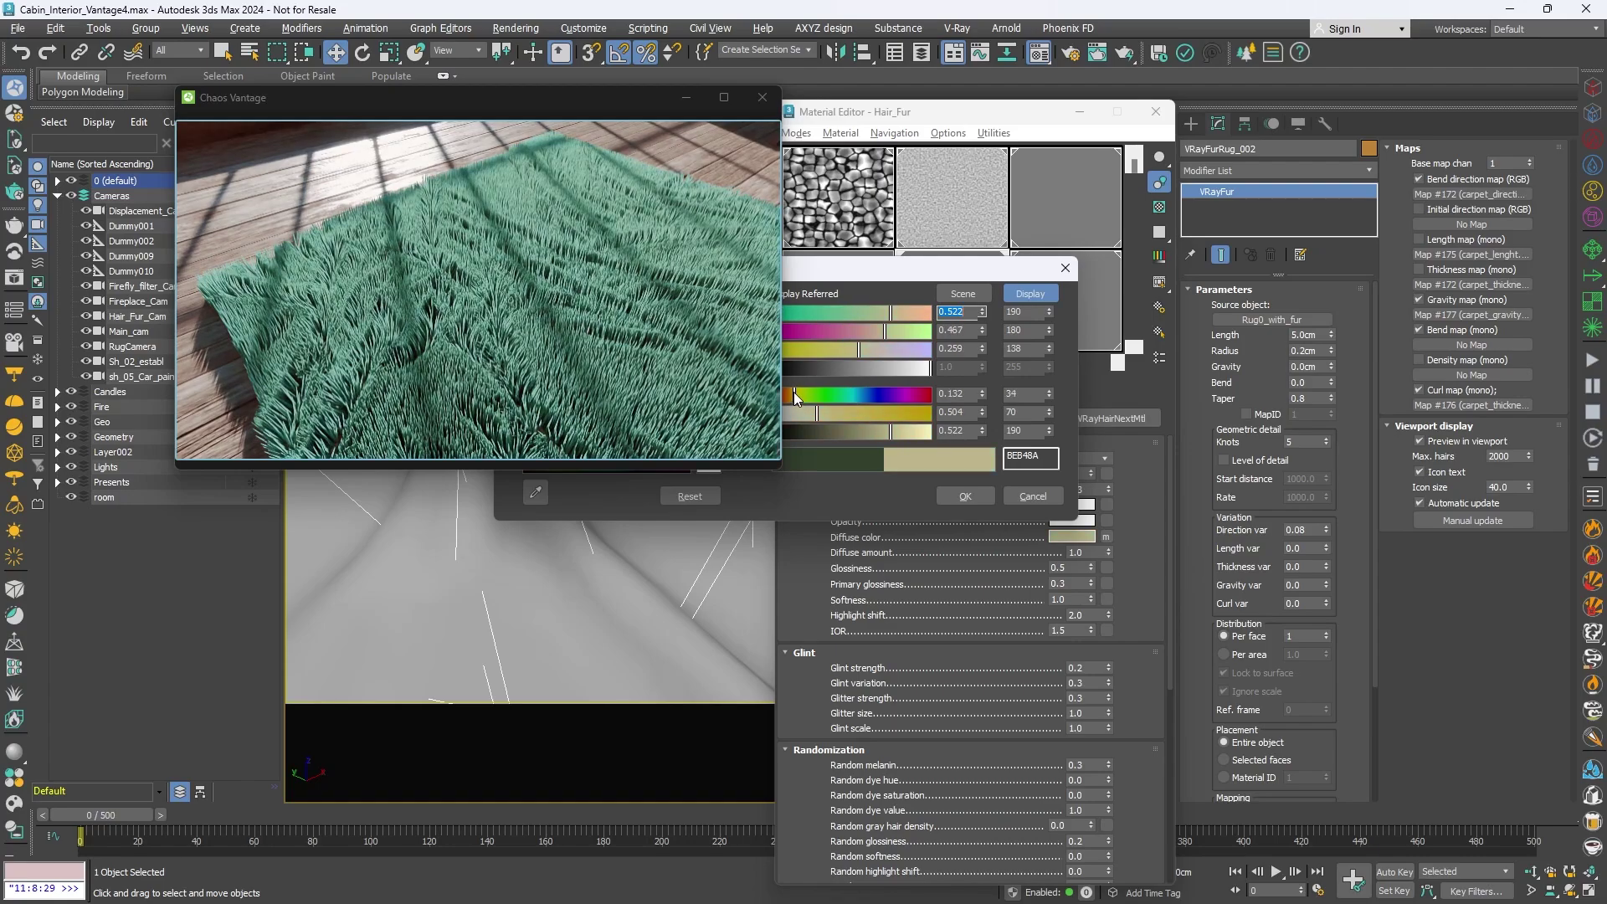
{"action": "left_click", "coordinate": [965, 495]}
- Bring the Vantage view down close to the rug and shorten the fur length to 2.65 cm
{"action": "scroll", "coordinate": [590, 353], "scroll_direction": "down", "scroll_amount": 5}
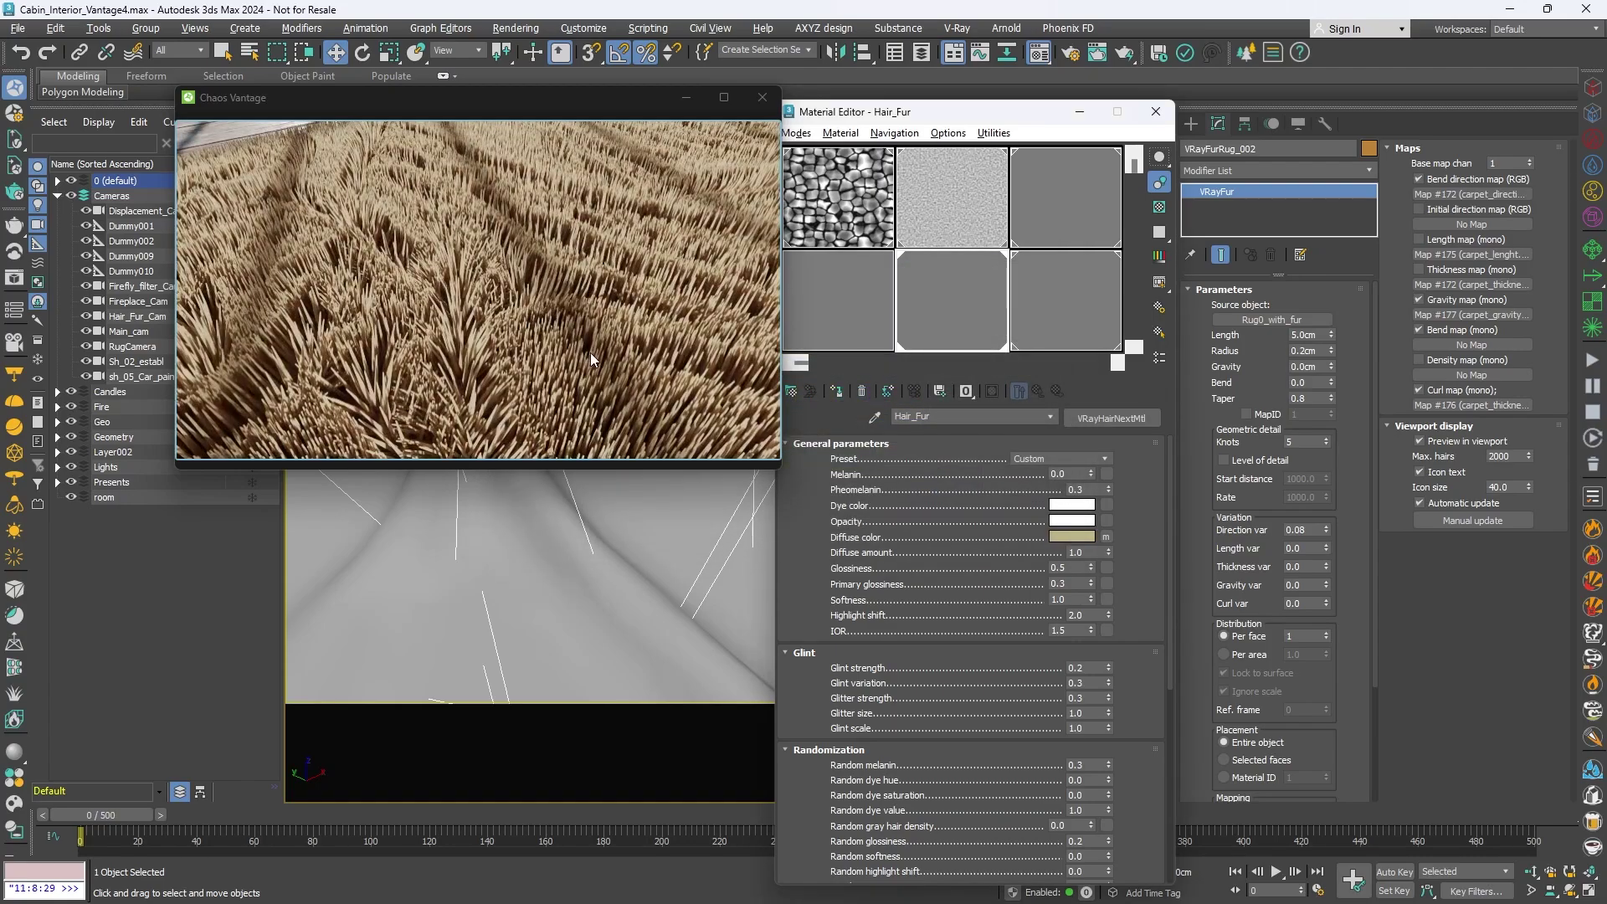
{"action": "left_click_drag", "start_coordinate": [582, 285], "coordinate": [615, 303]}
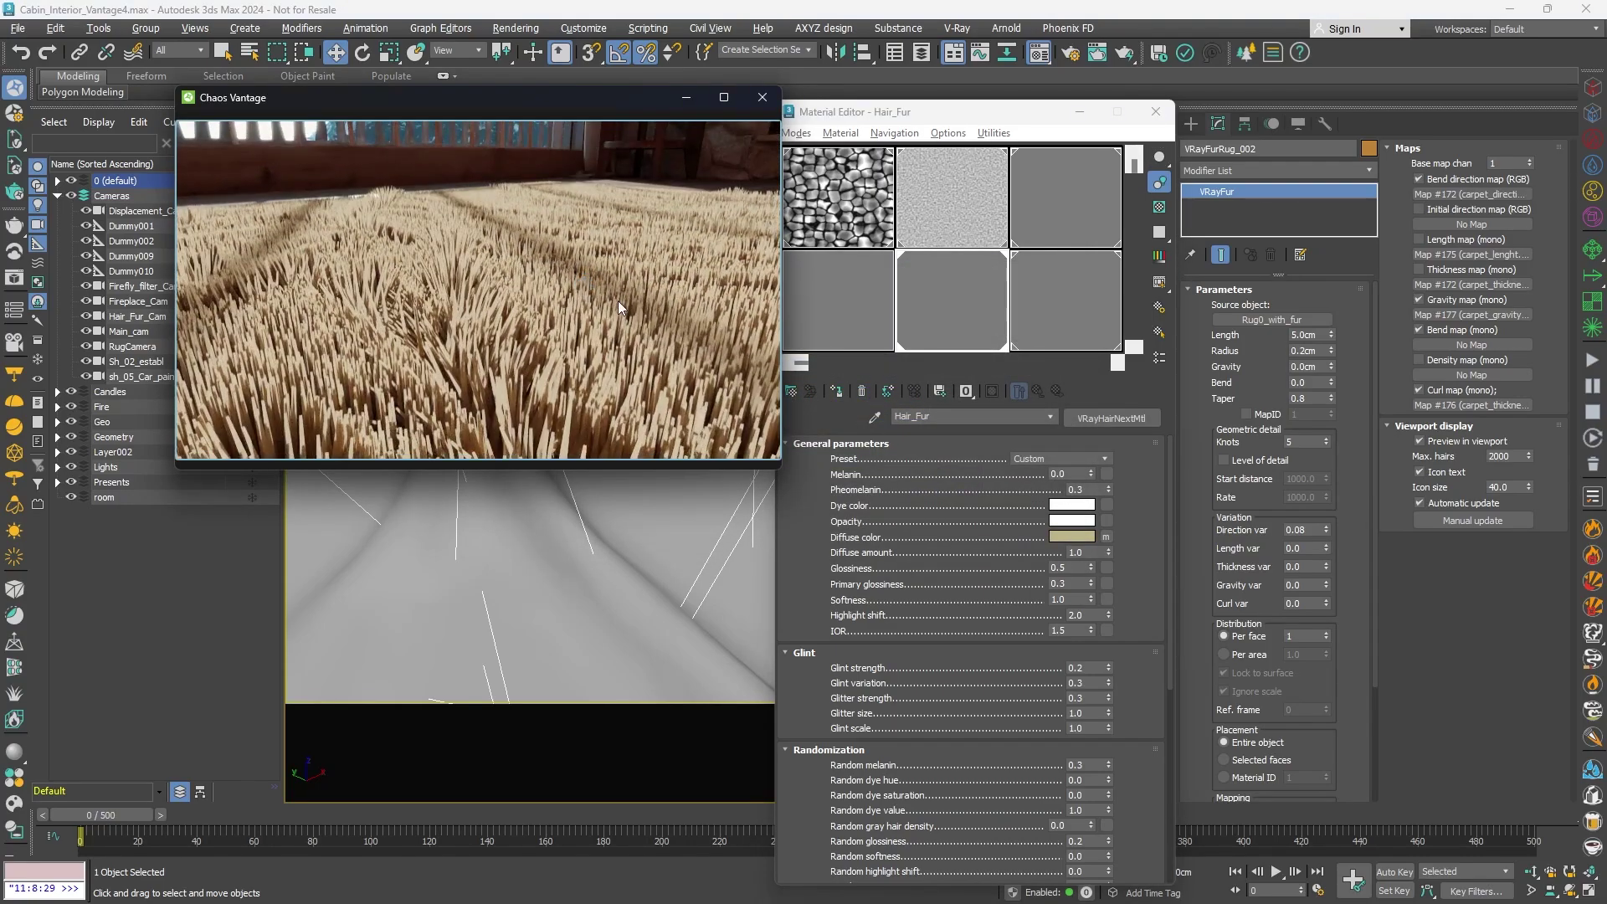
{"action": "left_click", "coordinate": [1239, 368]}
{"action": "left_click_drag", "start_coordinate": [1331, 335], "coordinate": [1334, 374]}
- Re-enable the Diffuse color texture of the Hair_Fur material
{"action": "scroll", "coordinate": [1038, 524], "scroll_direction": "down", "scroll_amount": 8}
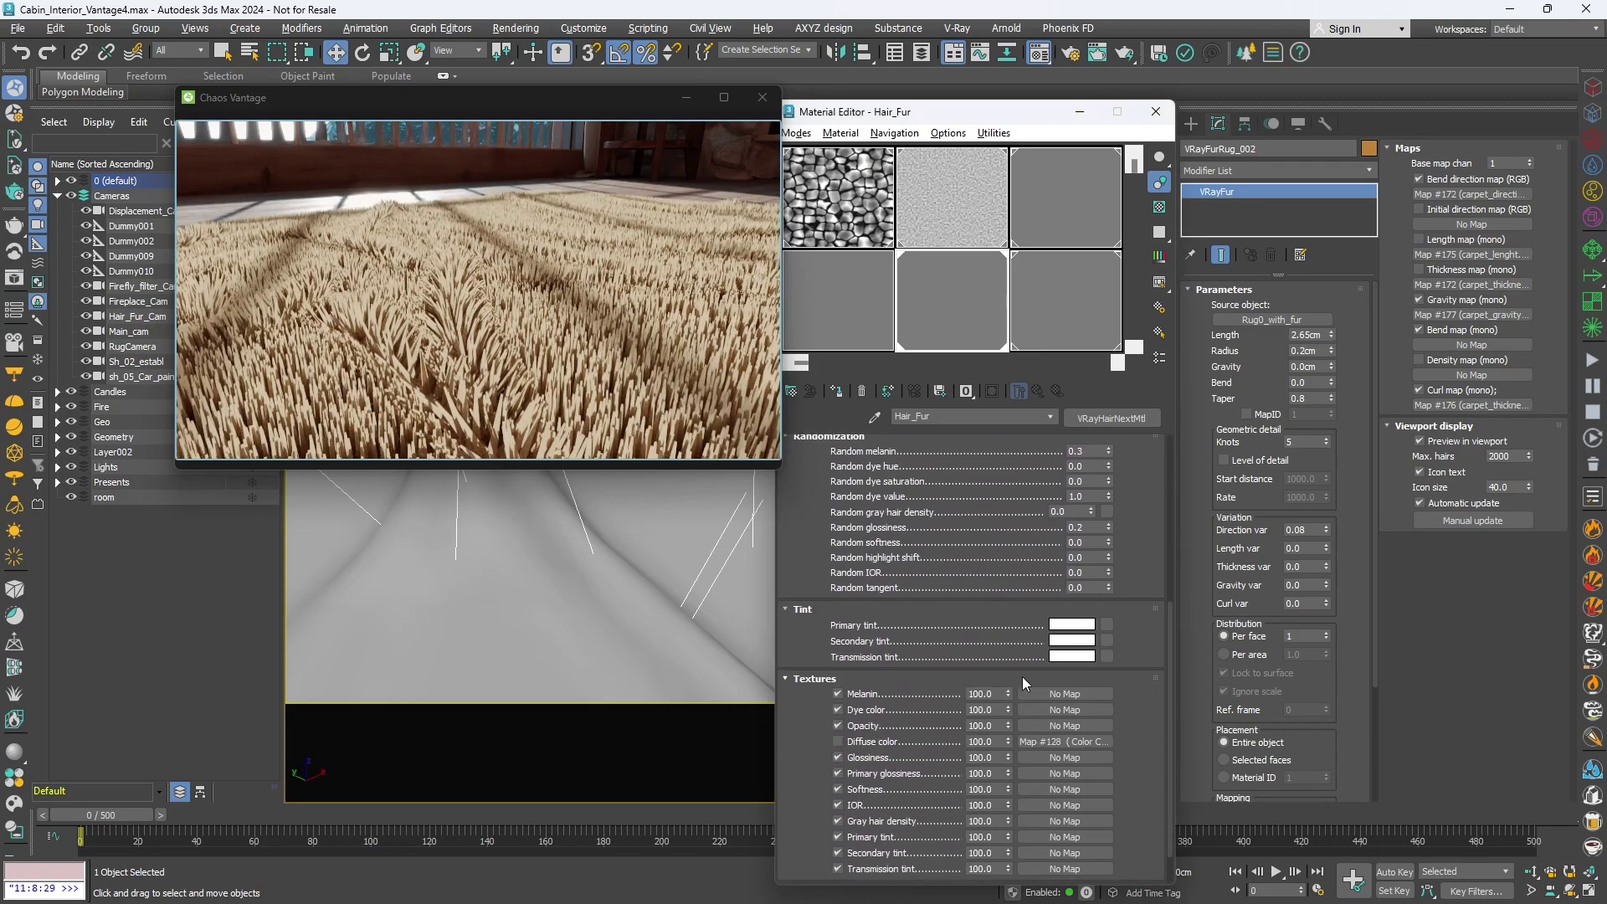
{"action": "left_click", "coordinate": [839, 740]}
- Try the fur with a diffuse amount of 0.0 and melanin at 0.111, and return the diffuse amount to 1.0
{"action": "scroll", "coordinate": [842, 737], "scroll_direction": "up", "scroll_amount": 8}
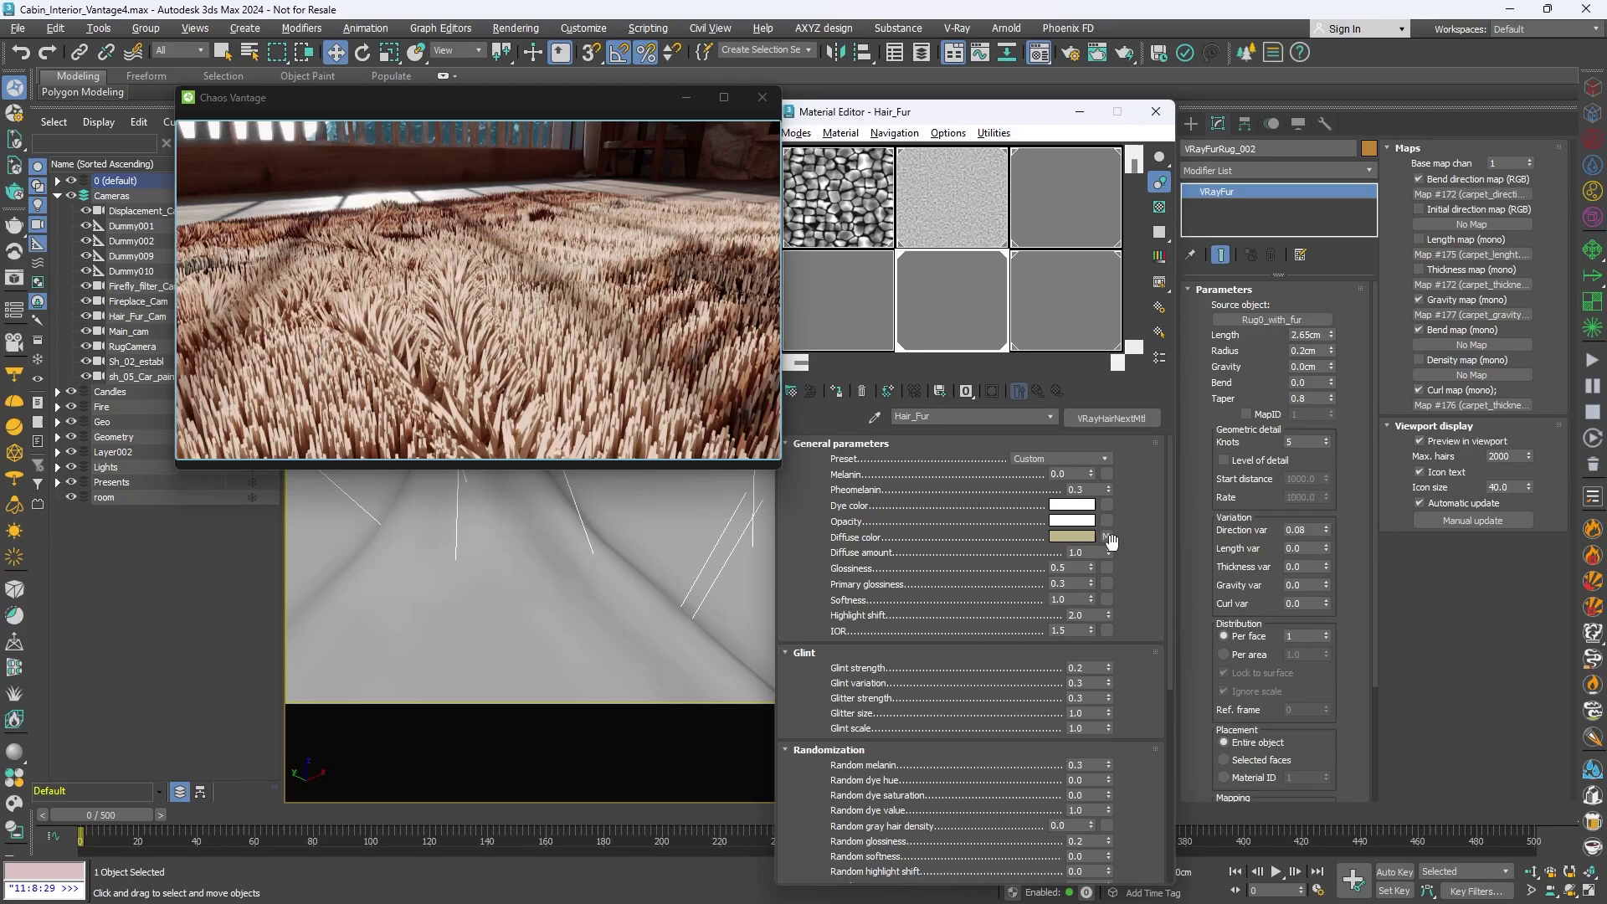
{"action": "right_click", "coordinate": [1108, 553]}
{"action": "mouse_move", "coordinate": [1092, 471]}
{"action": "left_mouse_down"}
{"action": "mouse_move", "coordinate": [1102, 438]}
{"action": "mouse_move", "coordinate": [1107, 461]}
{"action": "left_mouse_up"}
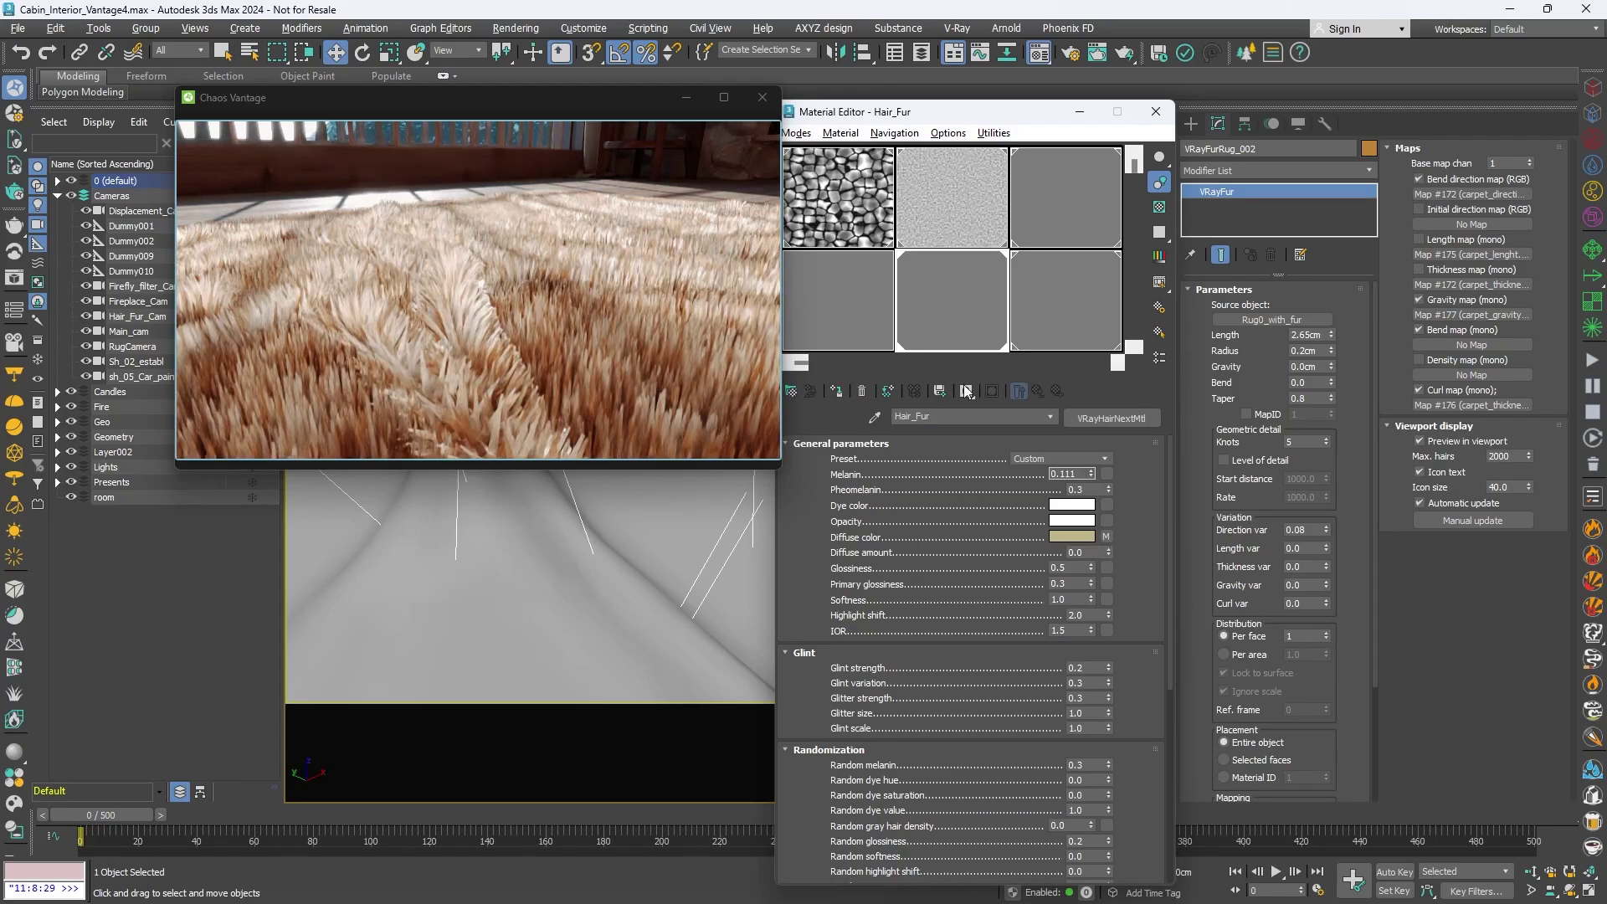
{"action": "left_click_drag", "start_coordinate": [1109, 551], "coordinate": [1119, 368]}
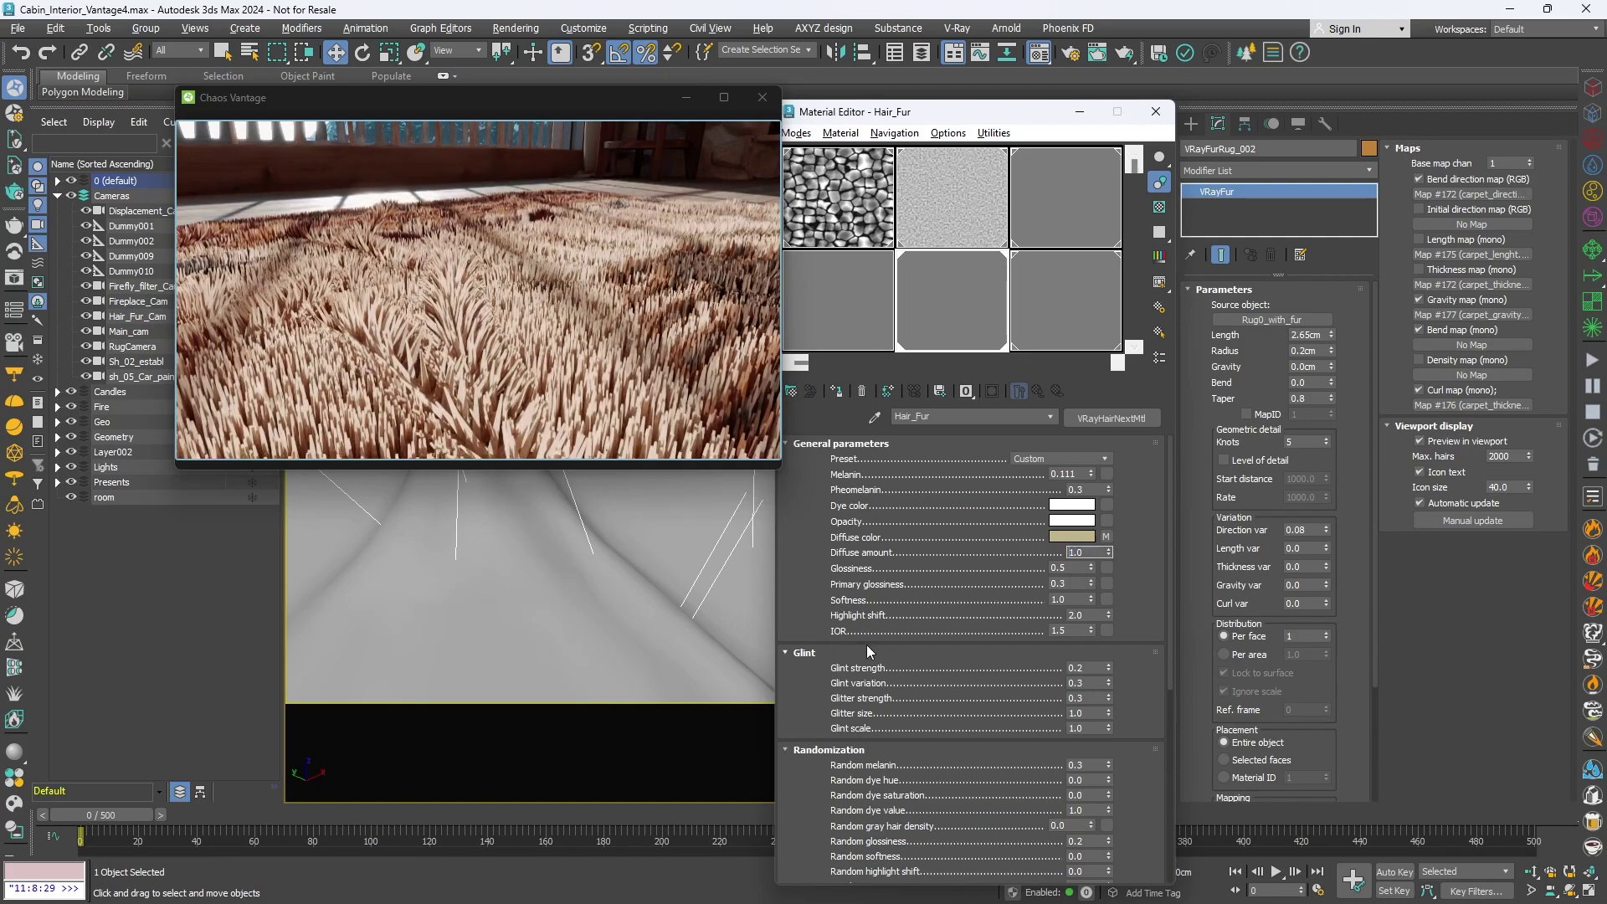
- Lengthen the rug fur to 5.056 cm and set its distribution to 8 hairs per face
{"action": "mouse_move", "coordinate": [1329, 334]}
{"action": "left_mouse_down"}
{"action": "mouse_move", "coordinate": [1339, 251]}
{"action": "mouse_move", "coordinate": [1318, 344]}
{"action": "left_mouse_up"}
{"action": "scroll", "coordinate": [1284, 561], "scroll_direction": "down", "scroll_amount": 1}
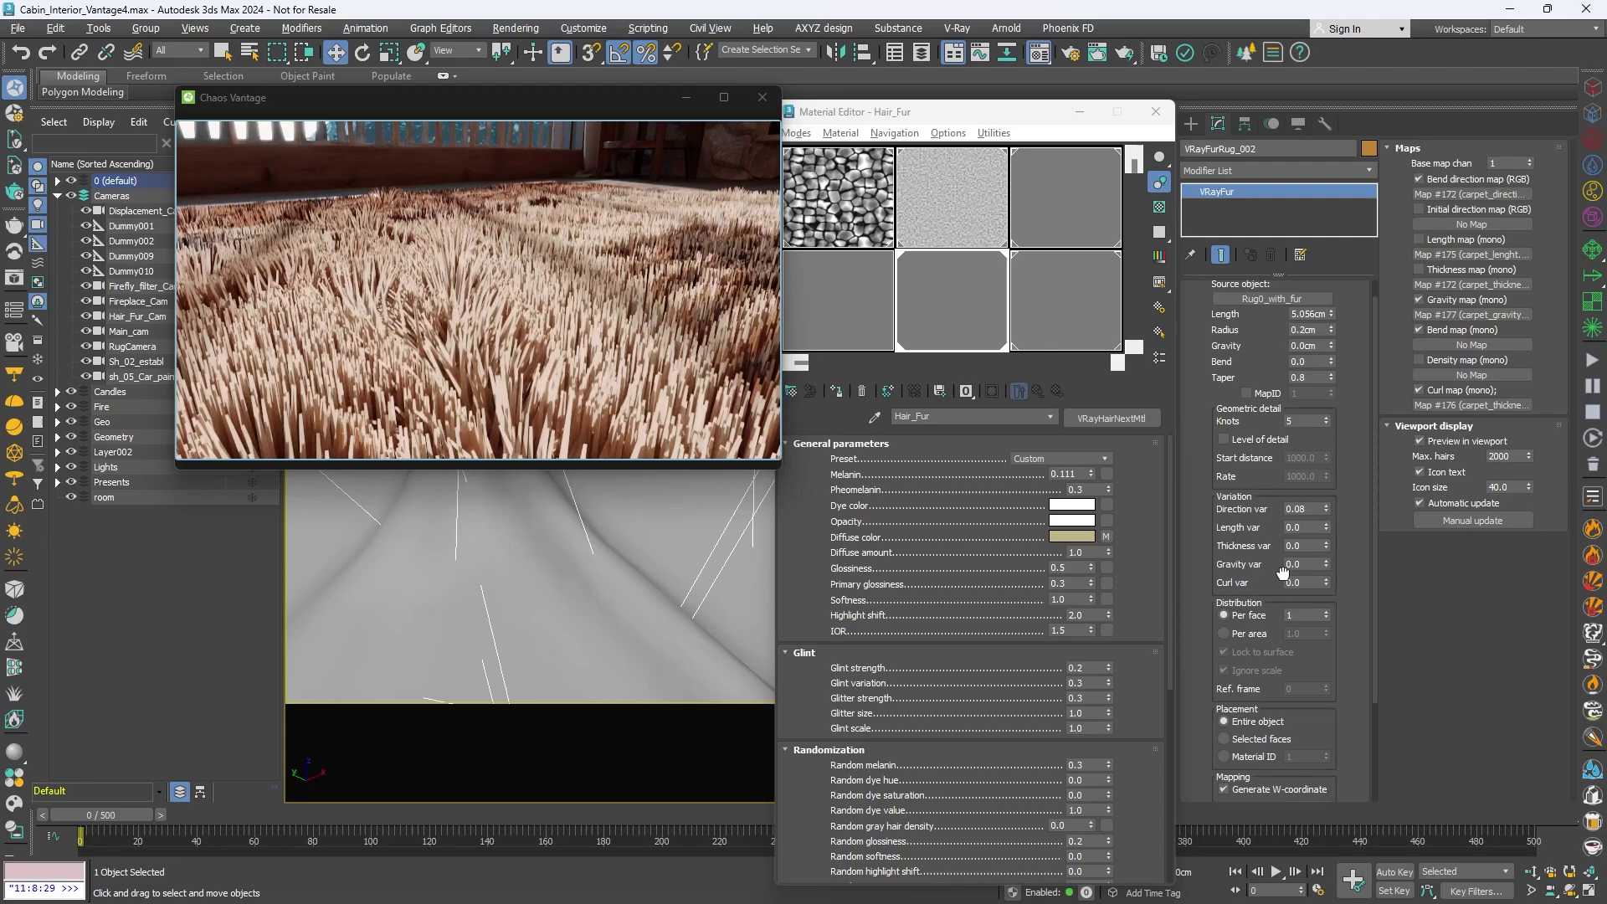
{"action": "type", "text": "8"}
{"action": "key", "text": "Return"}
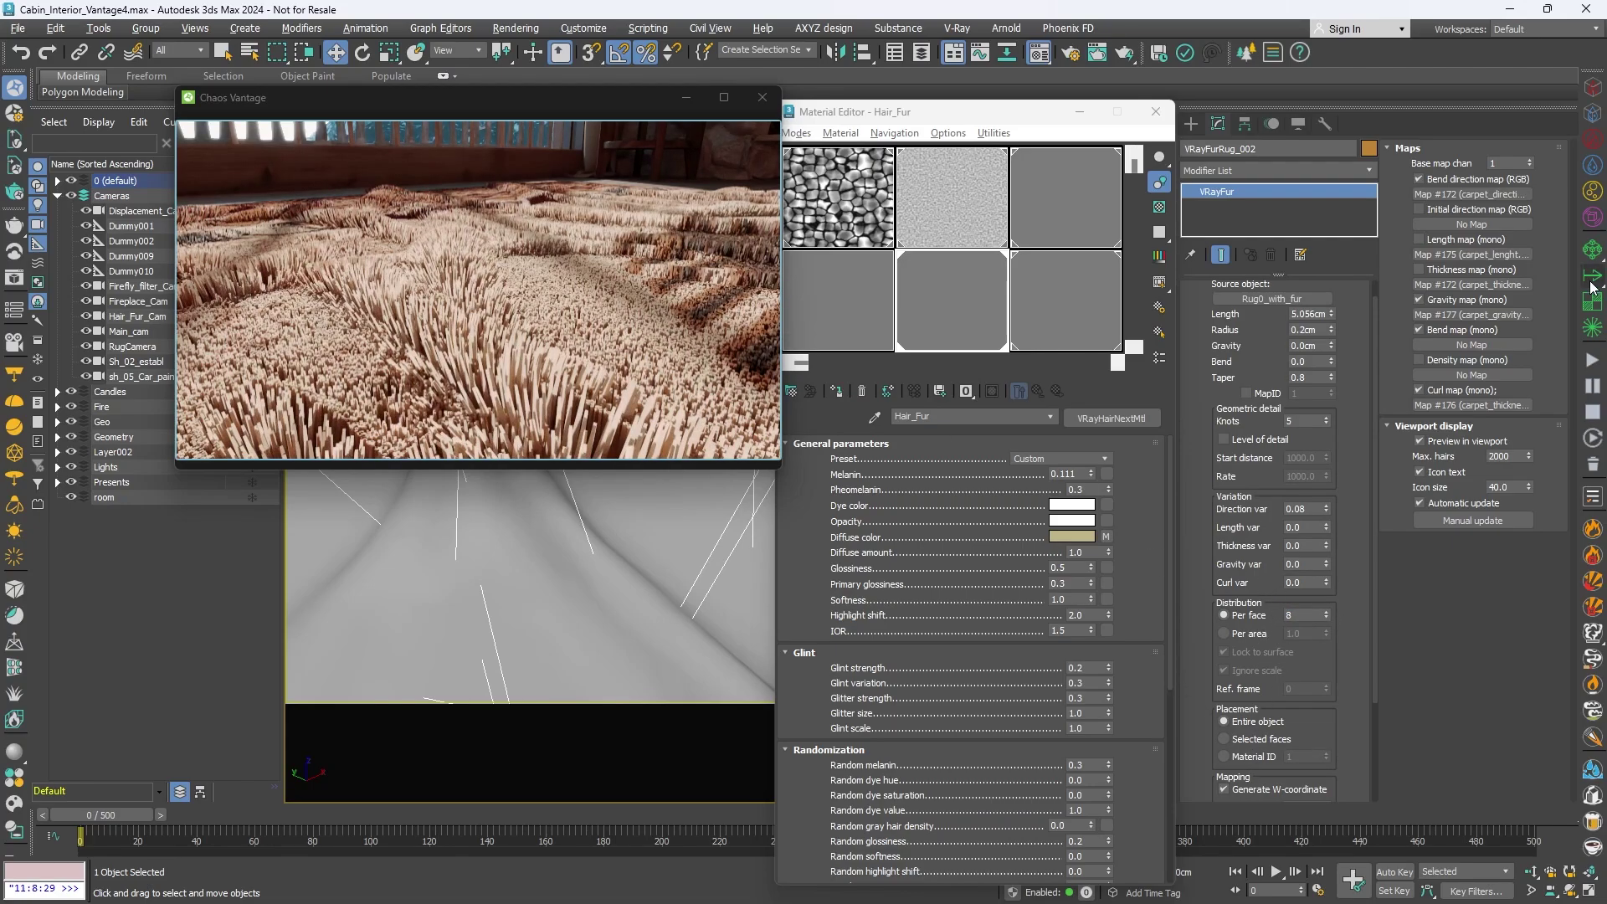
- Enable the length map, the thickness map and the Curl option for the rug fur
{"action": "left_click", "coordinate": [1467, 241]}
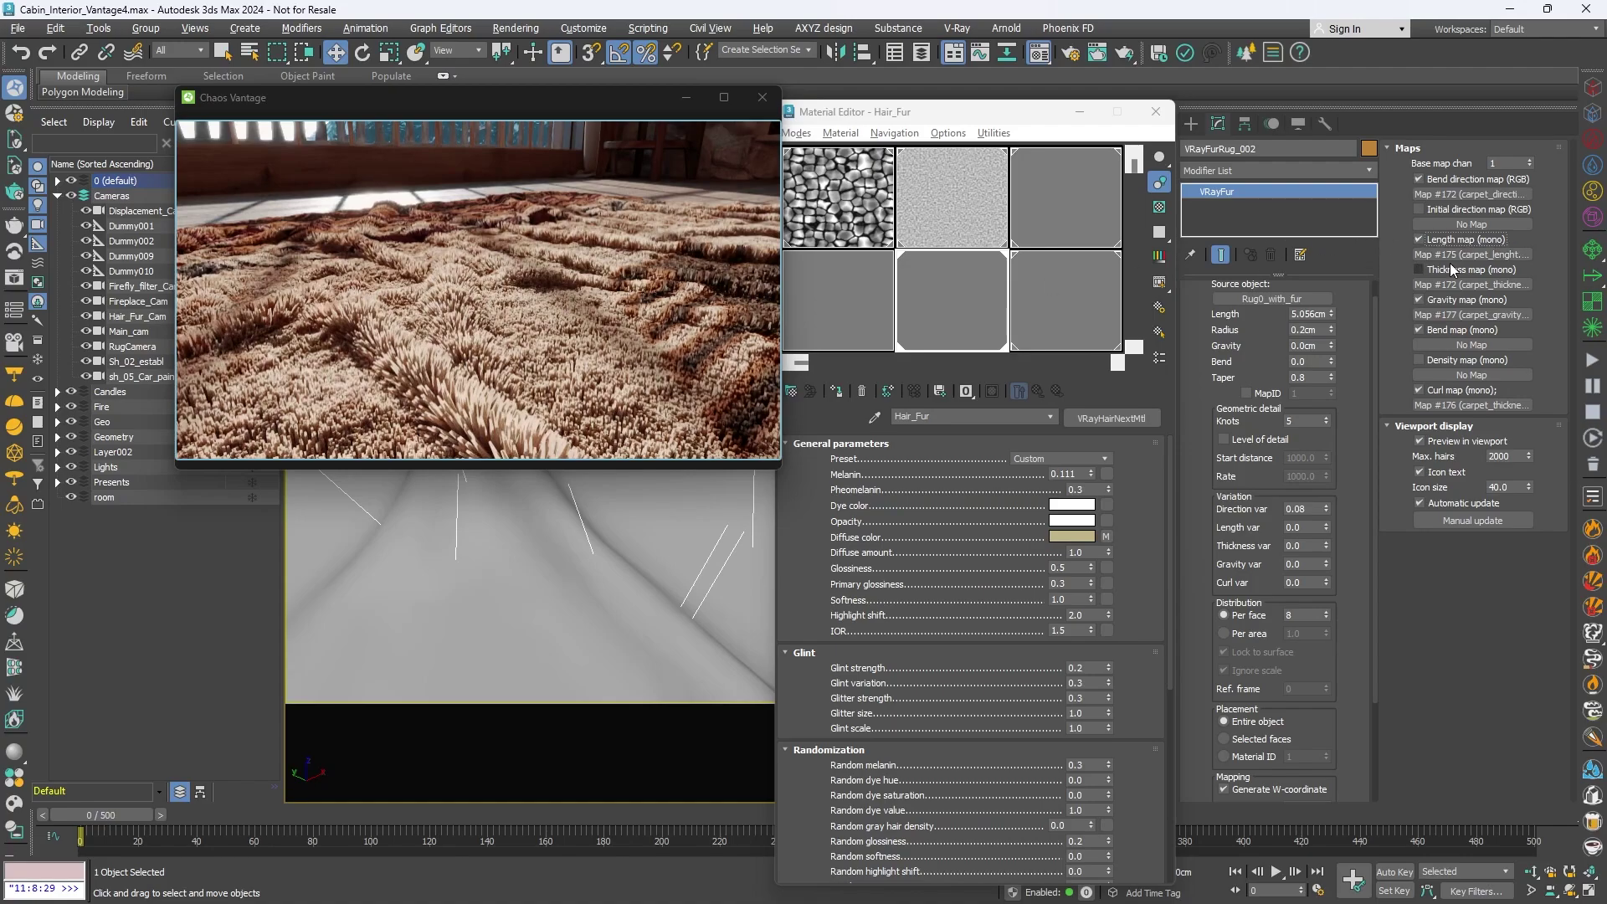
{"action": "left_click", "coordinate": [1452, 269]}
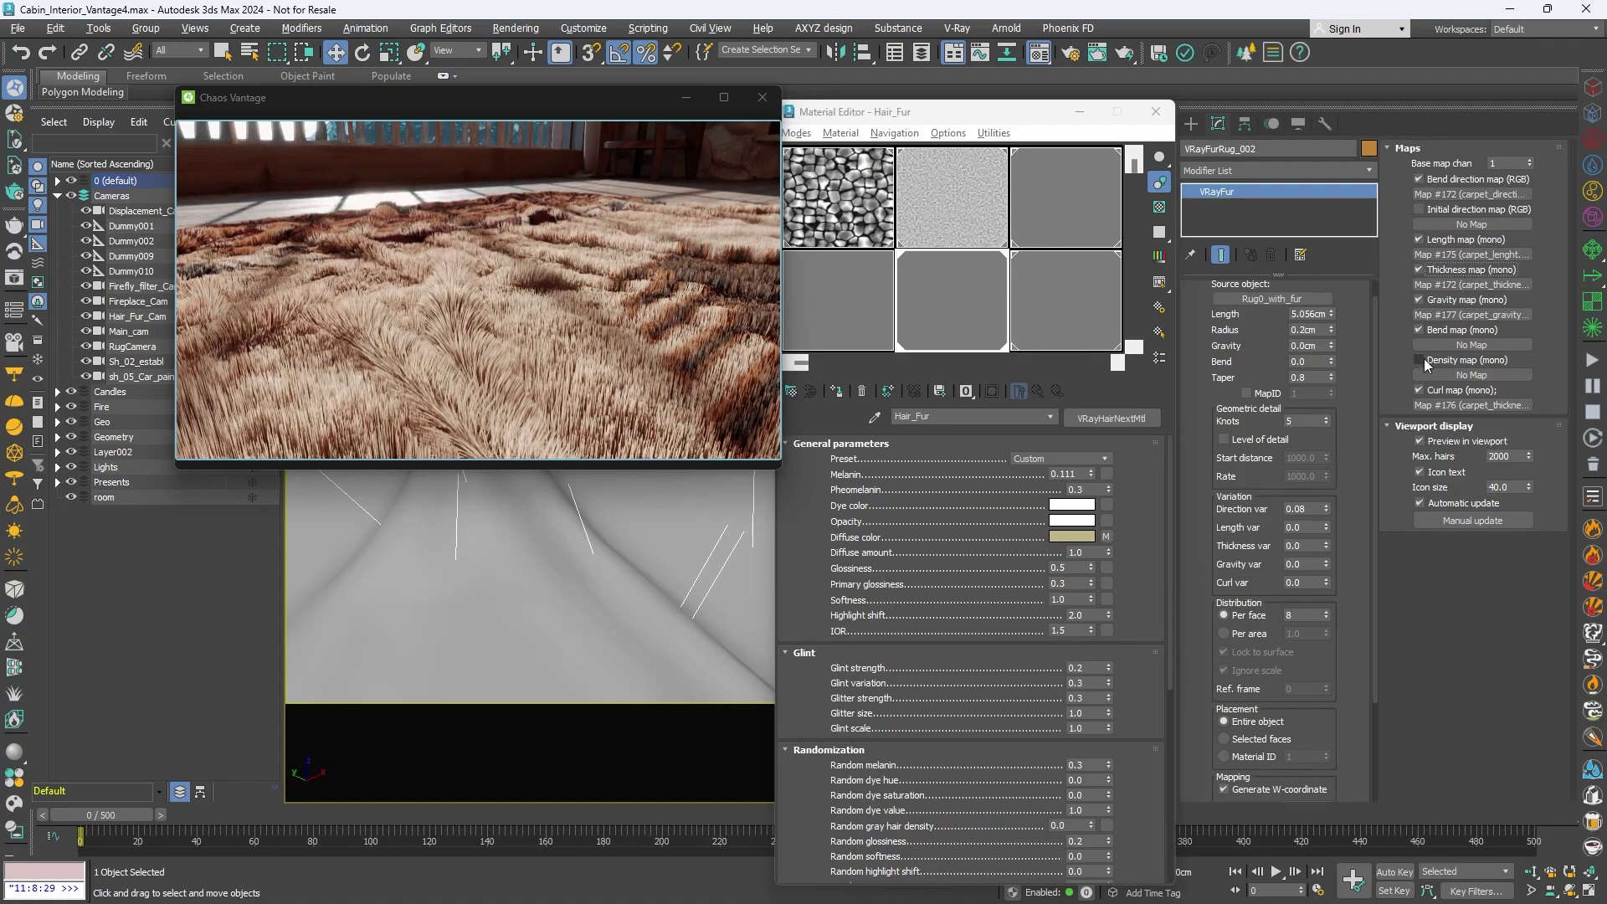
{"action": "scroll", "coordinate": [1236, 670], "scroll_direction": "down", "scroll_amount": 3}
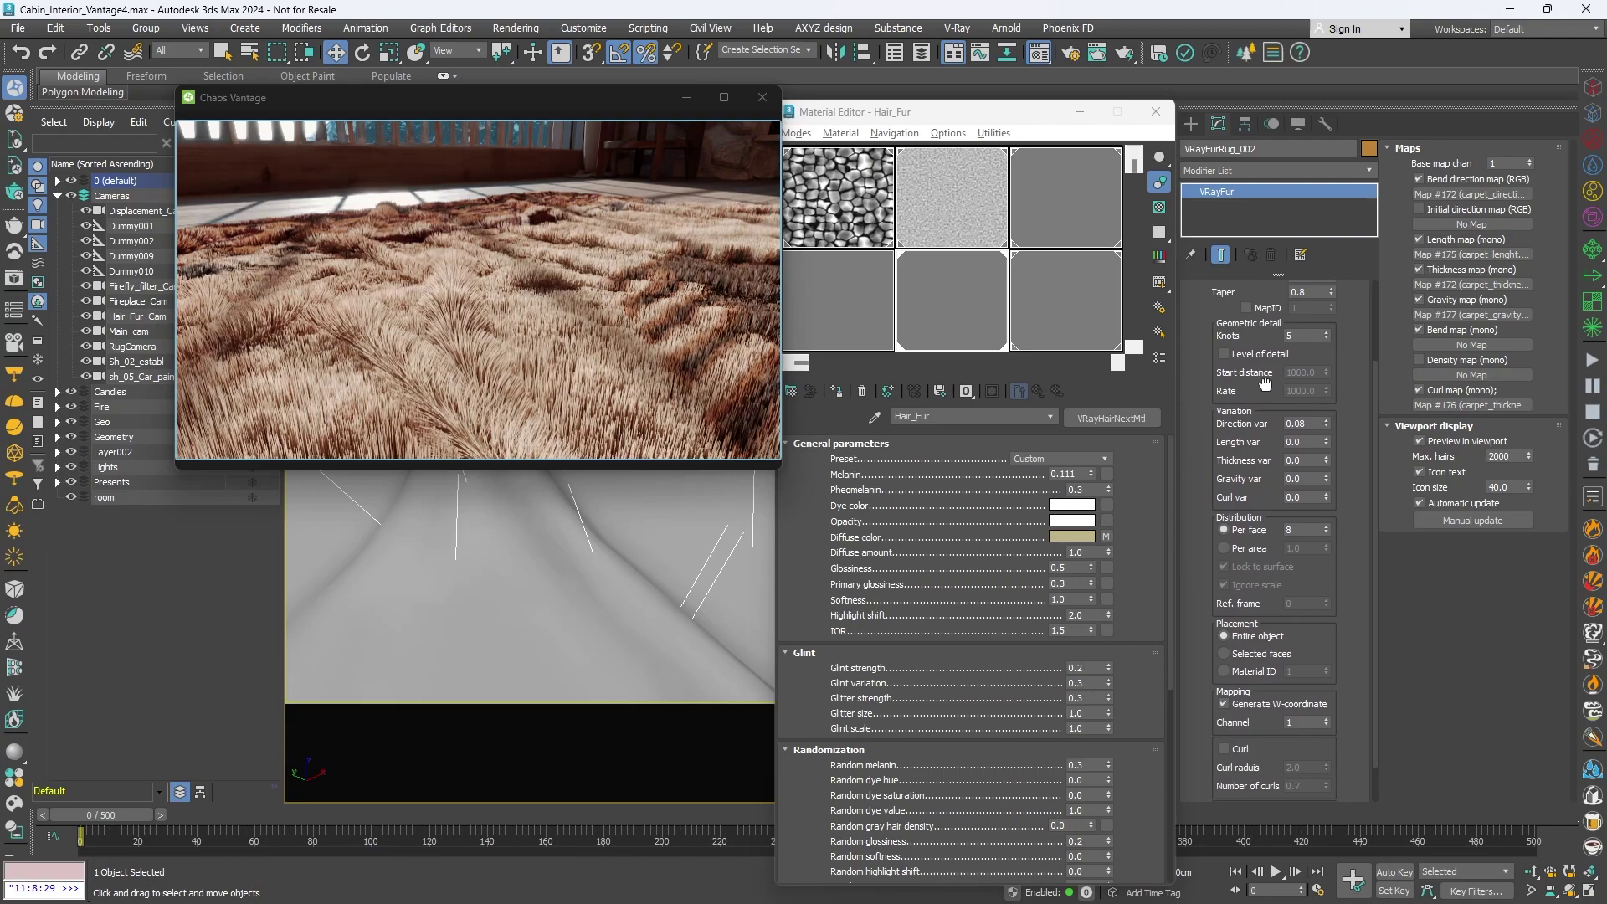
{"action": "left_click", "coordinate": [1237, 706]}
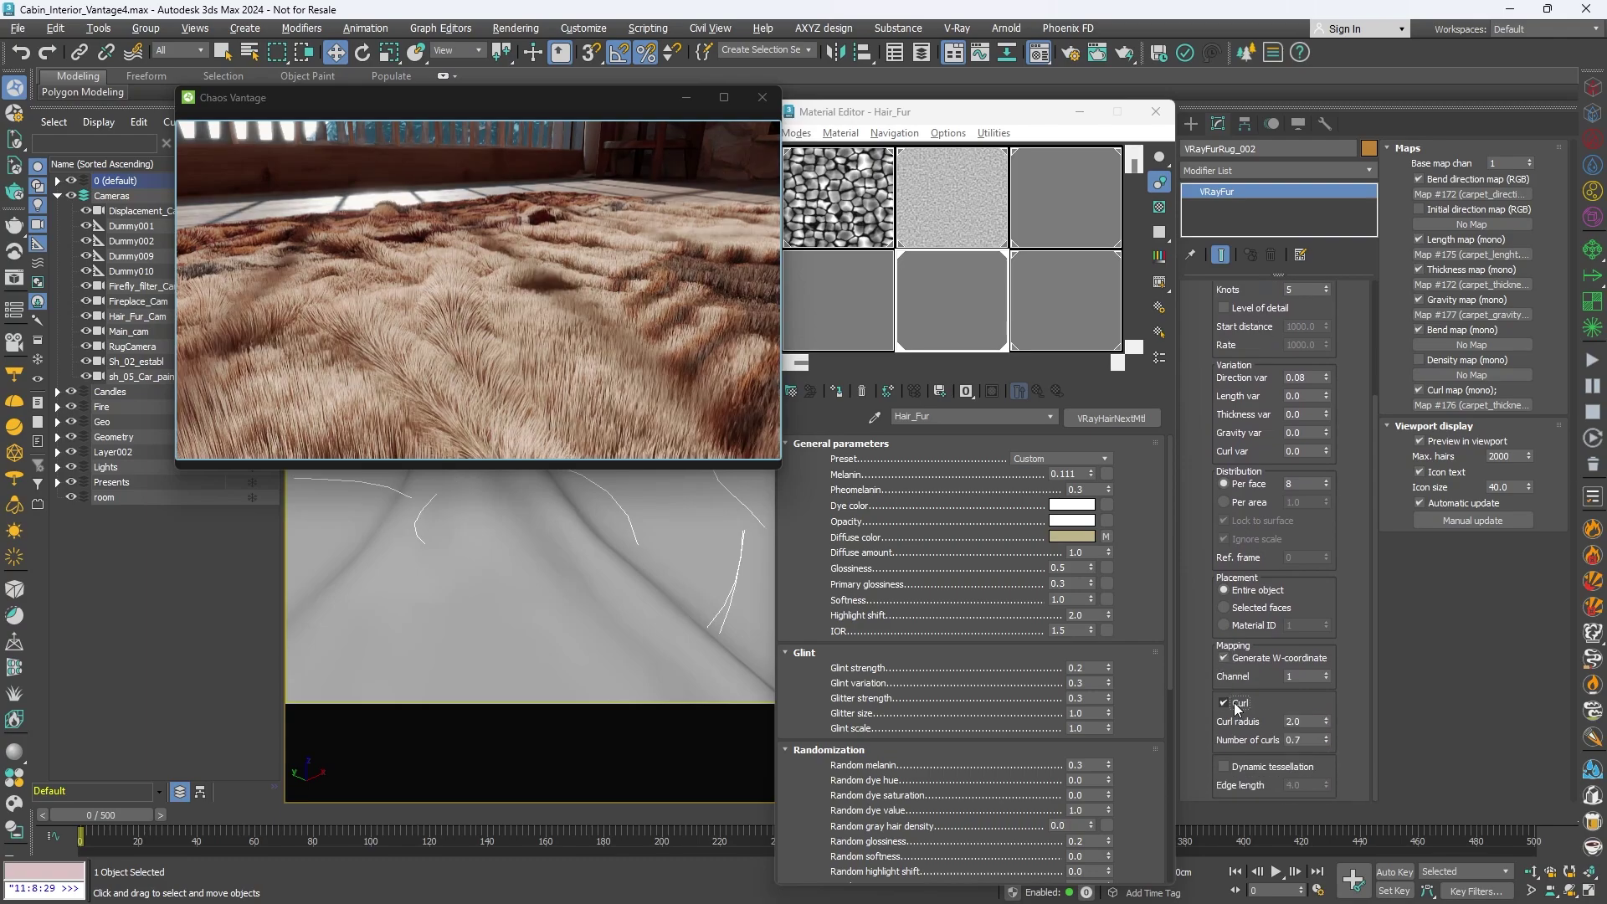
- Inspect the curled rug fur in Vantage from close up and farther away, closing the Material Editor
{"action": "left_click_drag", "start_coordinate": [581, 266], "coordinate": [586, 189]}
{"action": "scroll", "coordinate": [586, 189], "scroll_direction": "down", "scroll_amount": 6}
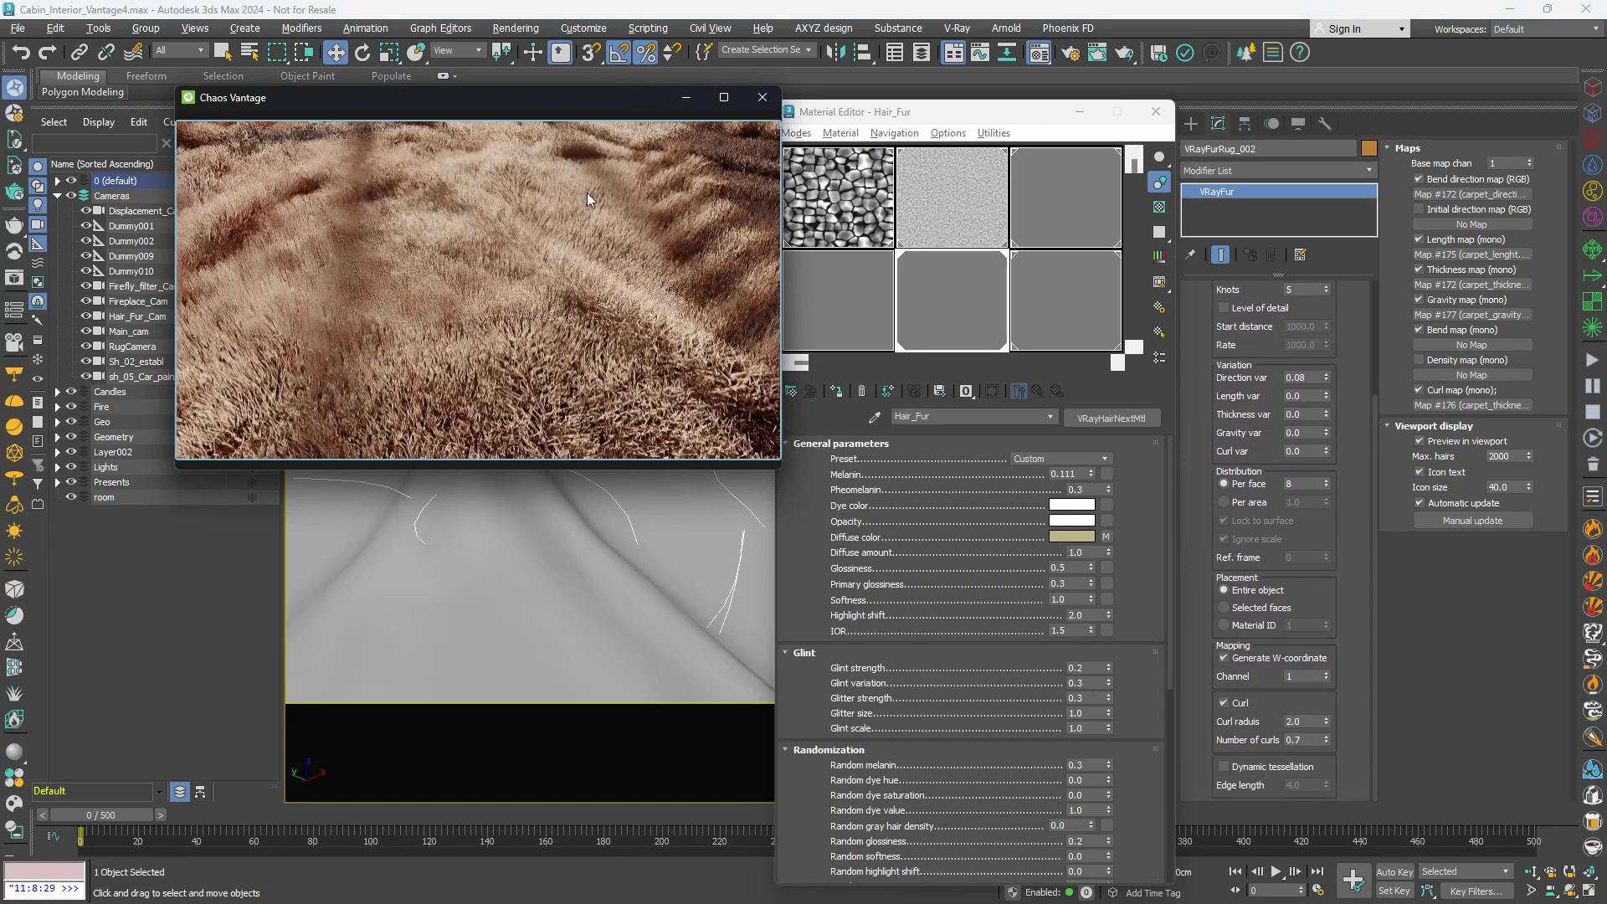
{"action": "middle_click_drag", "start_coordinate": [584, 251], "coordinate": [578, 316]}
{"action": "mouse_move", "coordinate": [577, 316]}
{"action": "right_mouse_down"}
{"action": "mouse_move", "coordinate": [561, 340]}
{"action": "mouse_move", "coordinate": [599, 387]}
{"action": "mouse_move", "coordinate": [669, 331]}
{"action": "right_mouse_up"}
{"action": "left_click", "coordinate": [1156, 117]}
{"action": "left_click", "coordinate": [1156, 118]}
{"action": "scroll", "coordinate": [1223, 553], "scroll_direction": "up", "scroll_amount": 3}
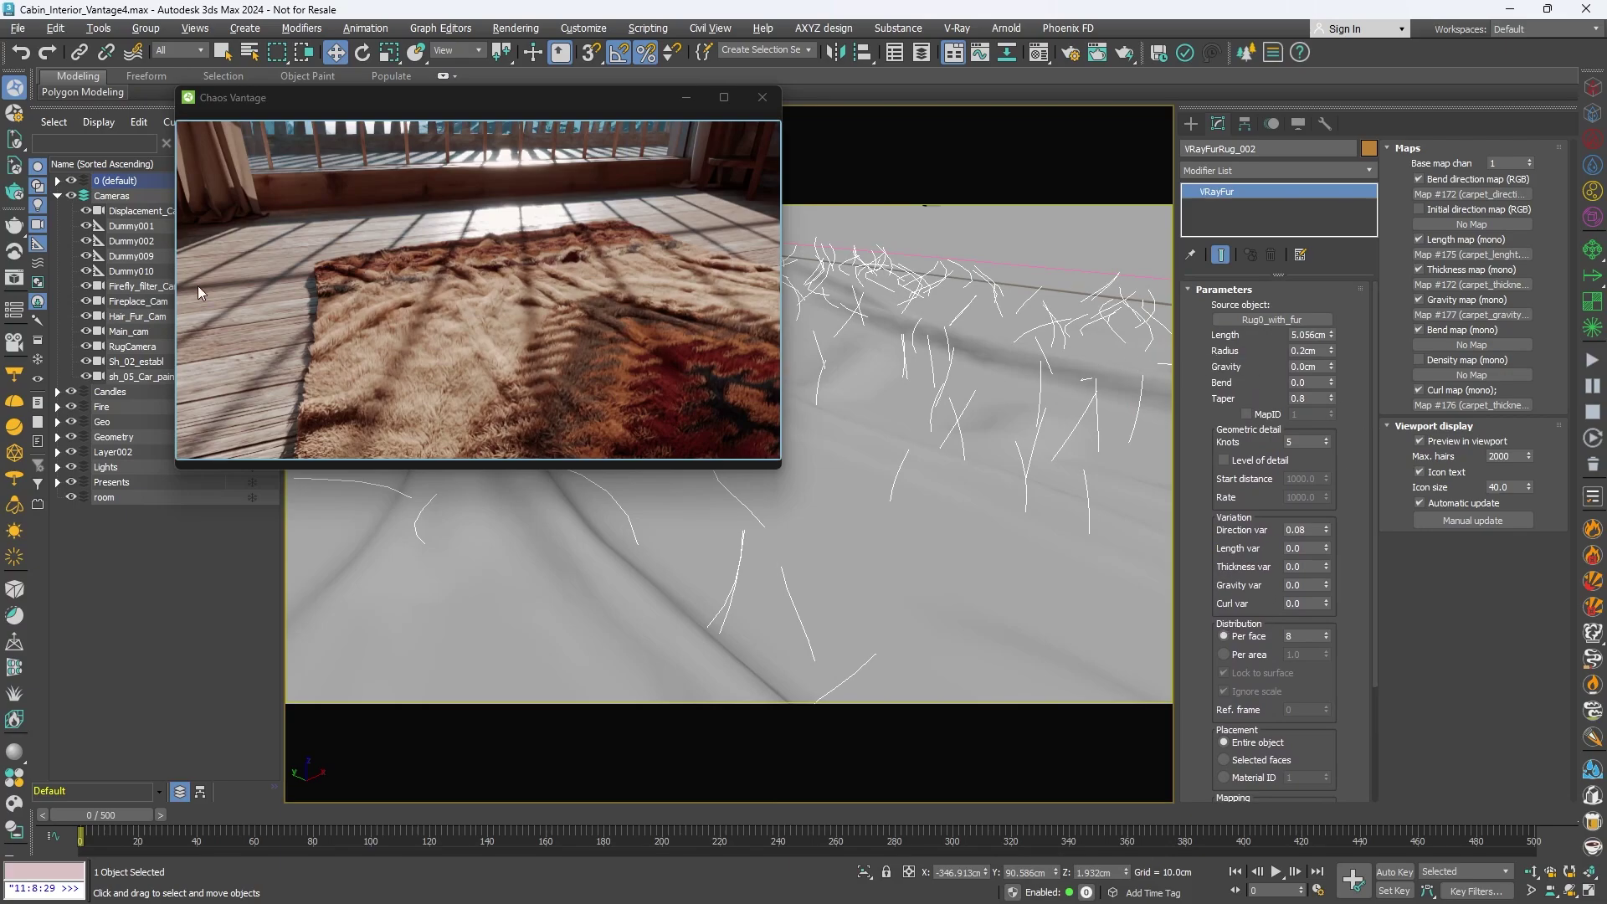
- Advance the timeline to frame 1 and enable depth of field on RugCamera
{"action": "left_click", "coordinate": [161, 815]}
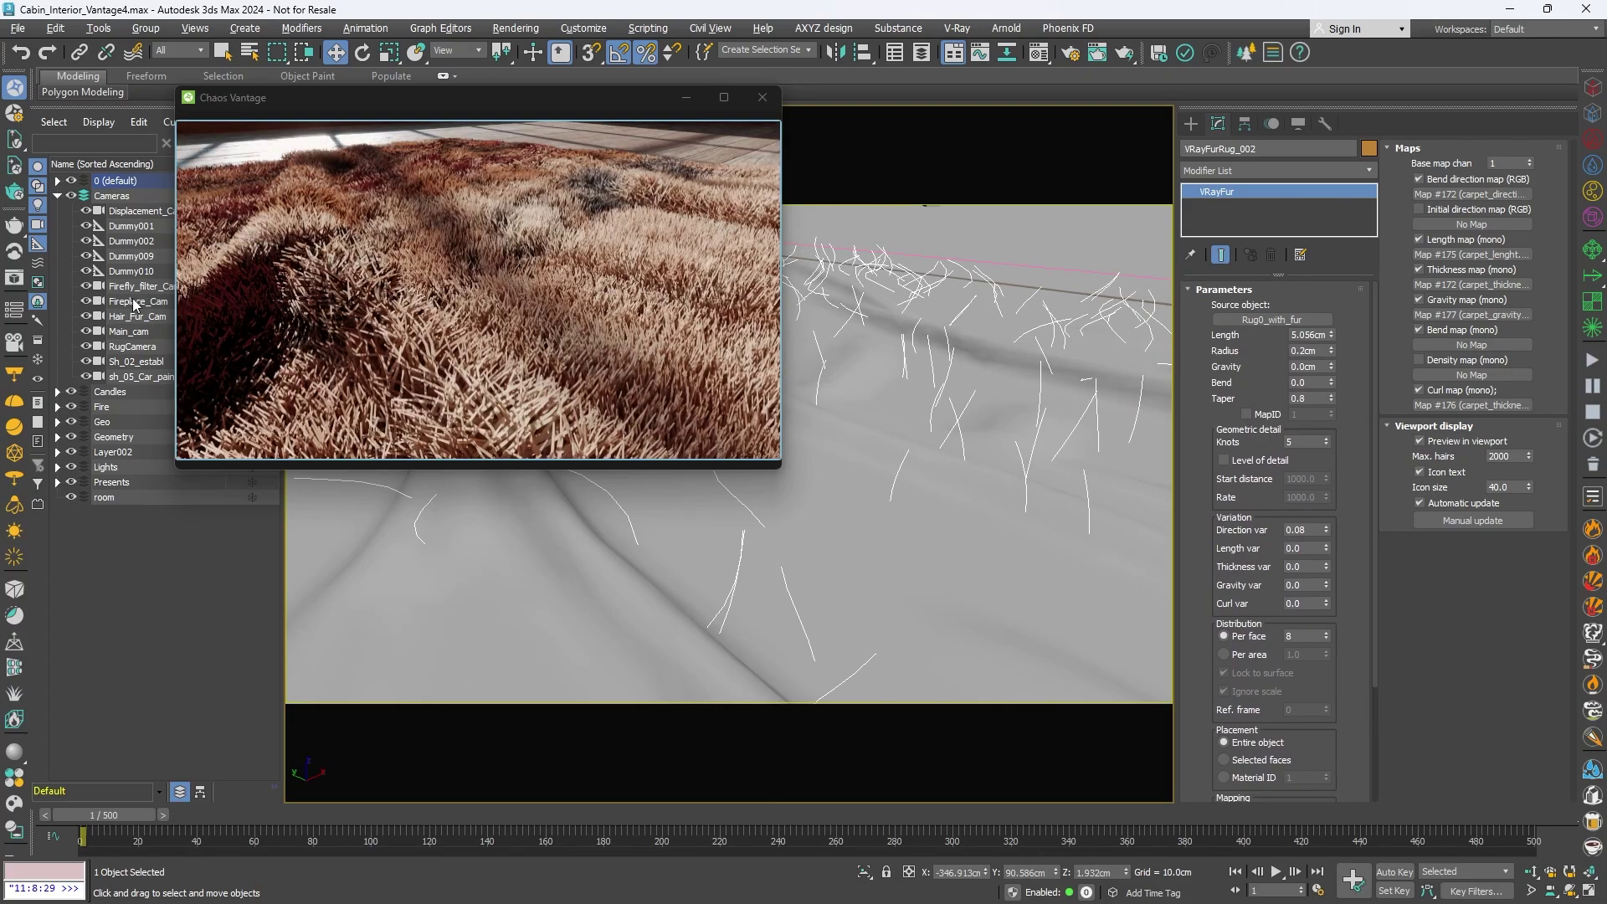
{"action": "left_click", "coordinate": [131, 345]}
{"action": "left_click", "coordinate": [1225, 617]}
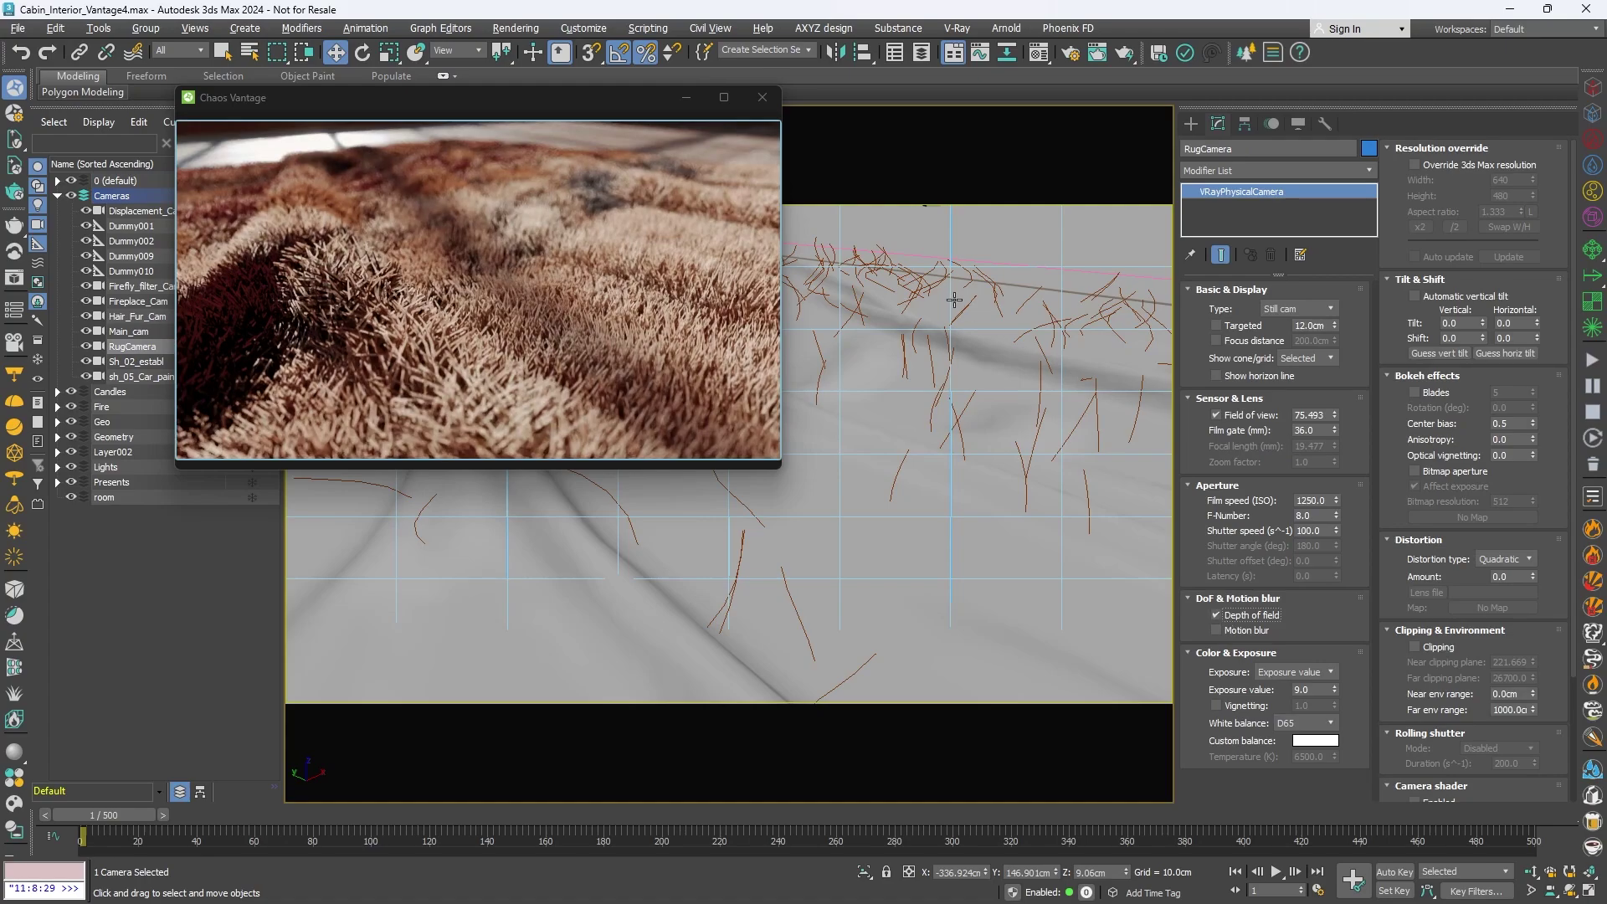
- Switch the view to the Sh_02_establ camera and scrub its animation to about frame 58
{"action": "left_click", "coordinate": [128, 360]}
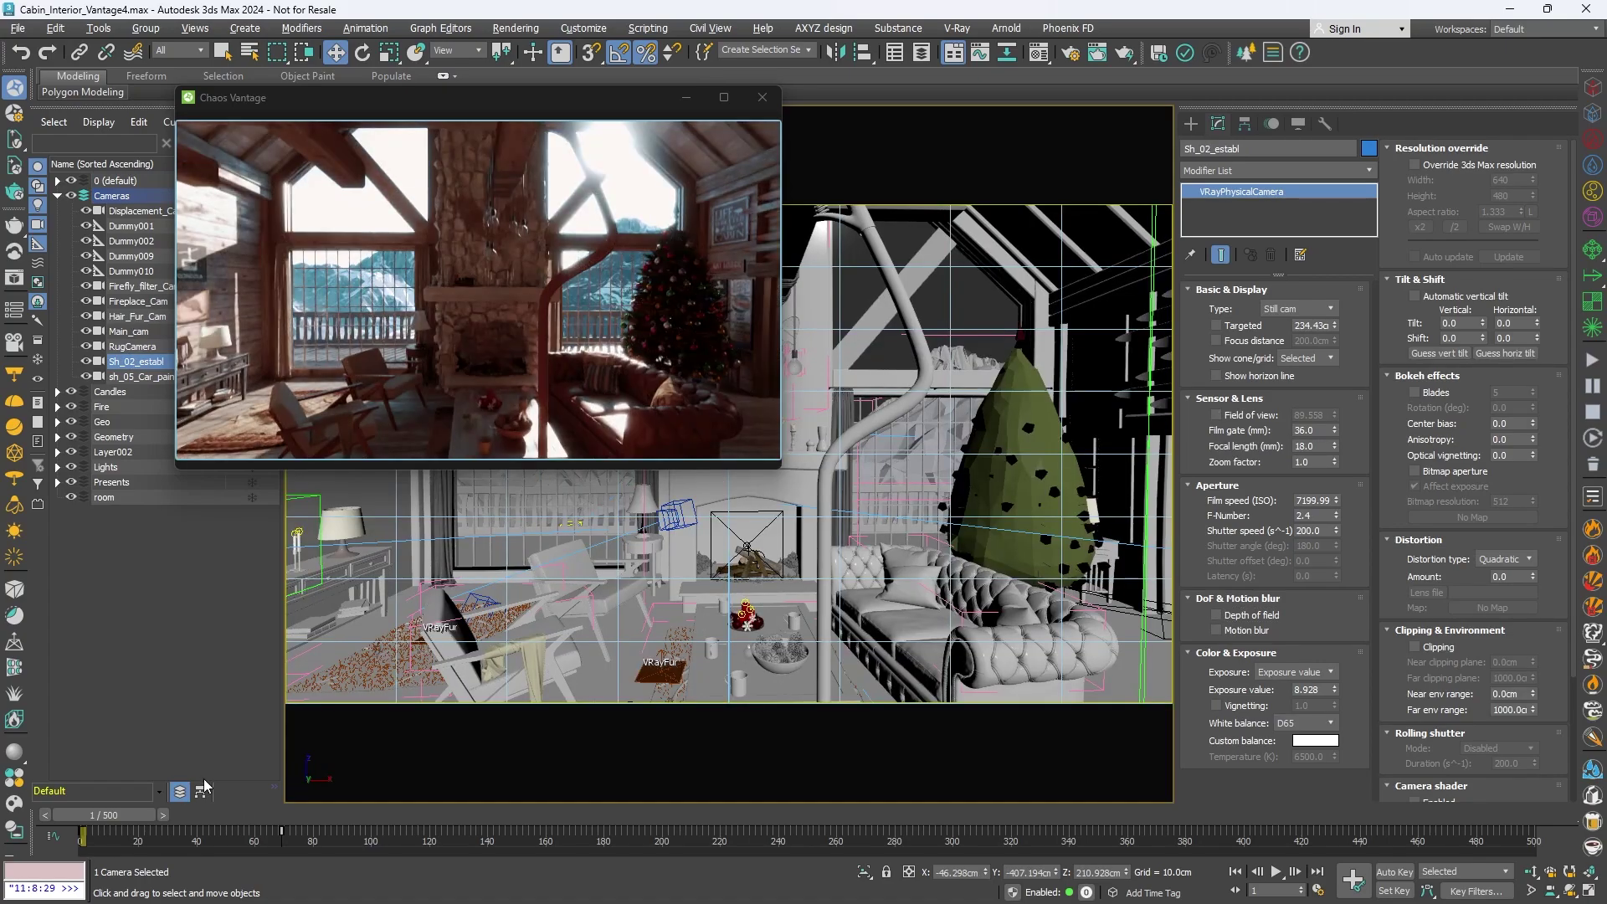
{"action": "left_click_drag", "start_coordinate": [113, 817], "coordinate": [269, 816]}
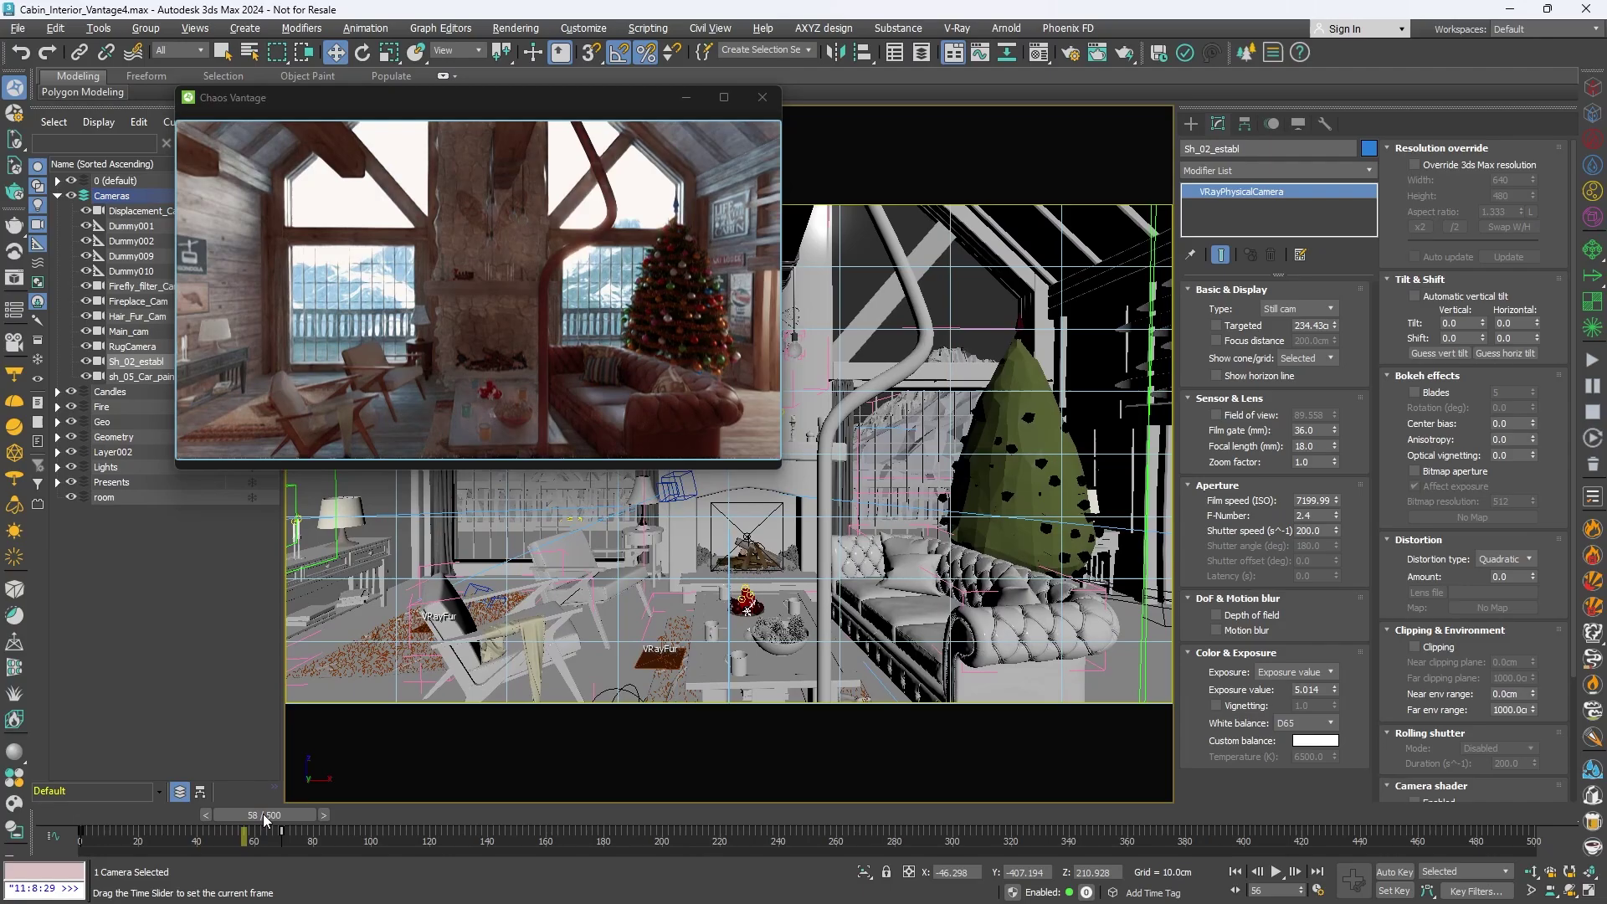